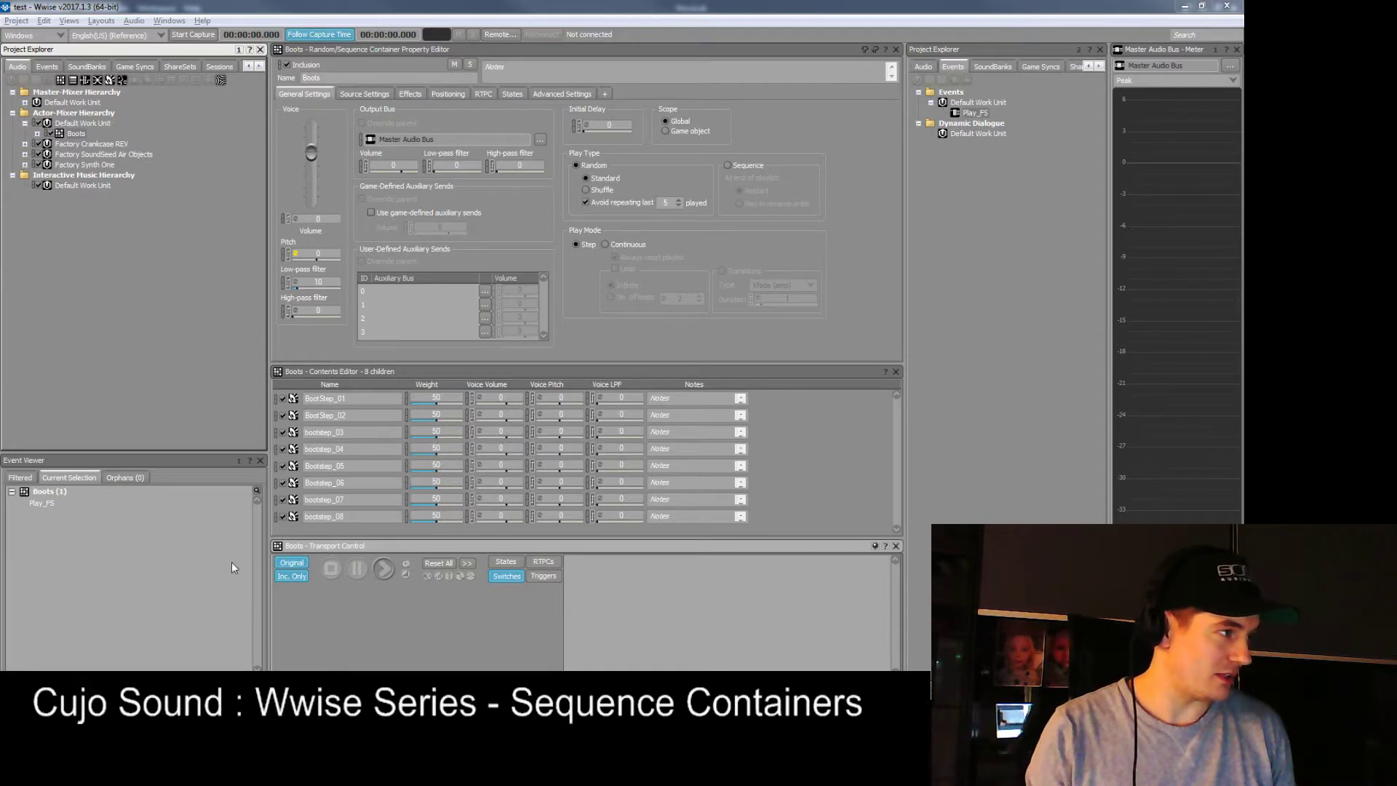
Step: Inspect the existing Boots container and the raw Boots recordings folder in Explorer
click(37, 134)
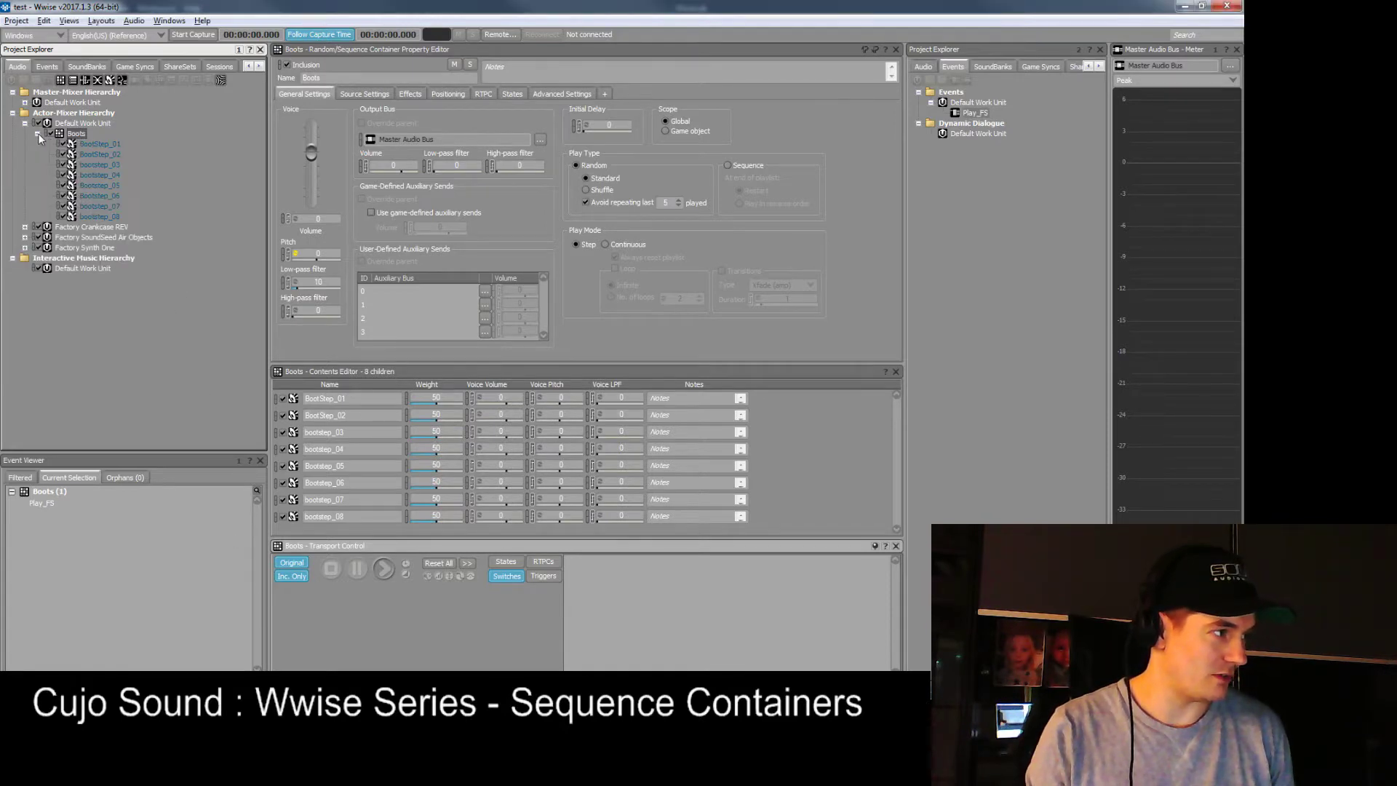
click(38, 134)
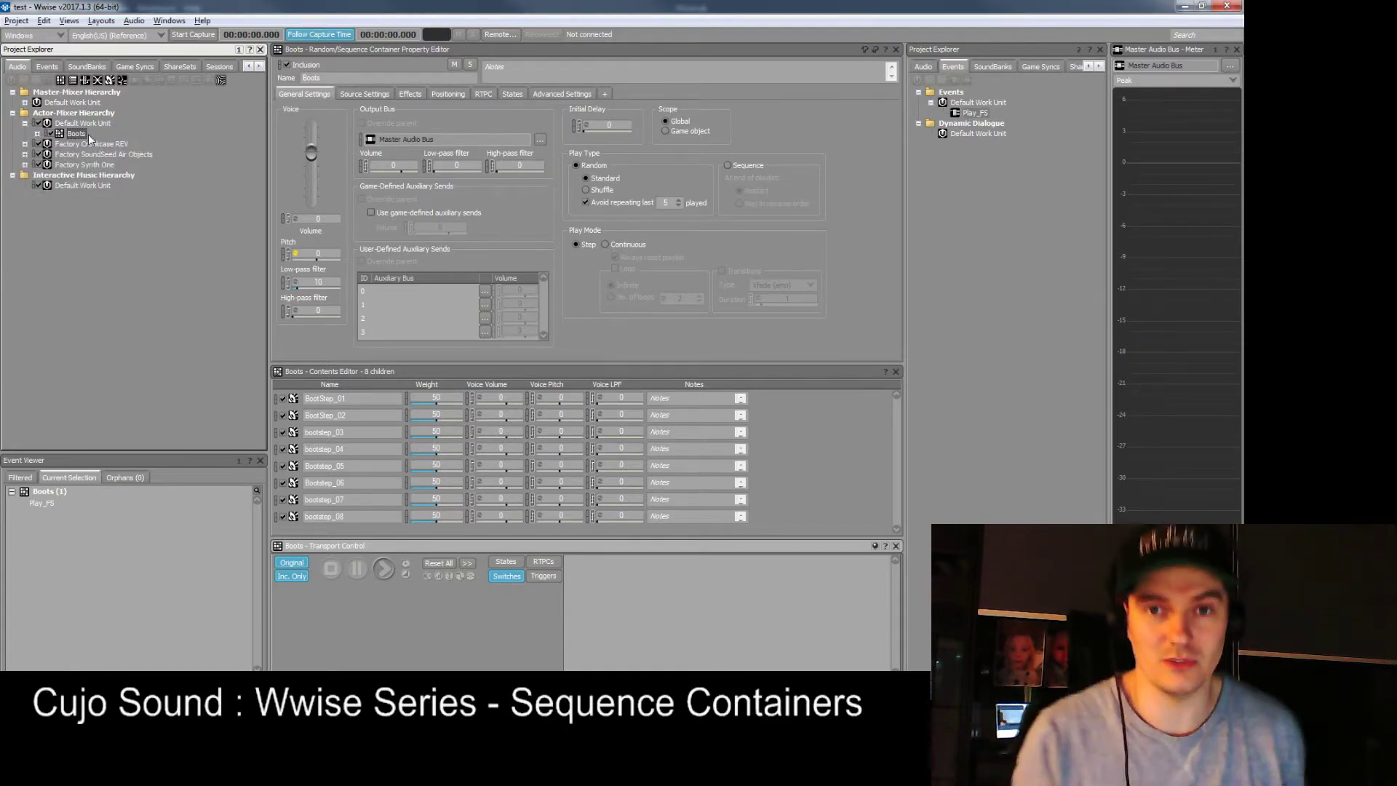
key(alt+Tab)
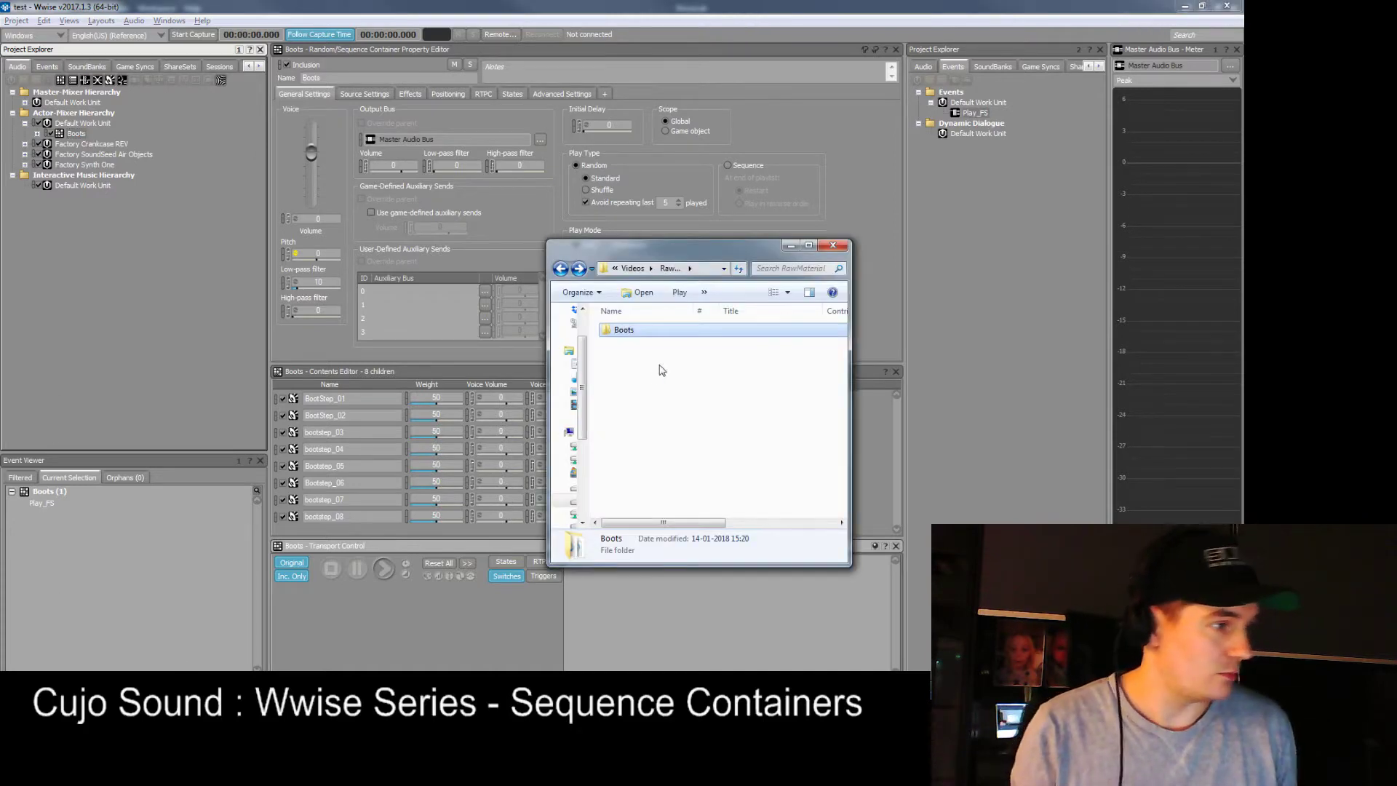
double_click(637, 333)
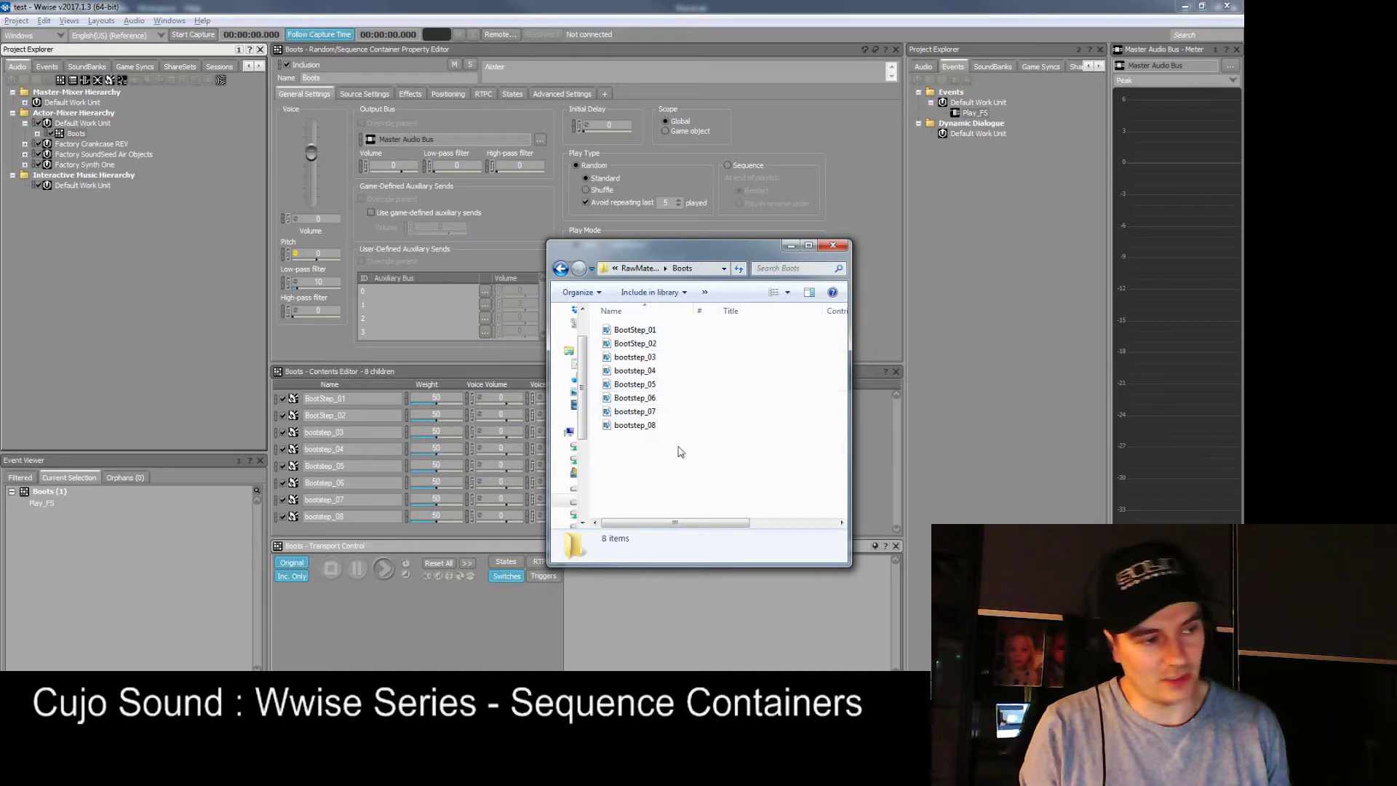
key(BackSpace)
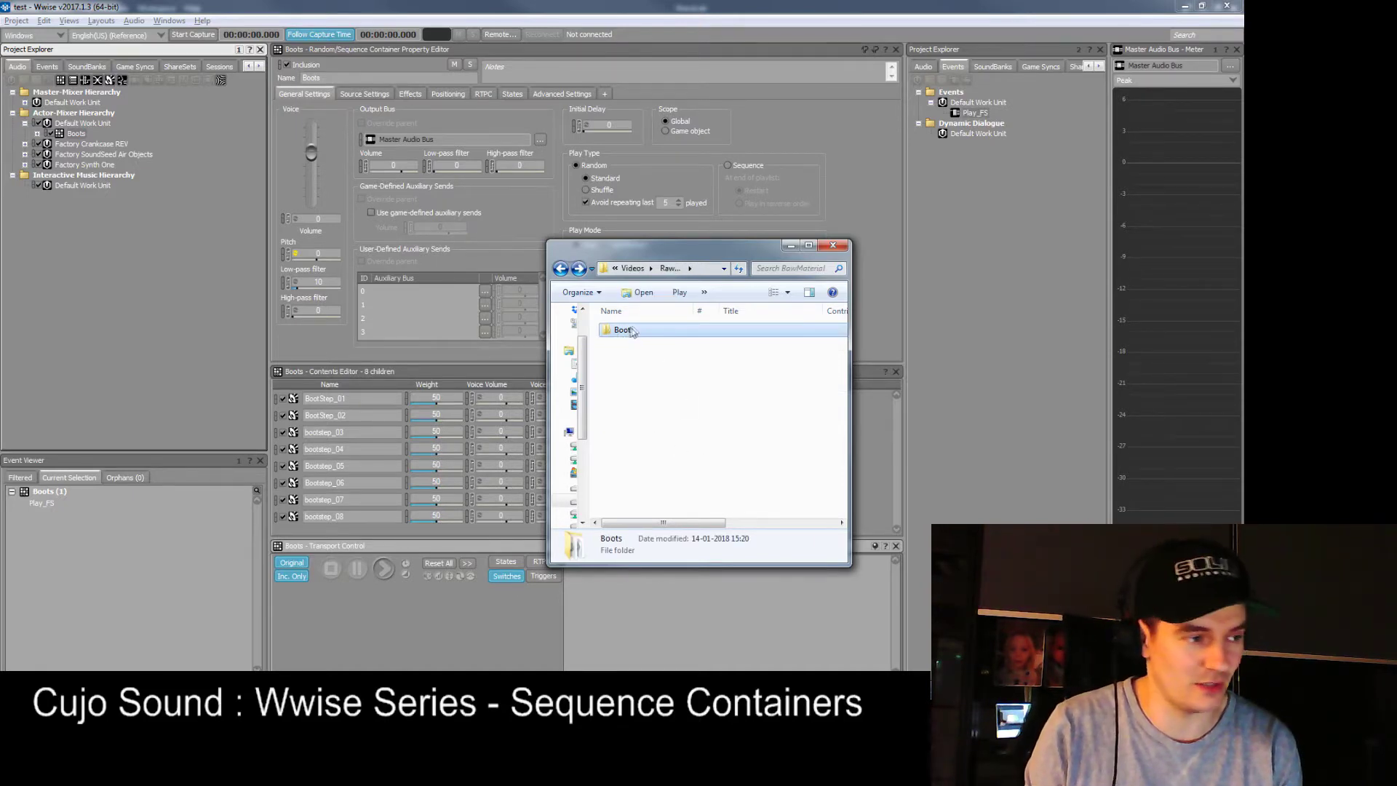
Step: Import the Boots folder into the Default Work Unit as a Sequence Container
drag(629, 333, 103, 127)
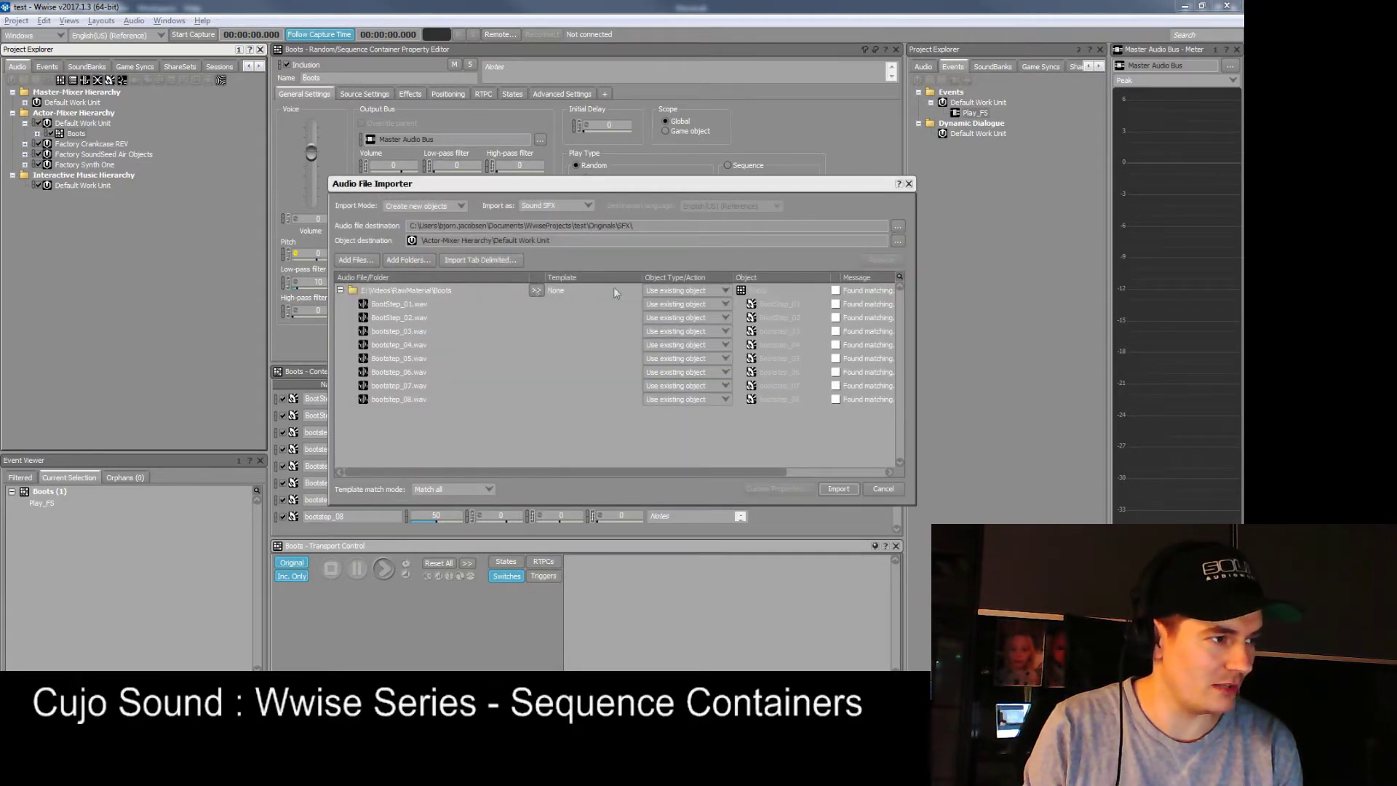
click(724, 290)
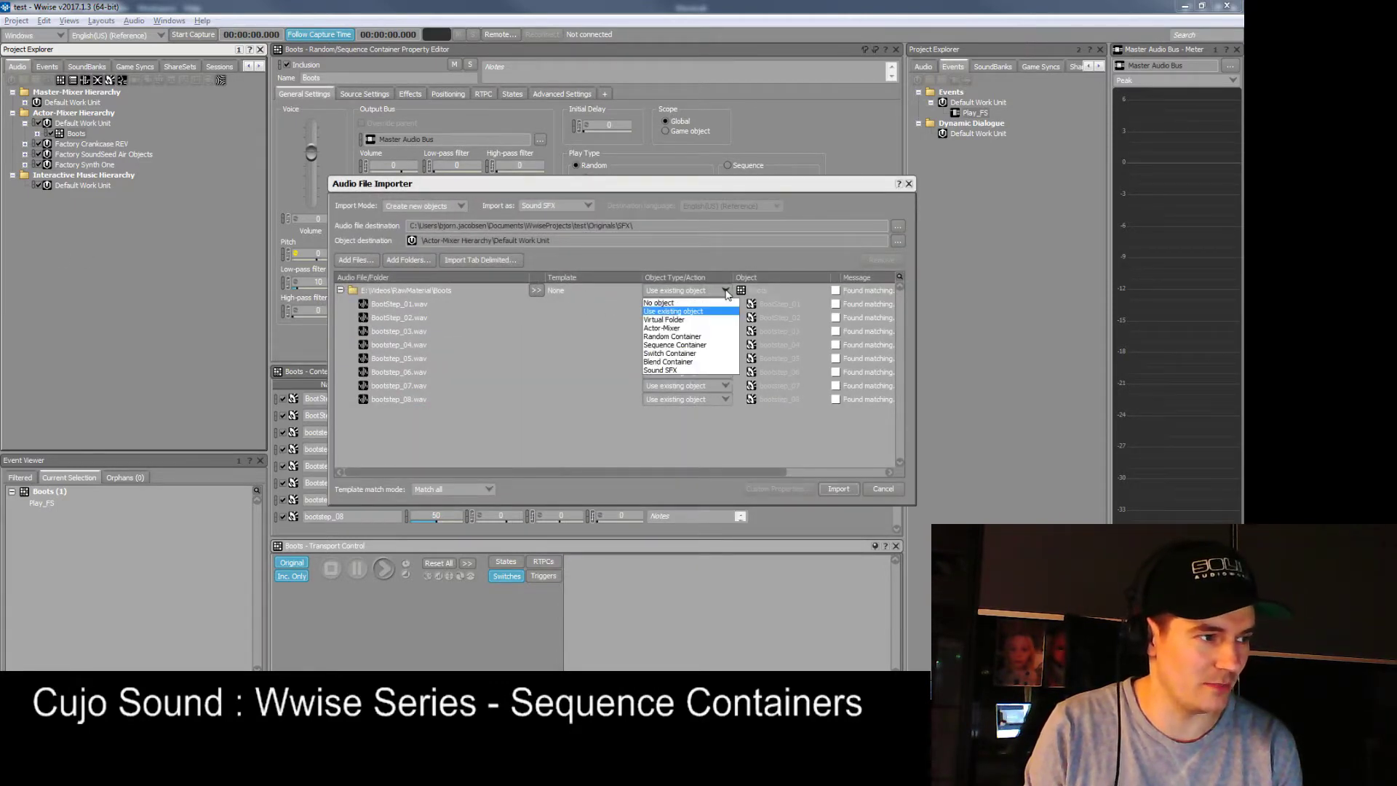
click(707, 345)
click(839, 489)
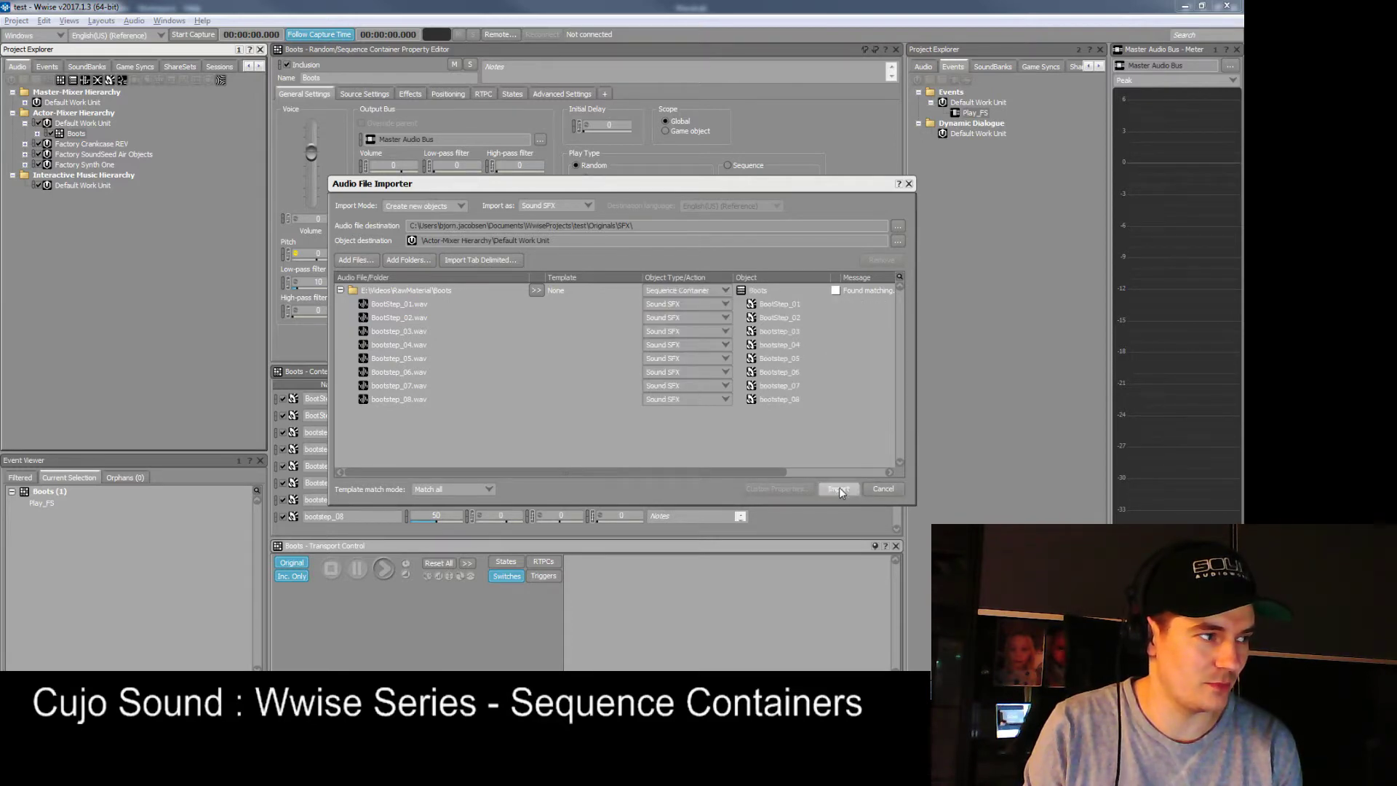
click(90, 144)
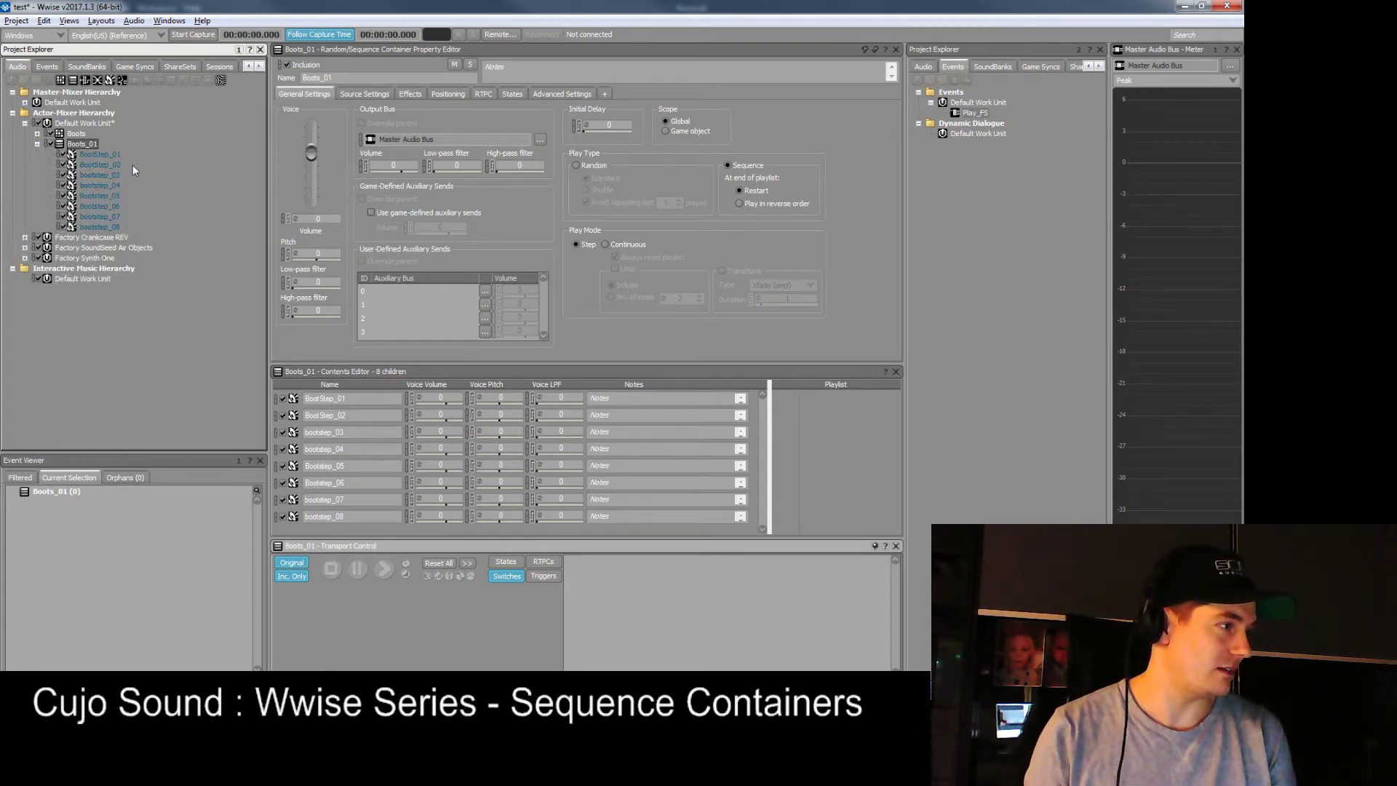
Step: Rename Boots_01 to Boots_Sequence, then open and audition the Play_FS event
click(90, 145)
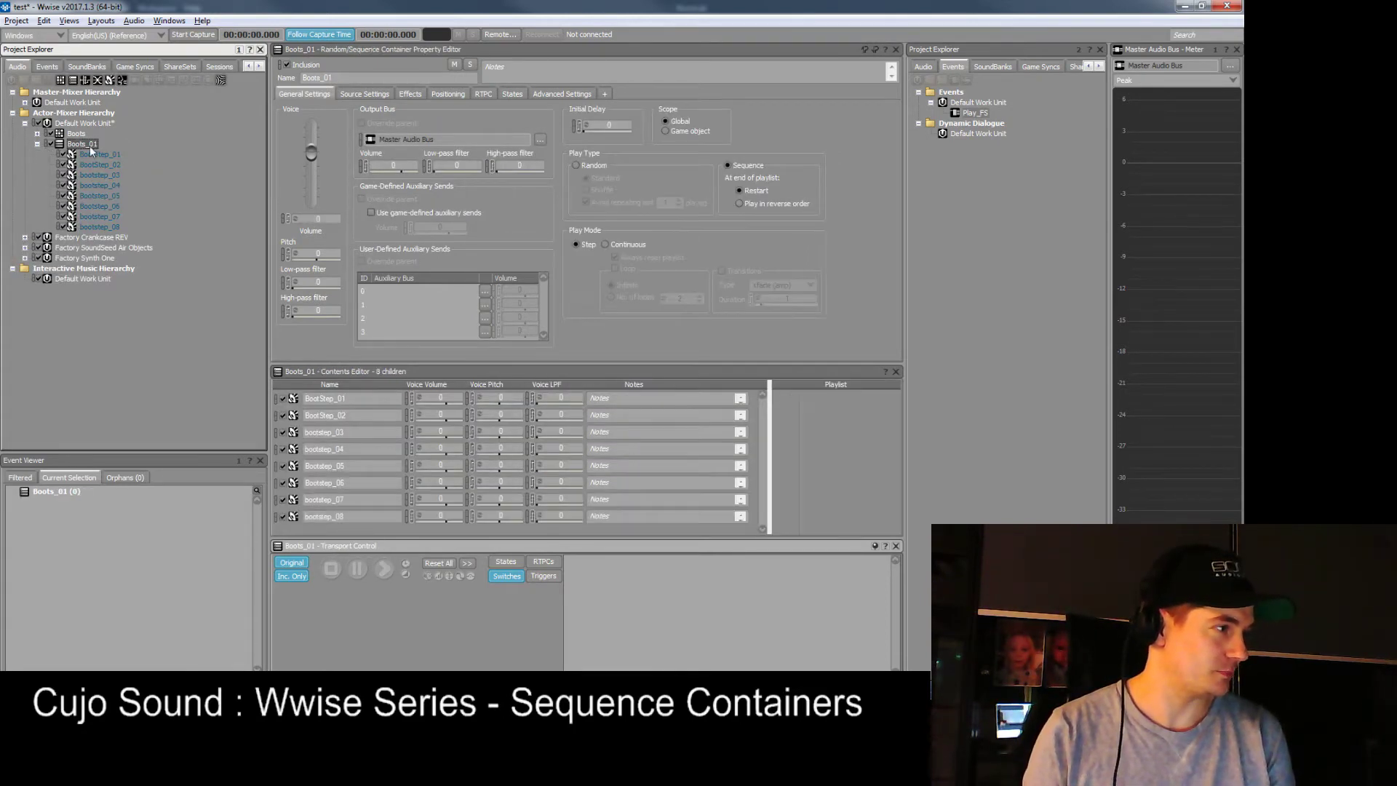
click(90, 146)
click(90, 145)
key(Delete)
key(Delete)
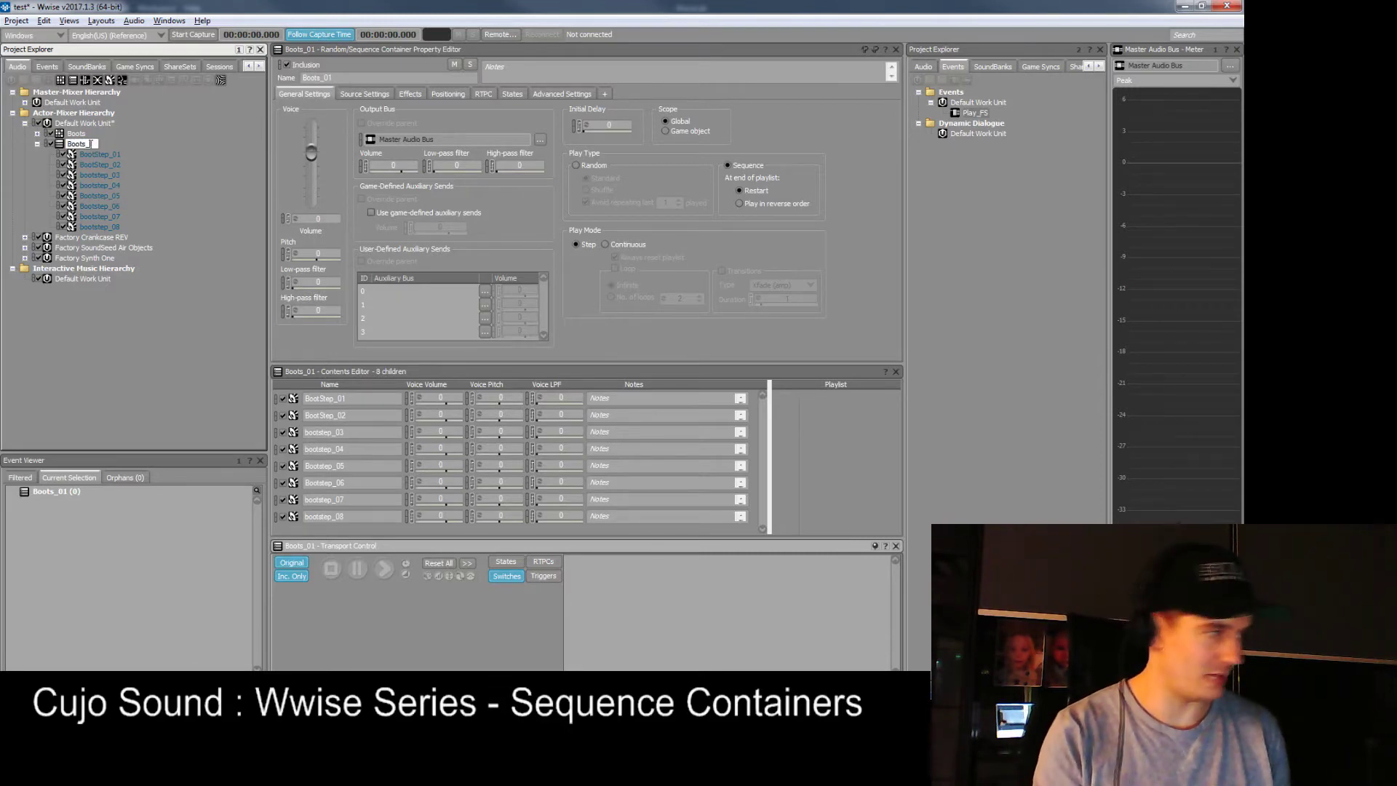
text(Sequ)
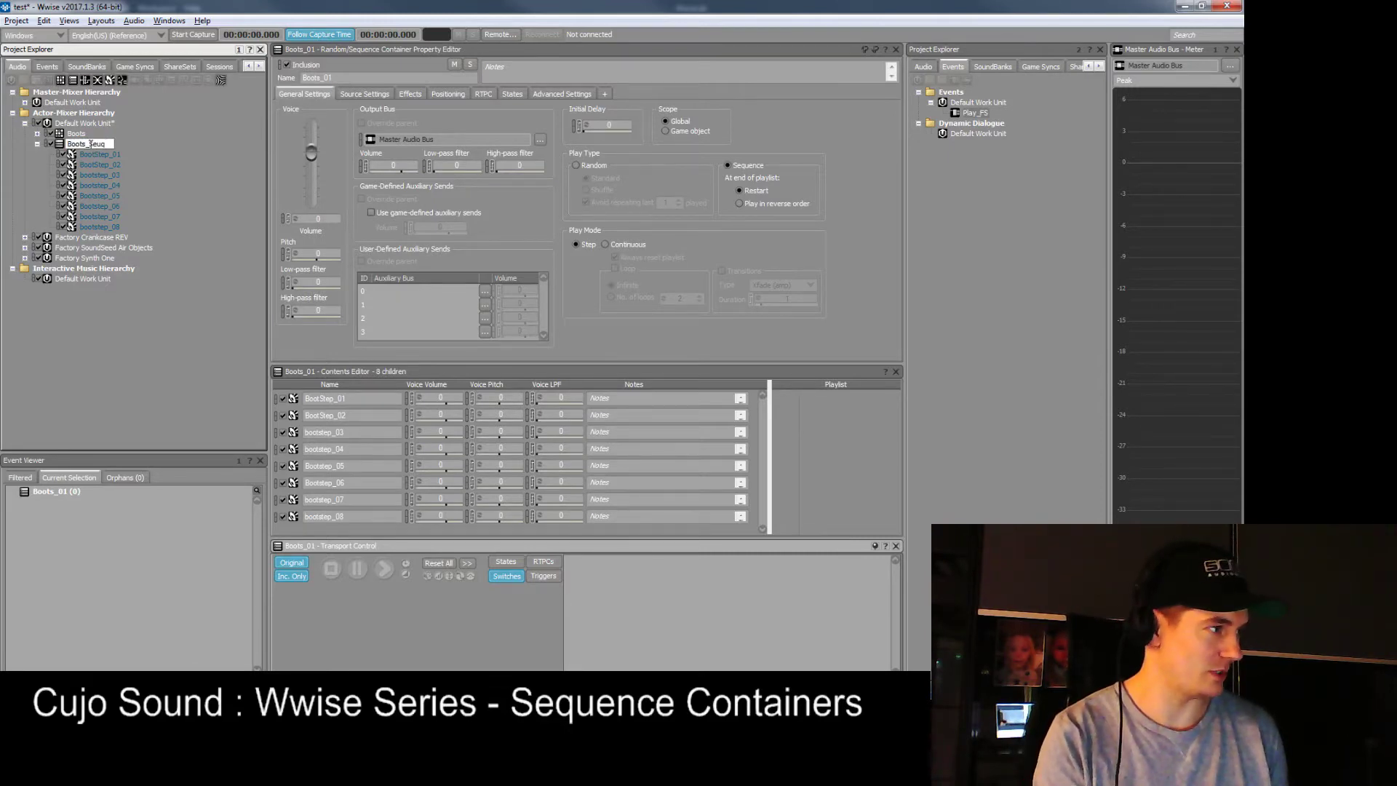
key(BackSpace)
key(BackSpace)
text(quen)
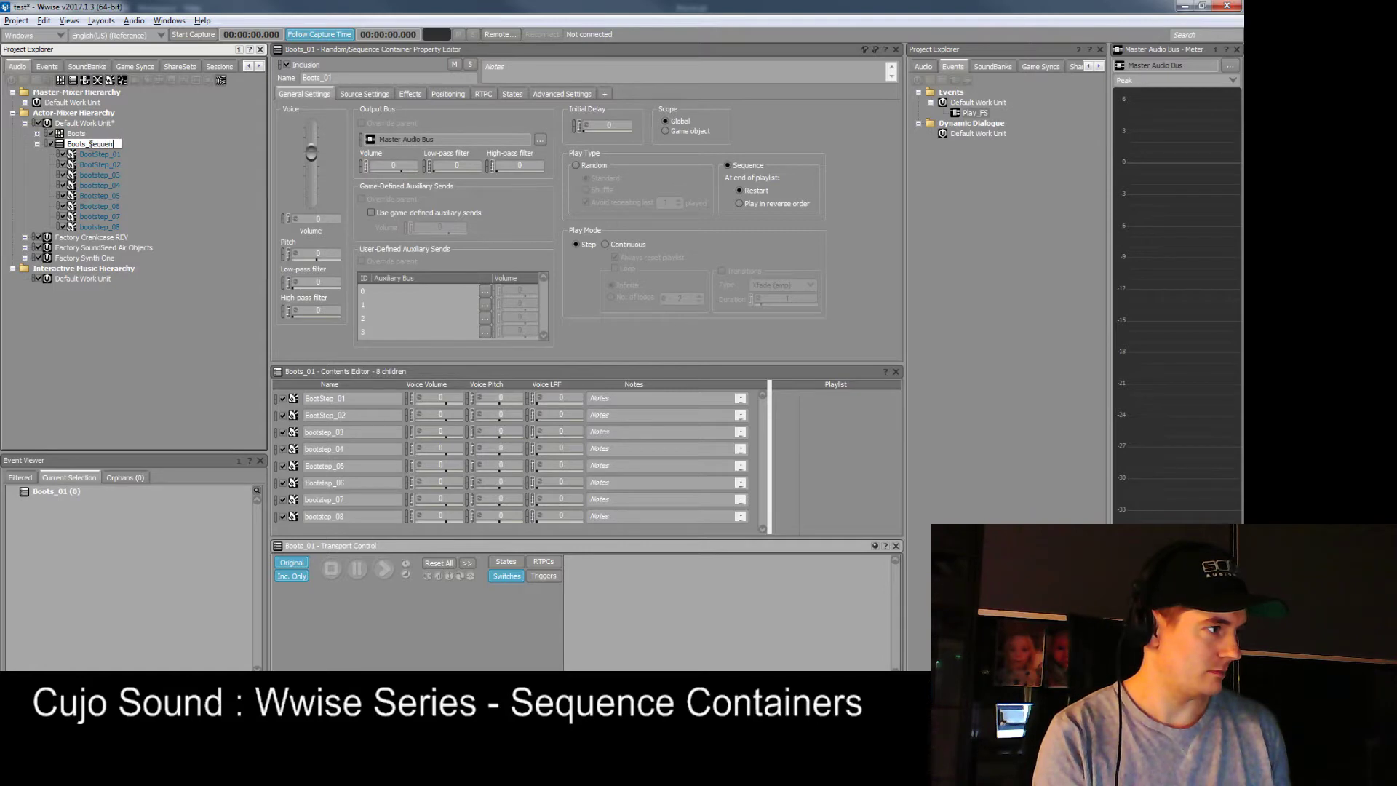
text(ce)
key(Return)
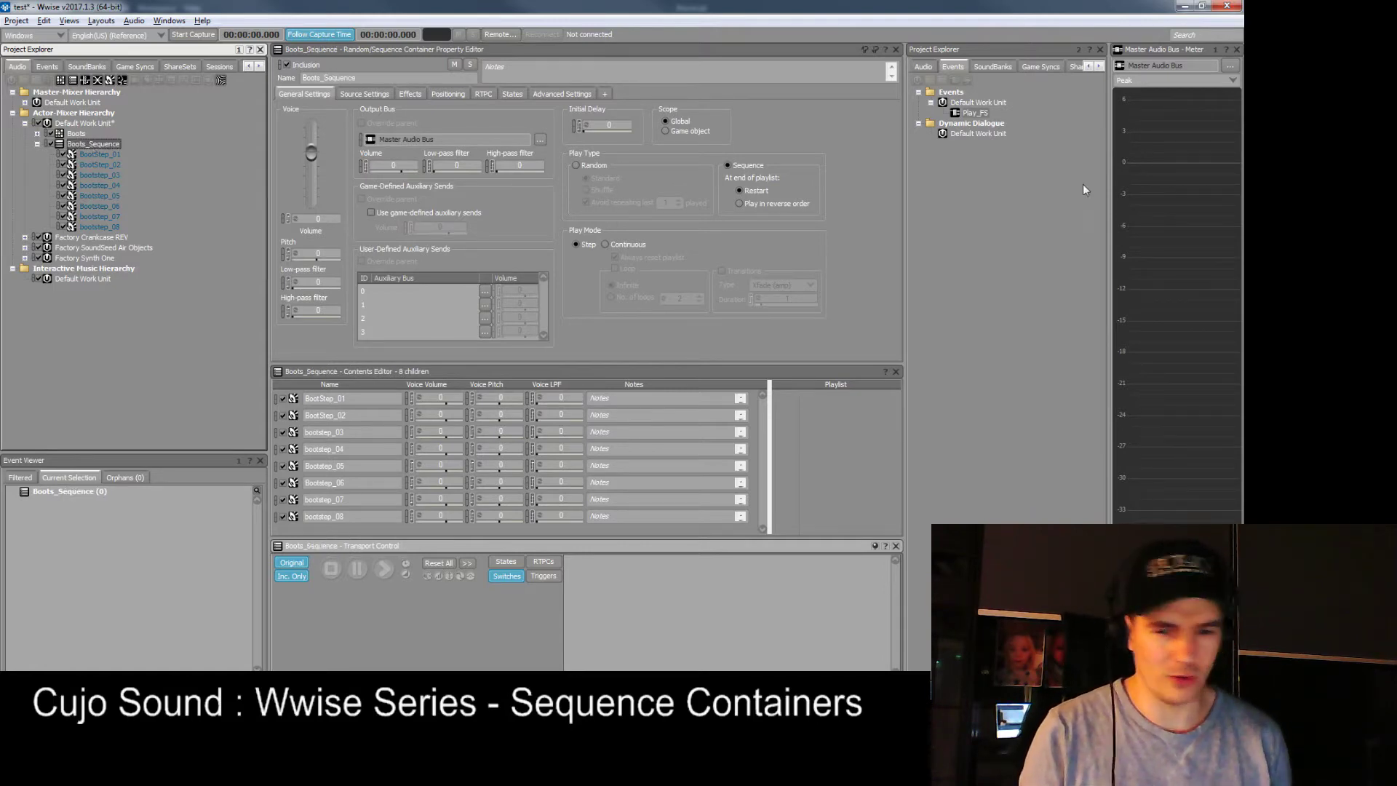
click(972, 113)
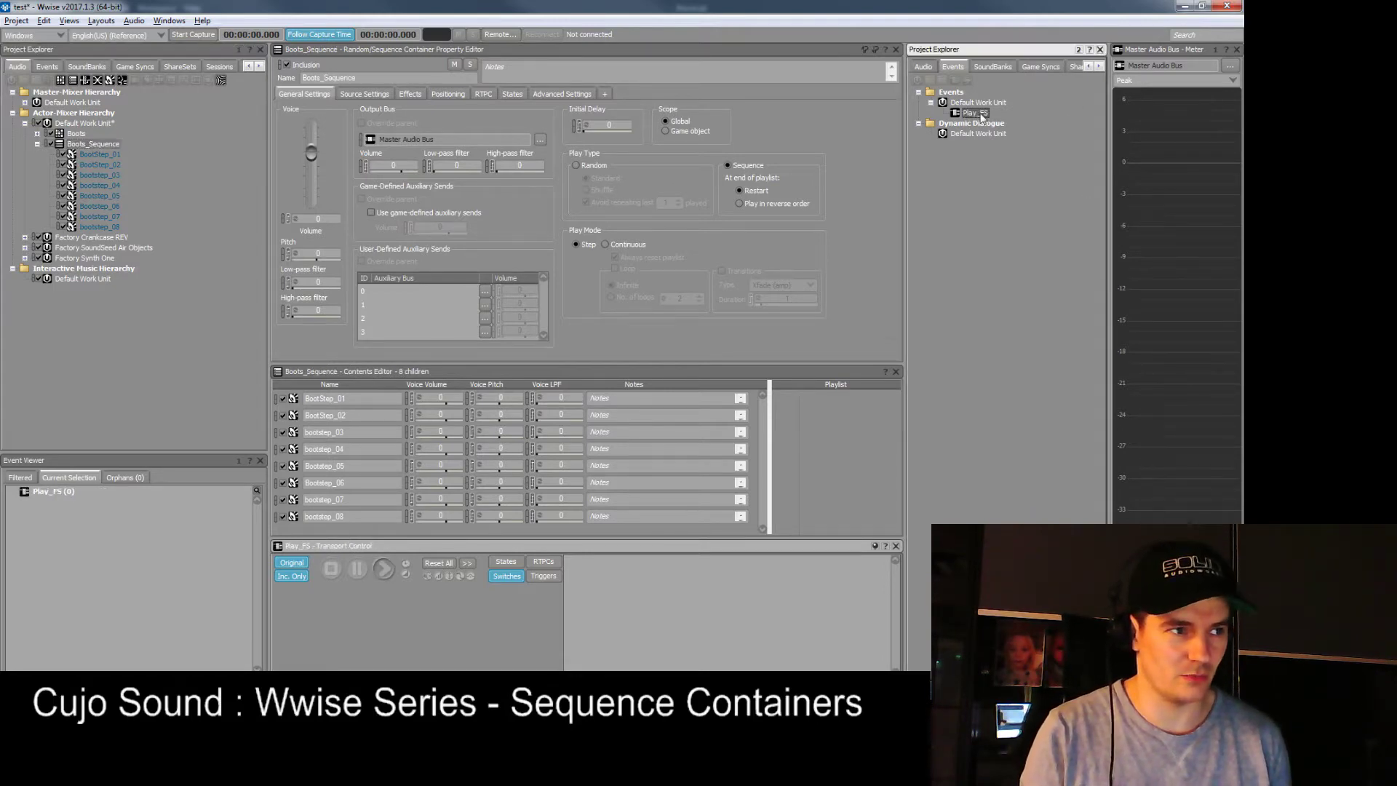
key(space)
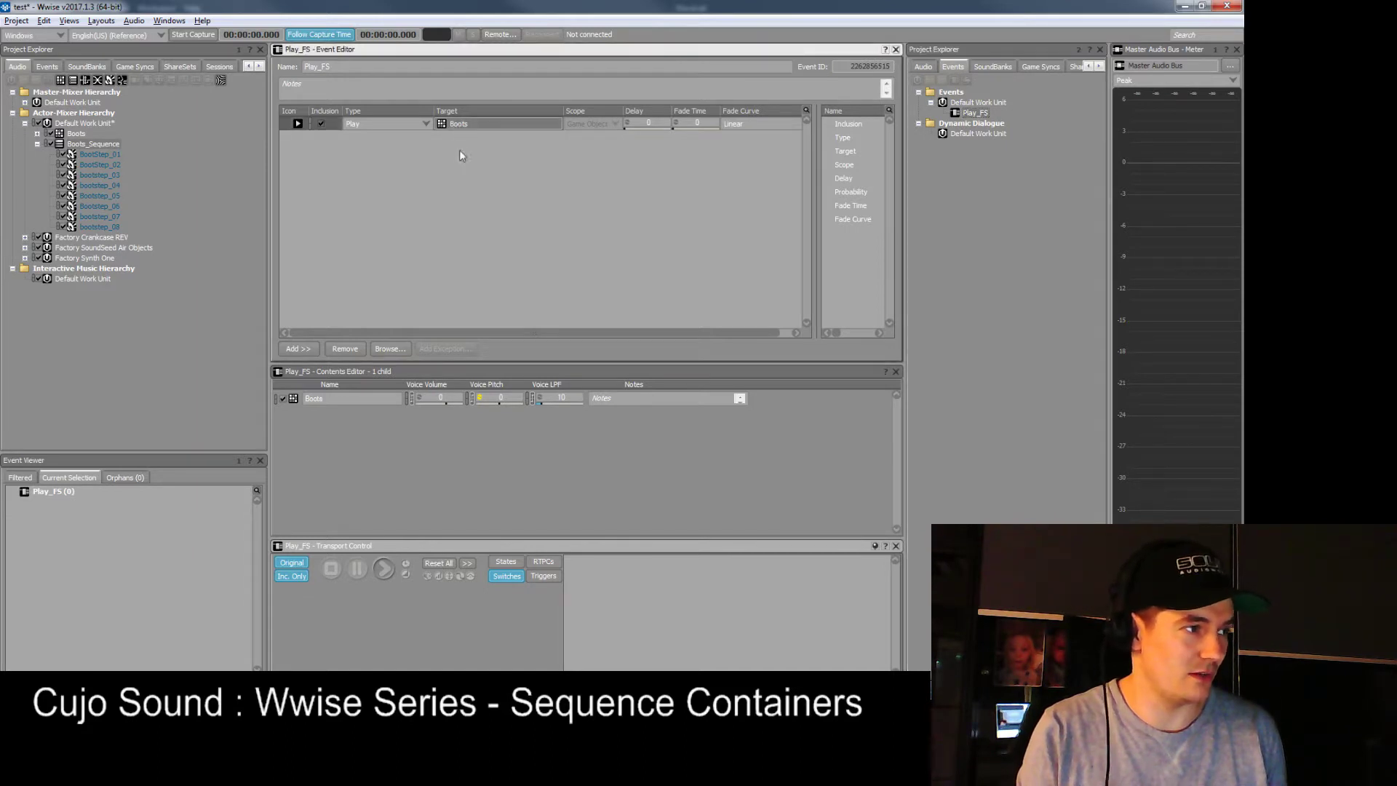
right_click(457, 126)
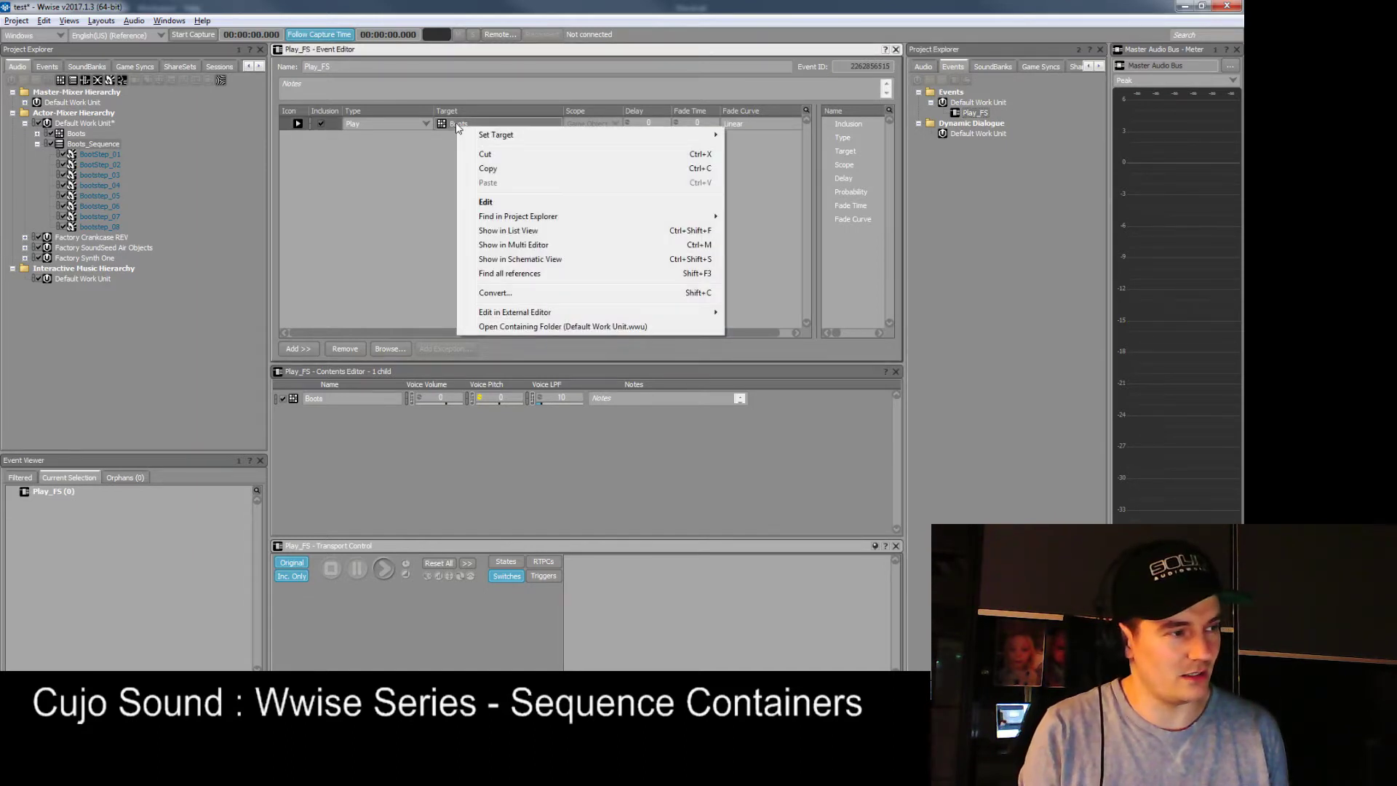
mouse_move(543, 220)
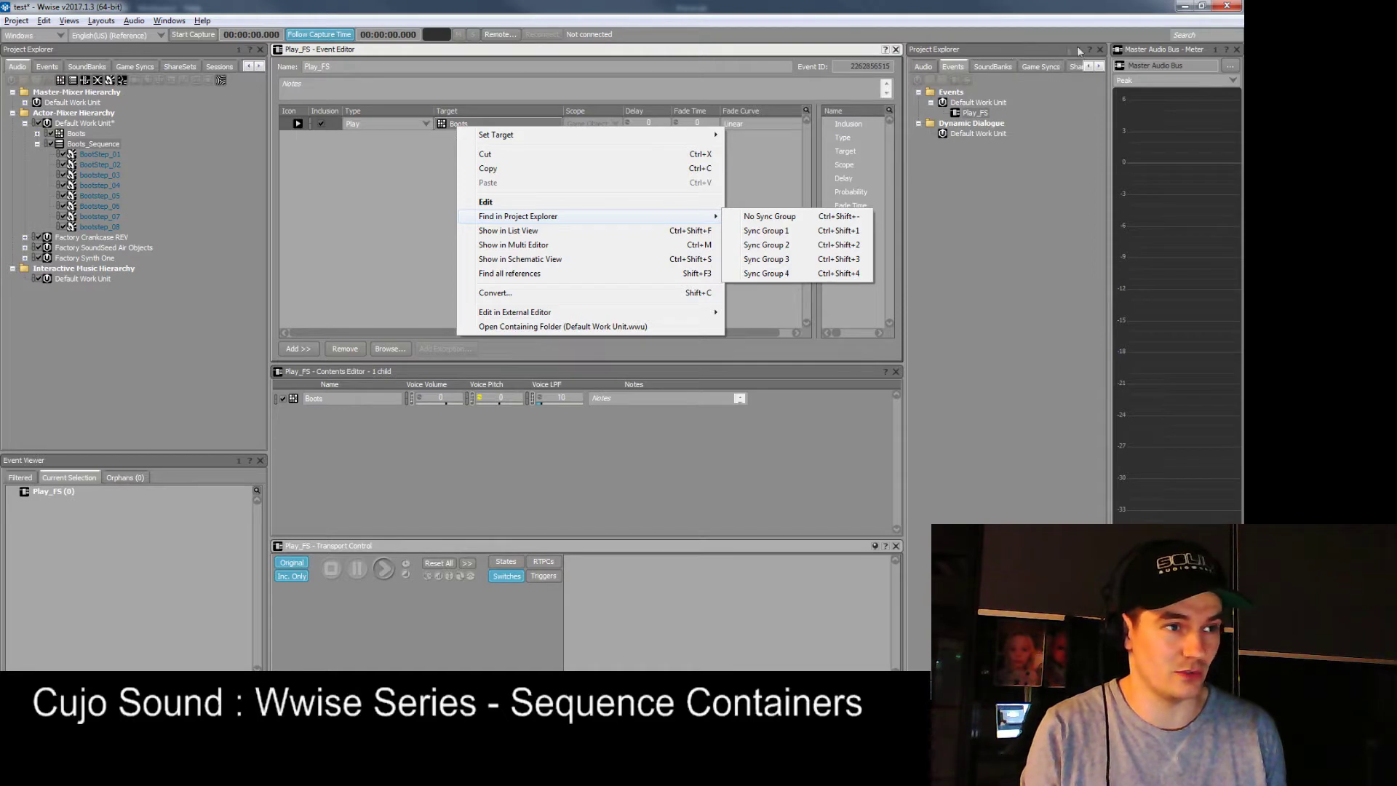
click(766, 231)
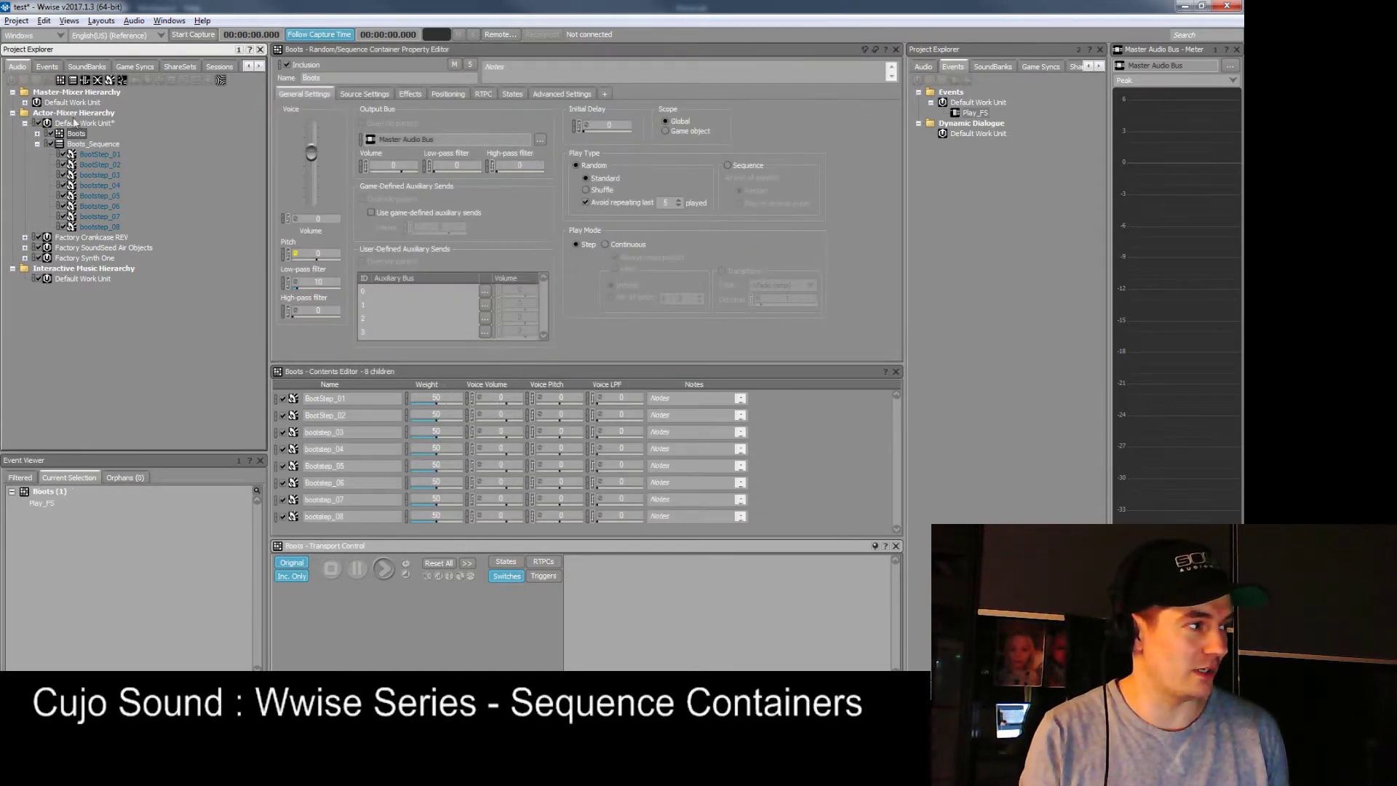
double_click(975, 113)
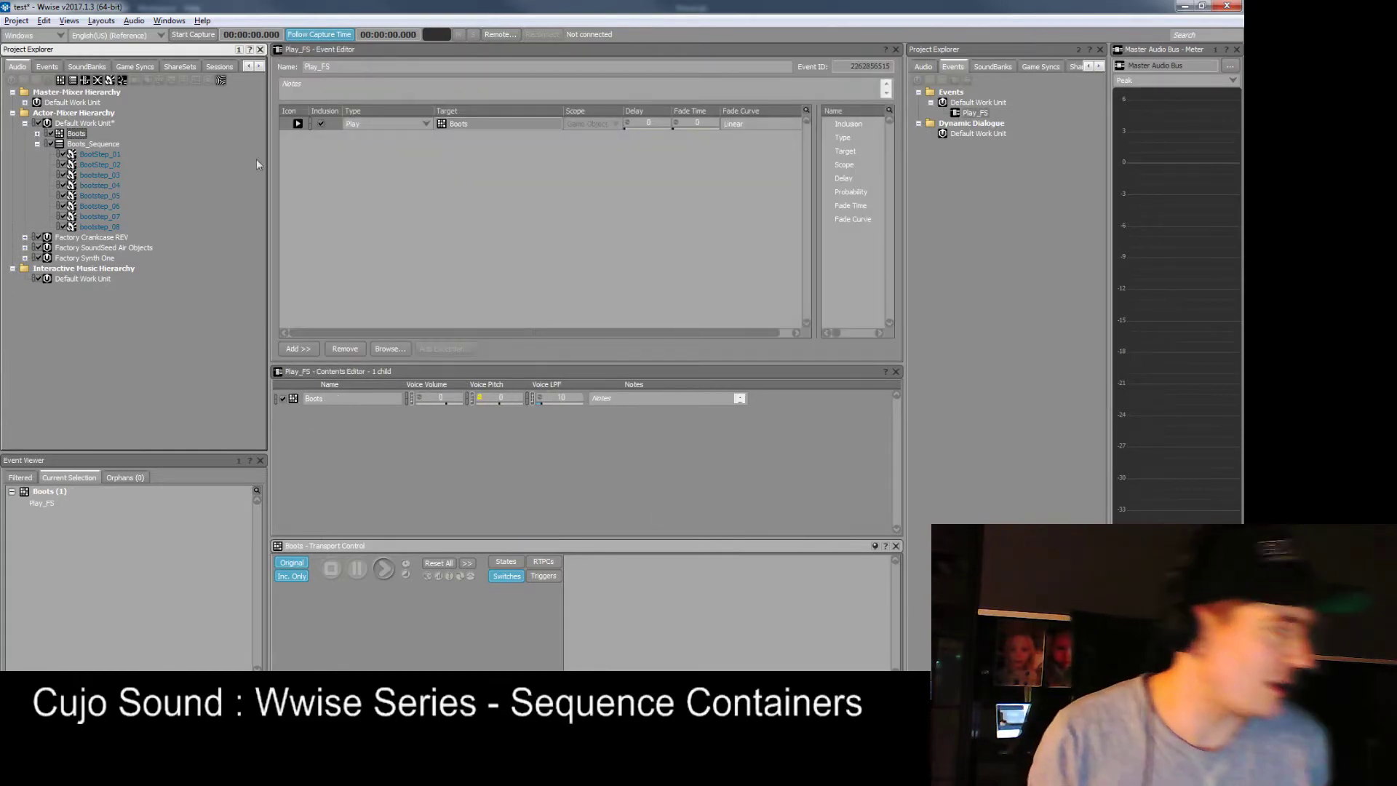
click(104, 143)
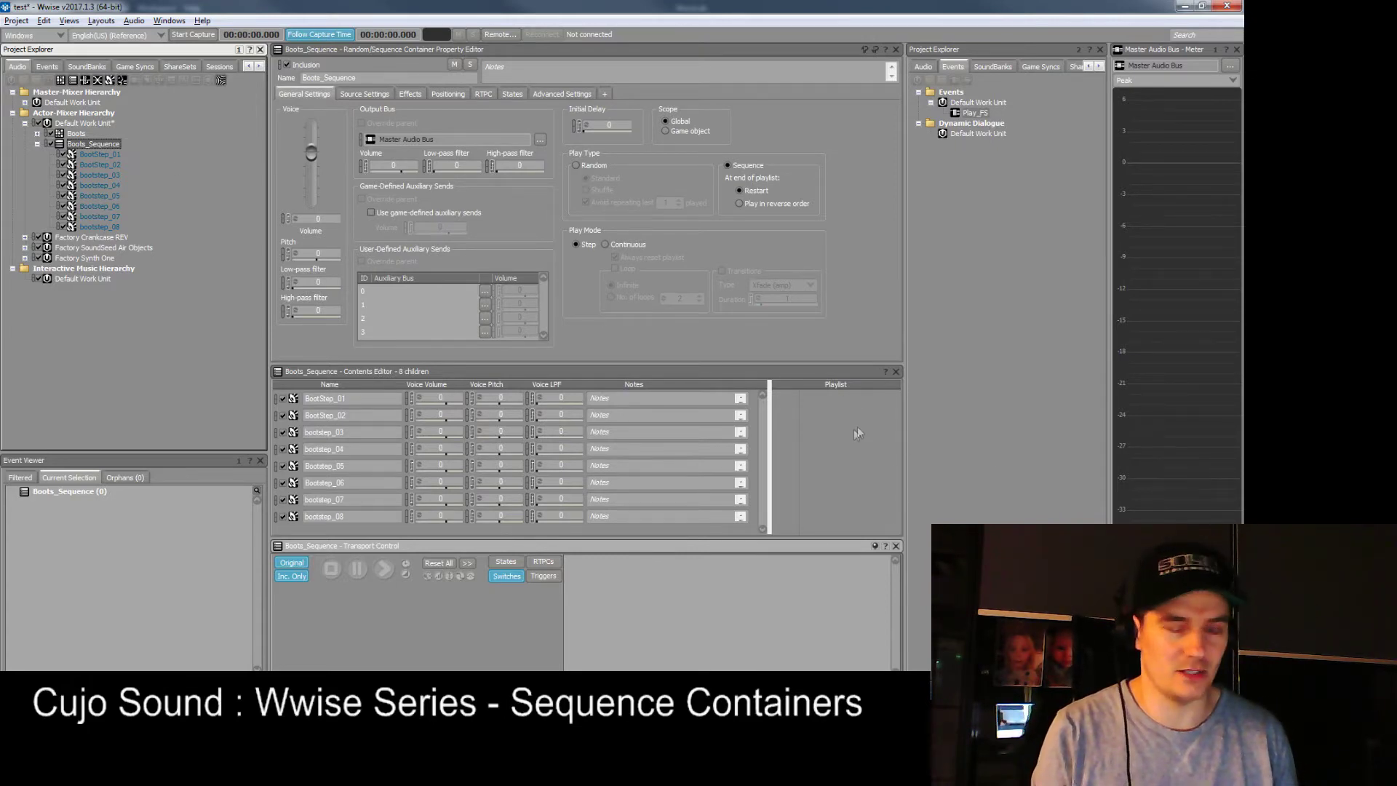
Step: Add all eight footstep sounds to the Boots_Sequence playlist and audition one
drag(304, 398, 328, 399)
click(294, 399)
shift+click(296, 517)
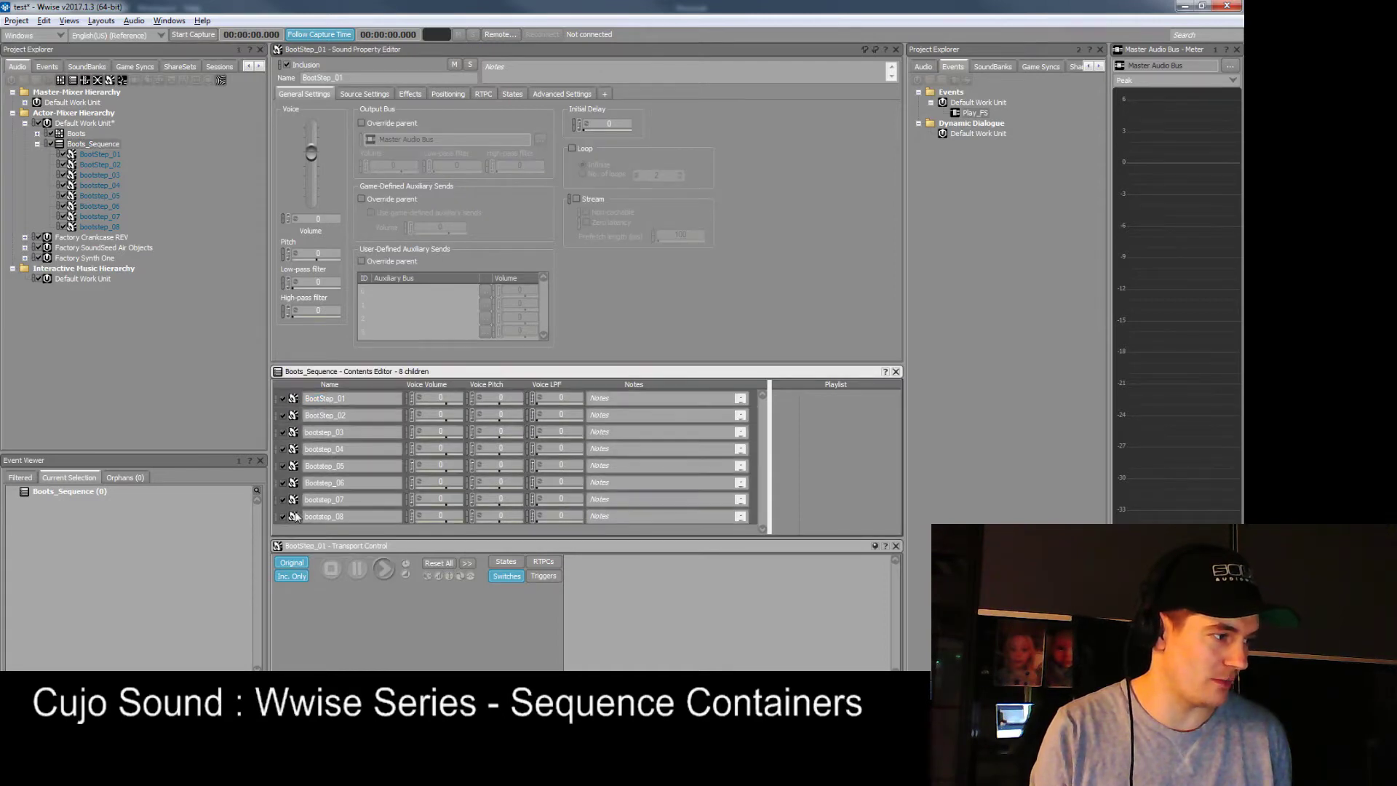
drag(300, 400, 826, 404)
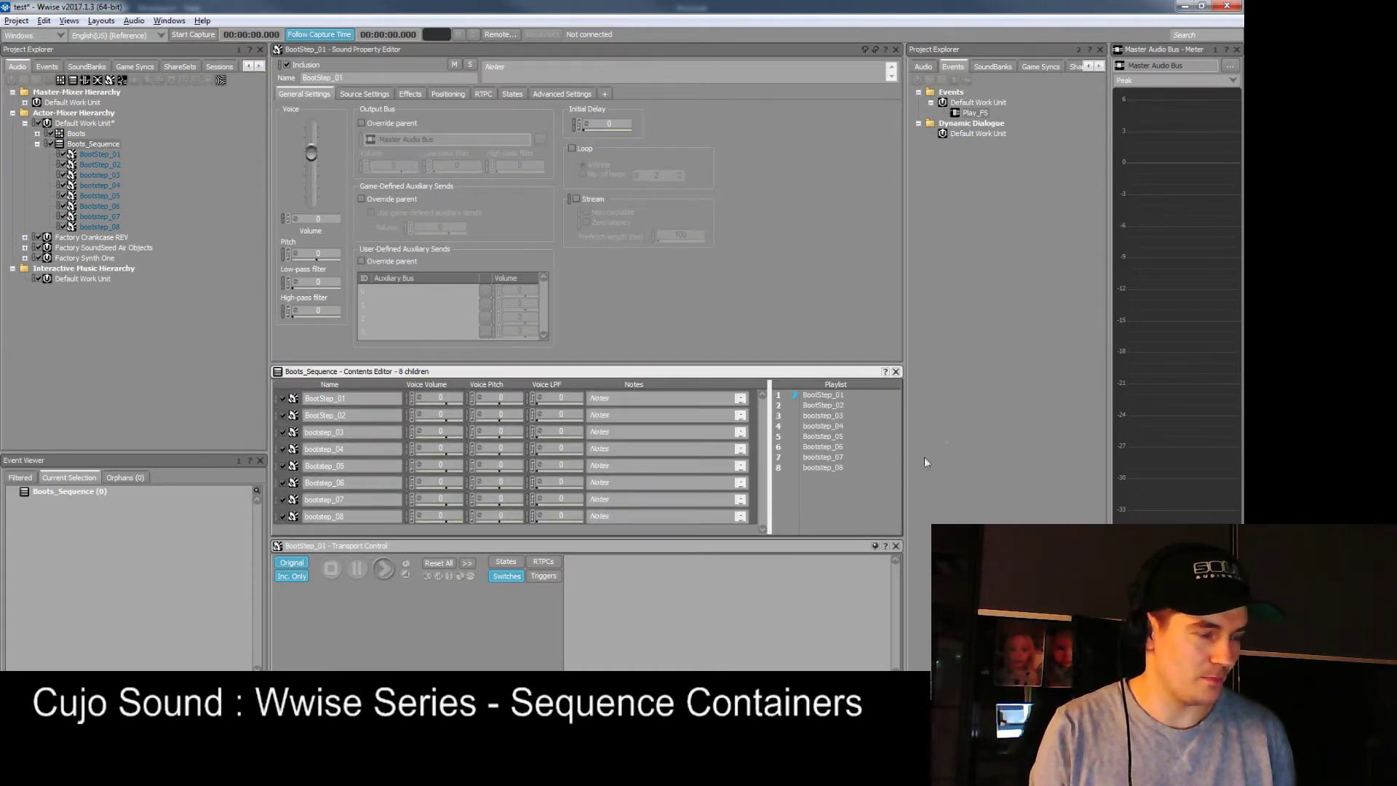
click(383, 568)
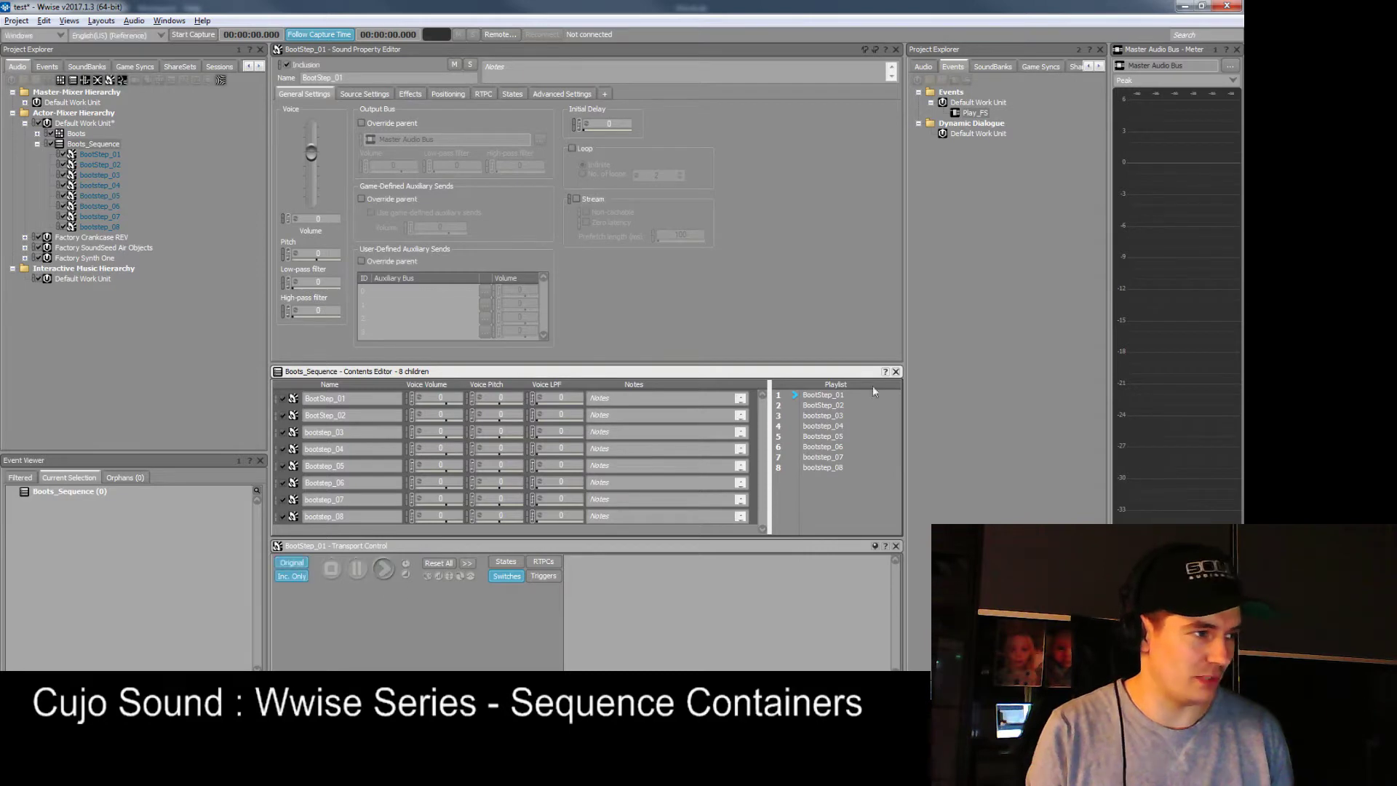
Step: Step through the Boots_Sequence playlist with repeated plays, then set Play Mode to Continuous
click(95, 145)
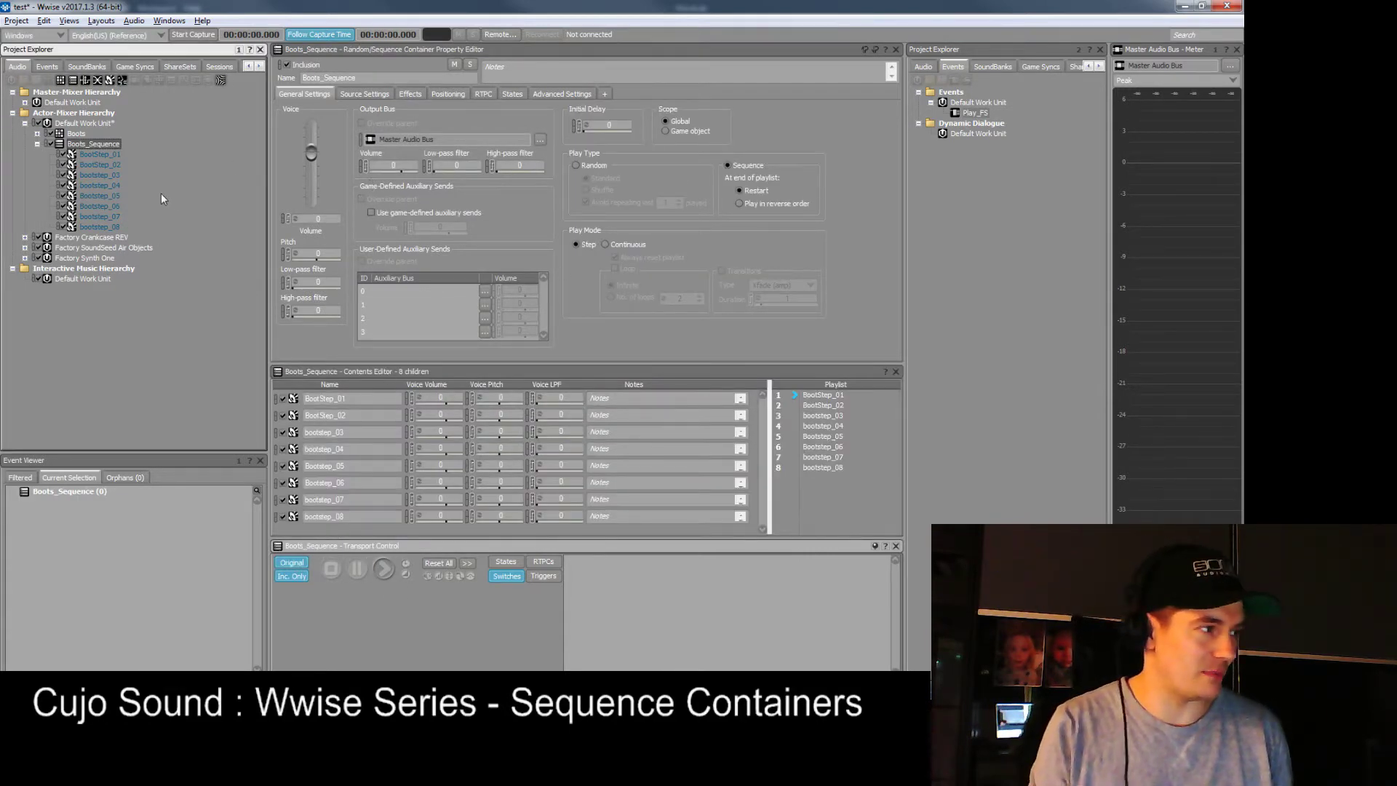
click(382, 574)
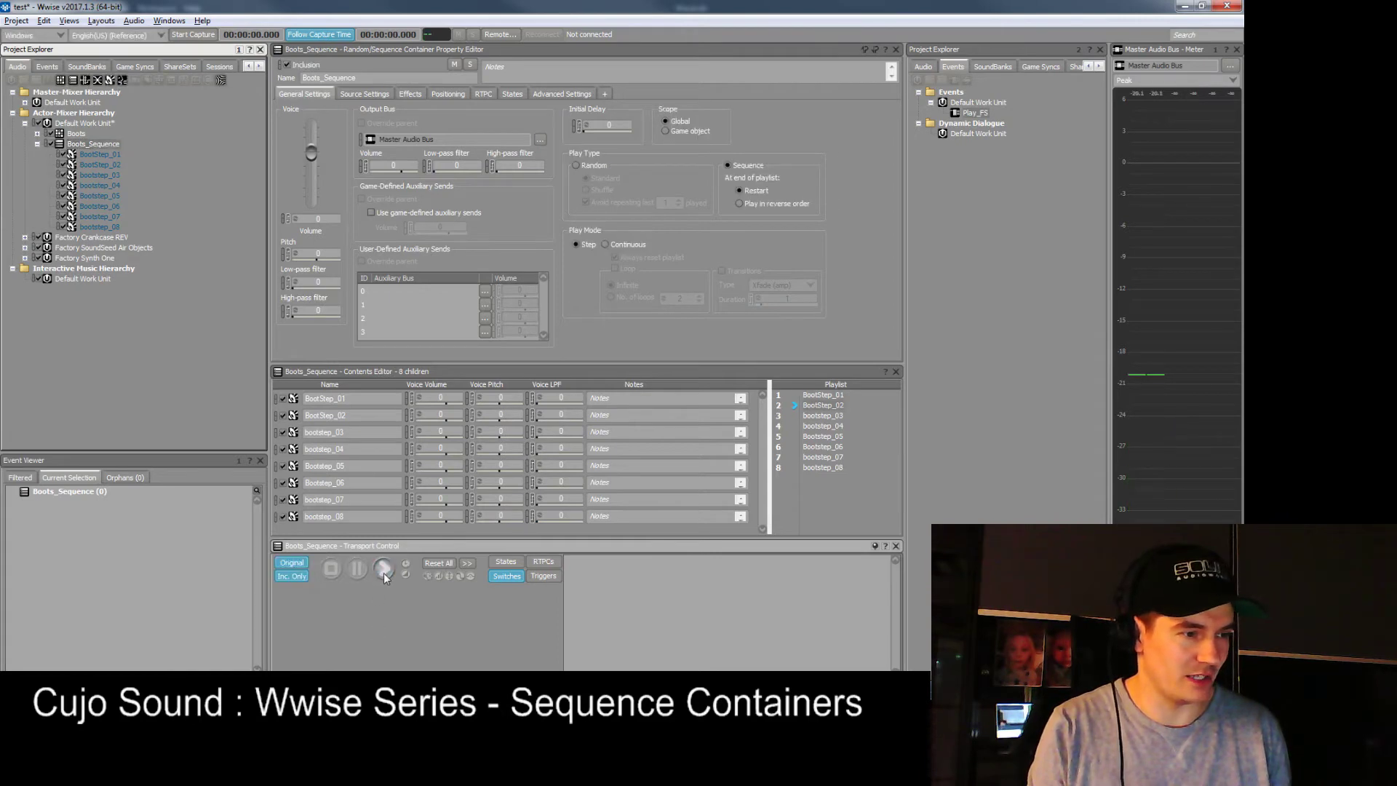
click(383, 573)
click(385, 573)
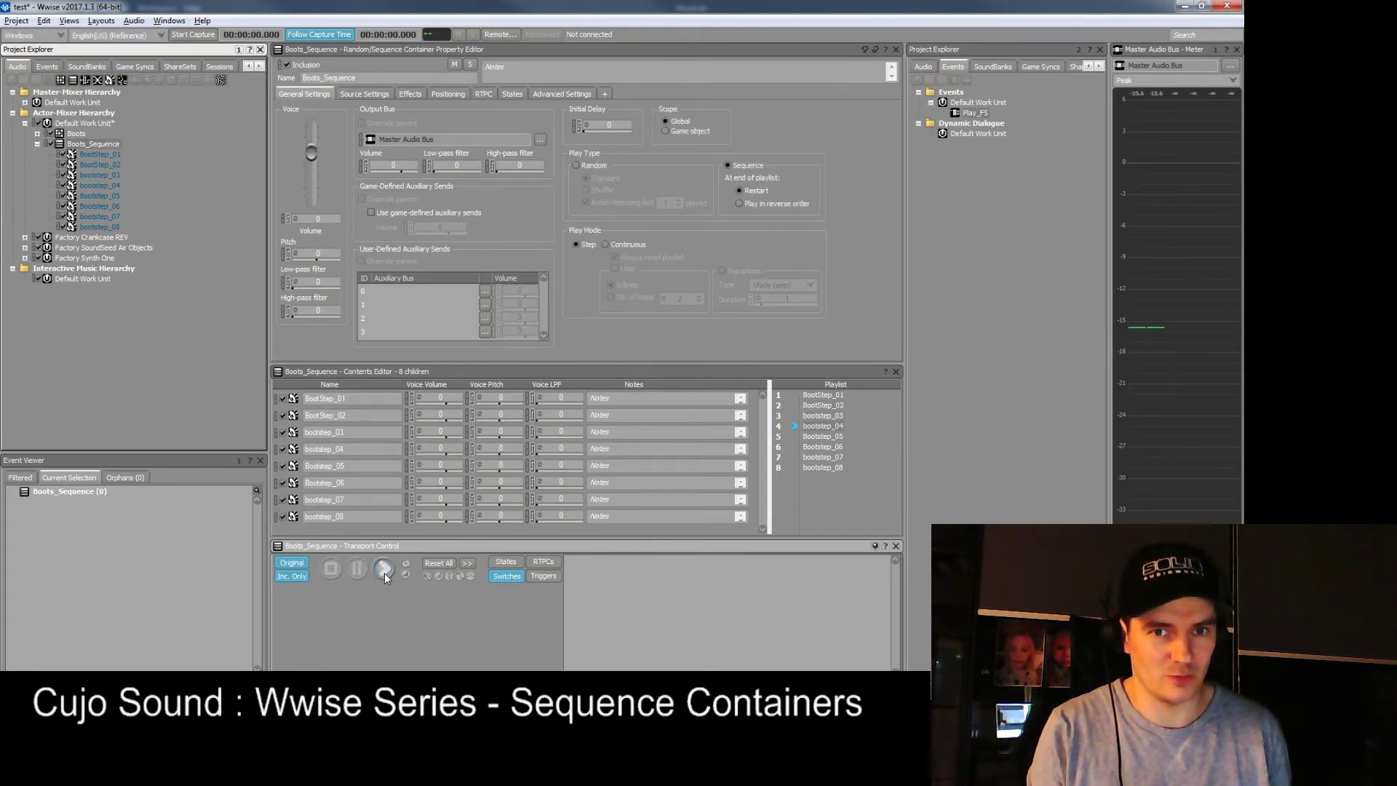
click(384, 573)
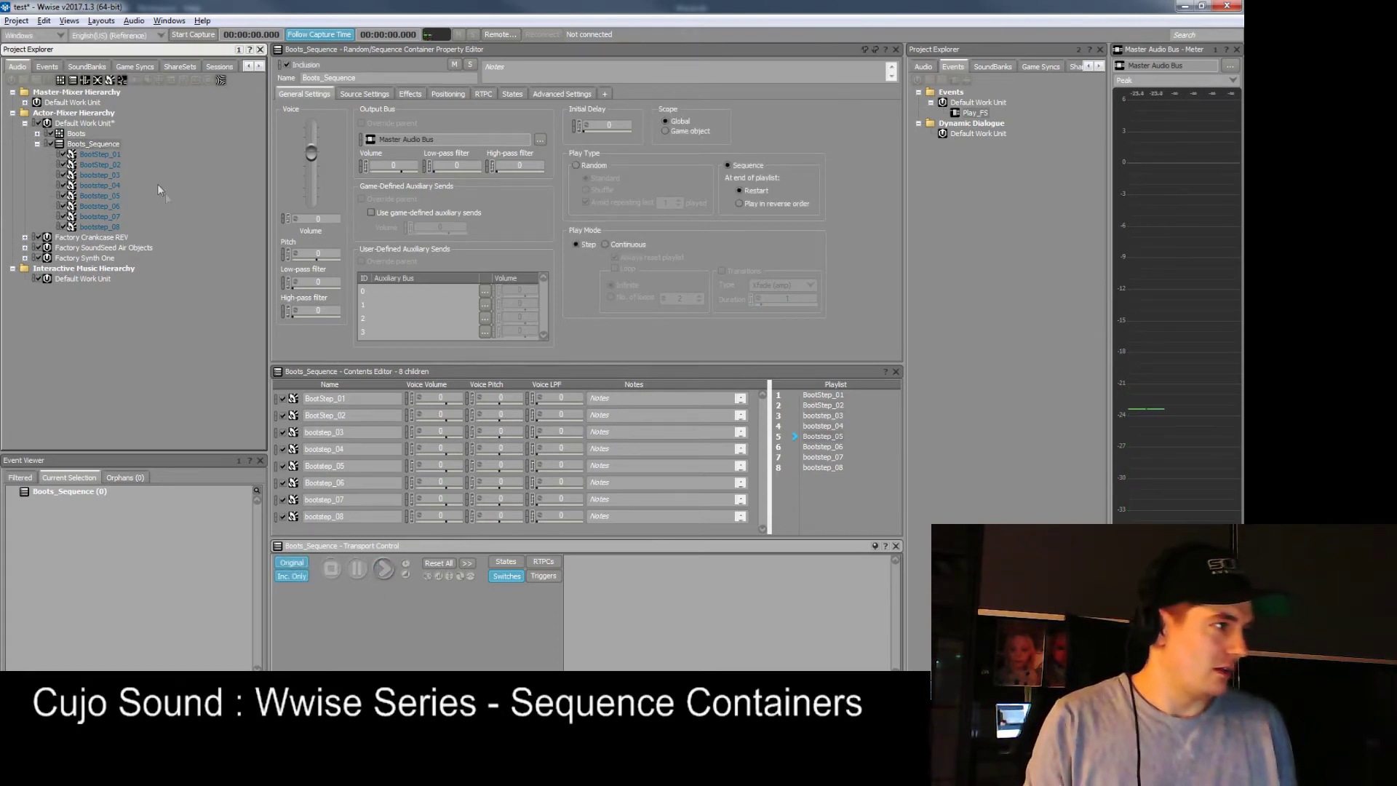
click(621, 245)
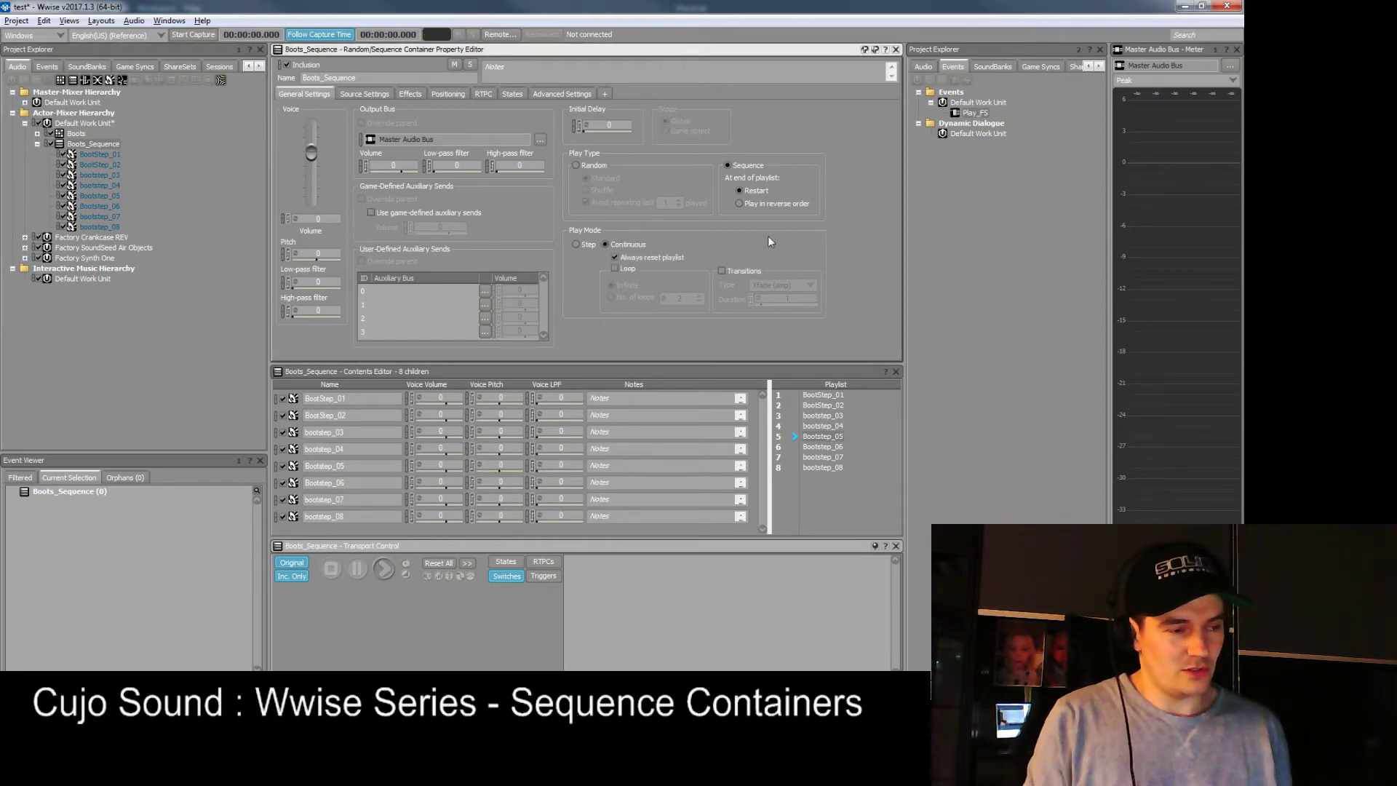
Step: Enable transitions with a 0.1 duration and audition the looping continuous sequence
click(384, 571)
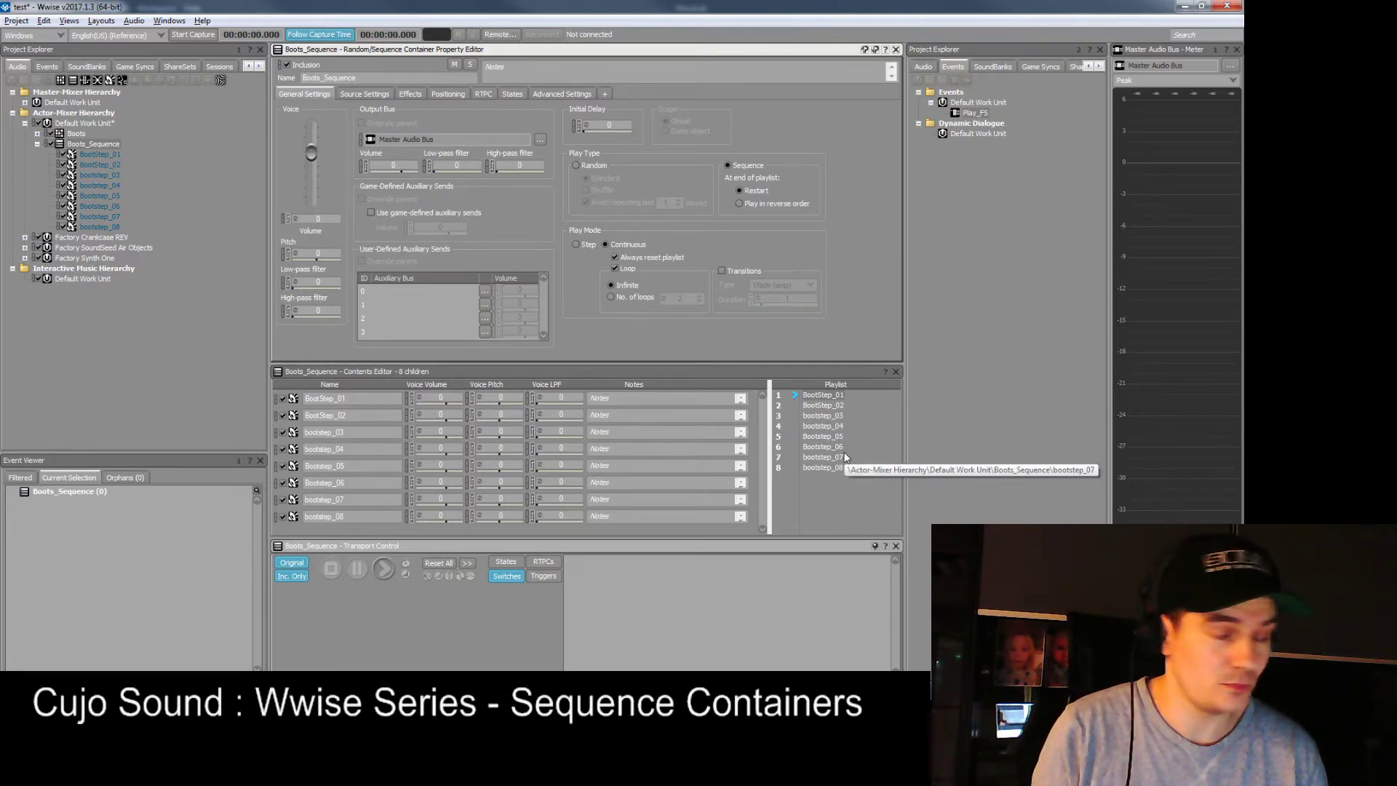
click(731, 271)
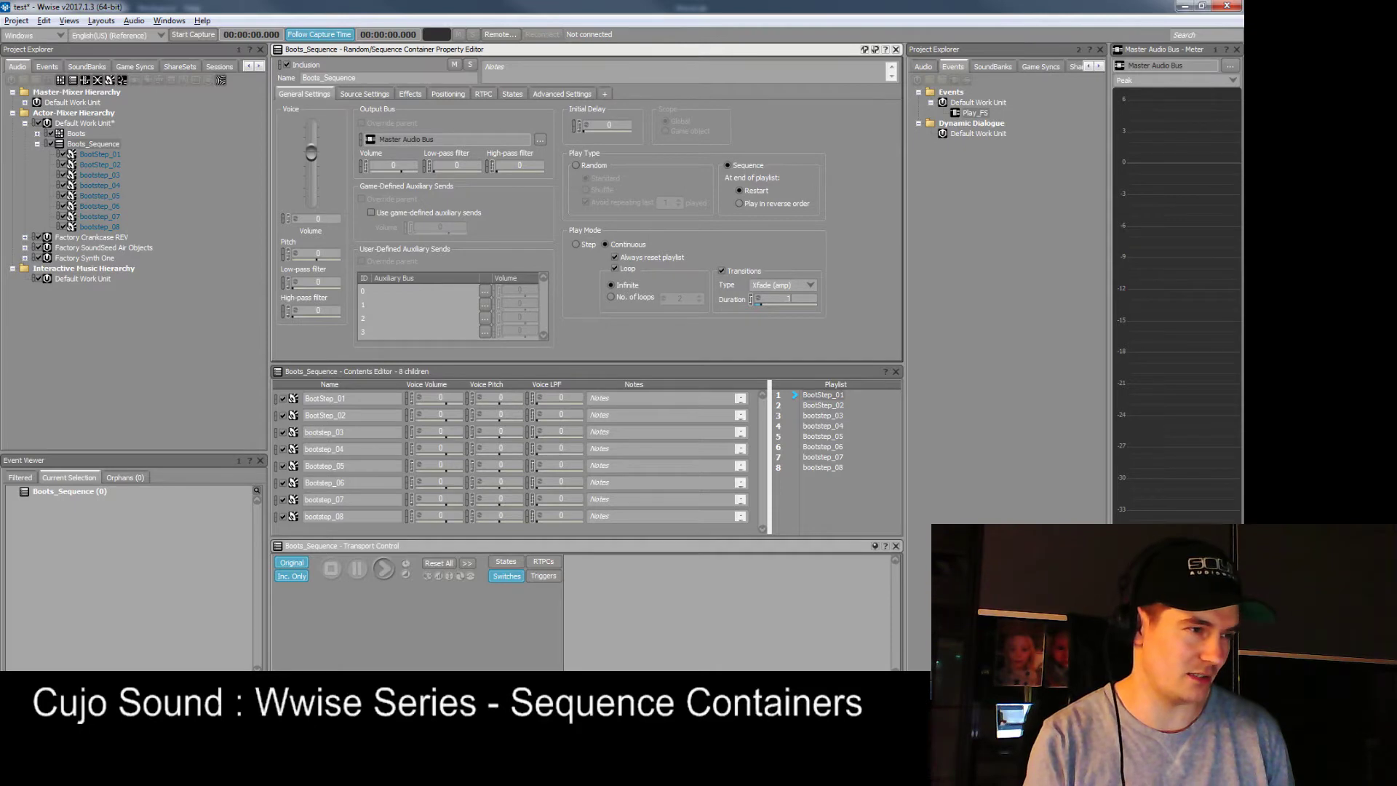
text(0.1)
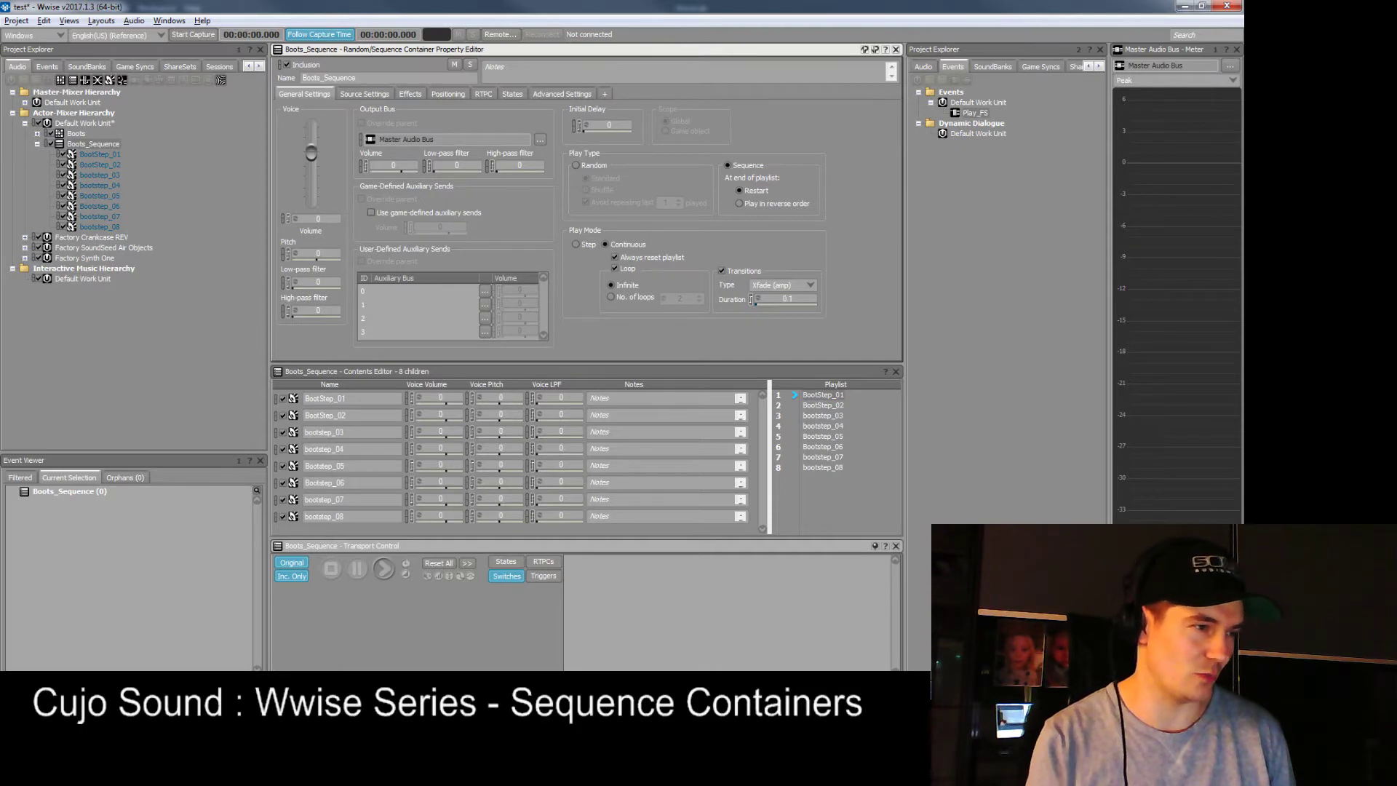
click(384, 568)
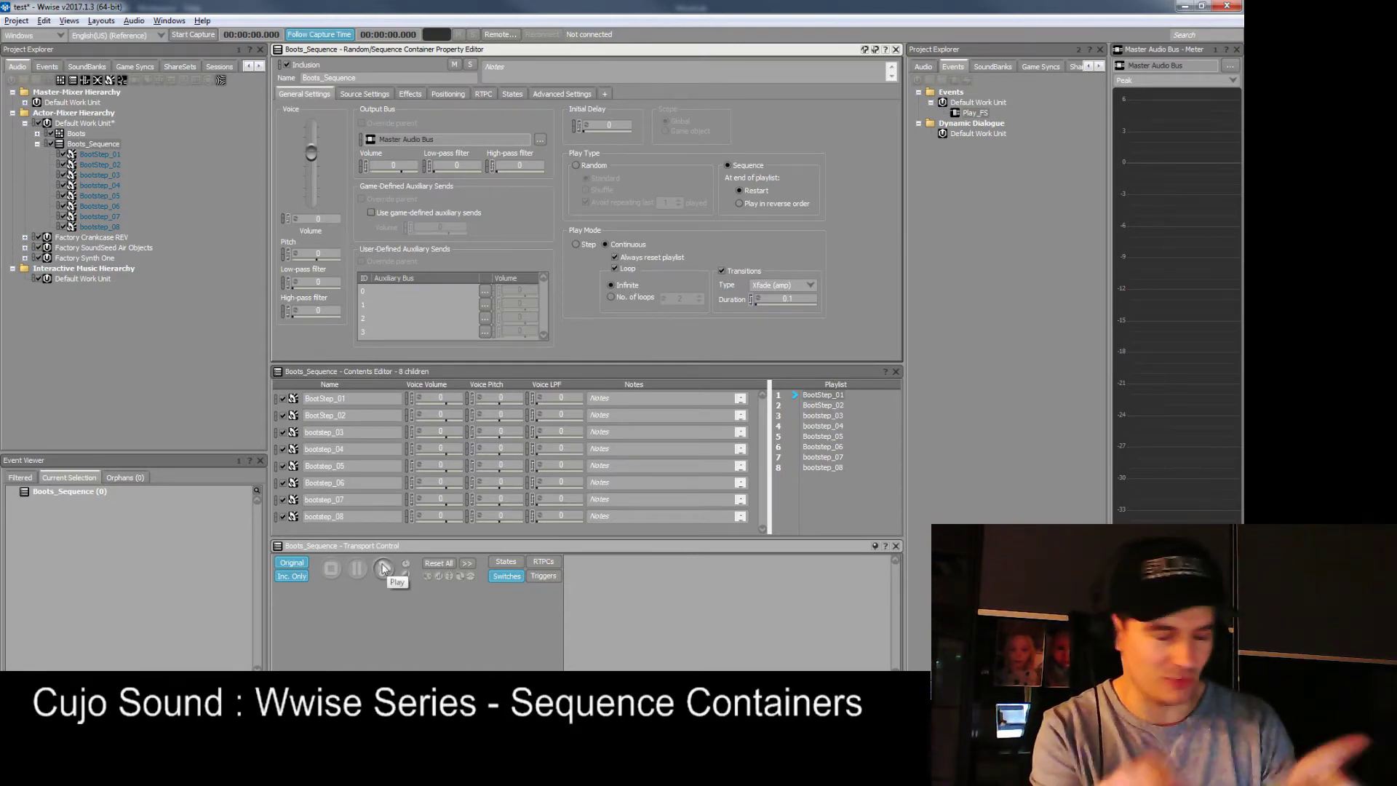
click(384, 568)
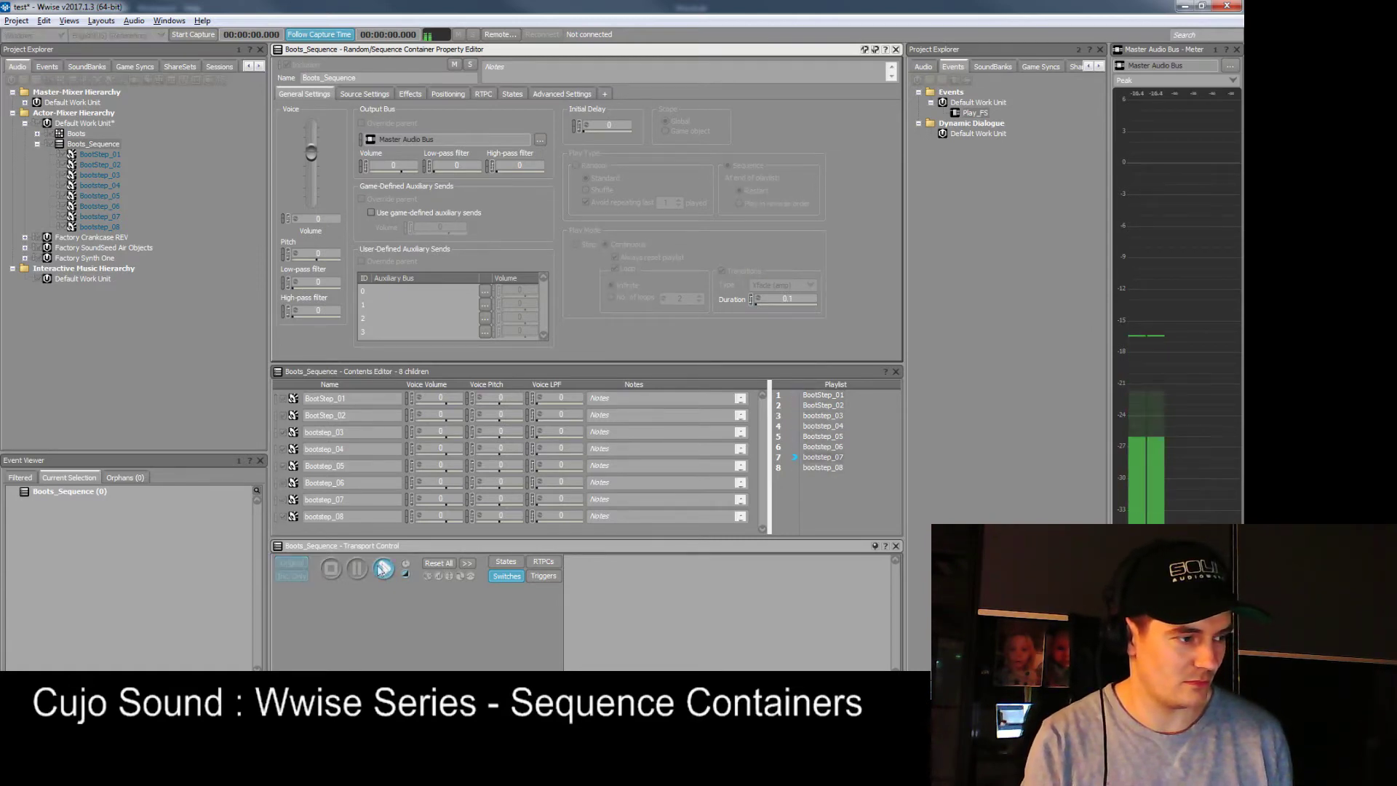
click(333, 569)
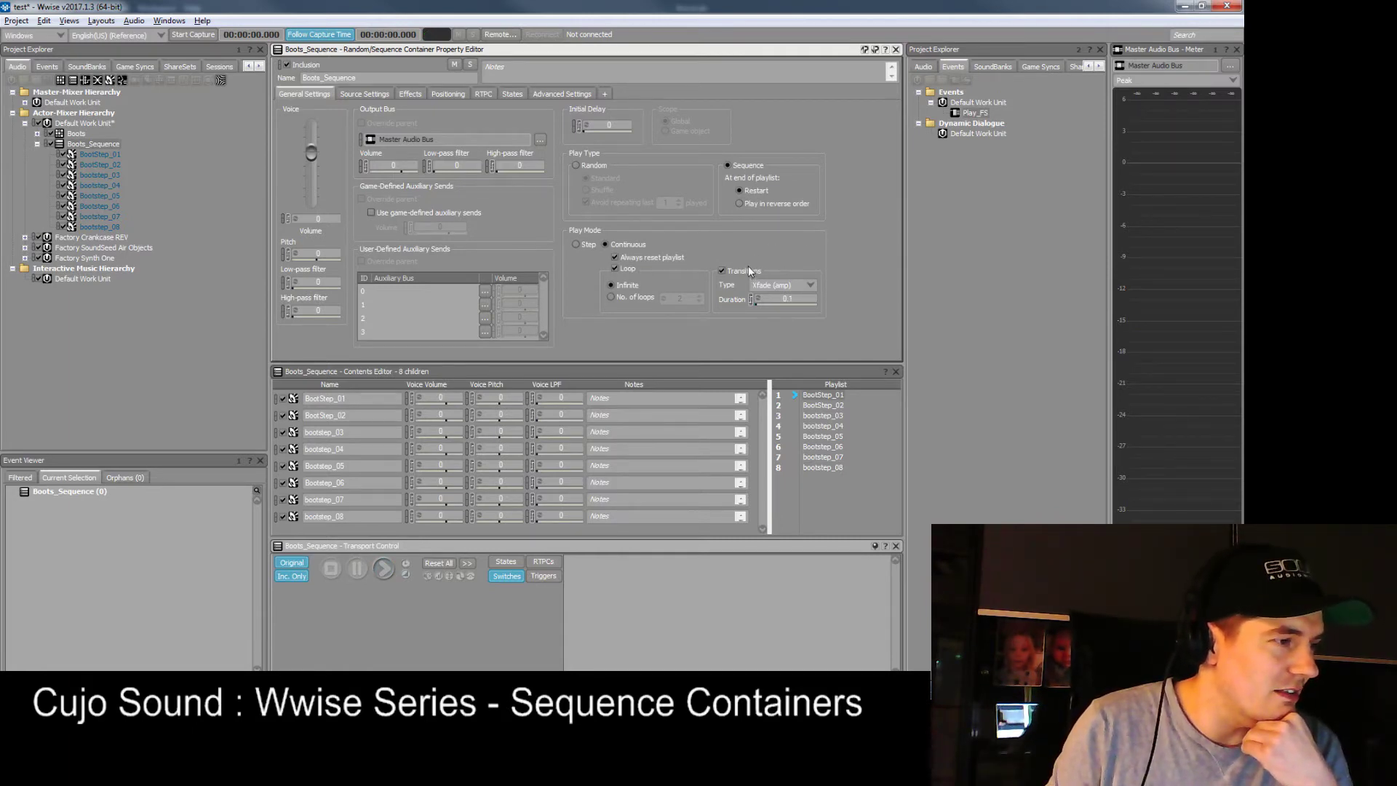
Step: Turn off Always reset playlist and toggle Transitions off and back on
click(672, 258)
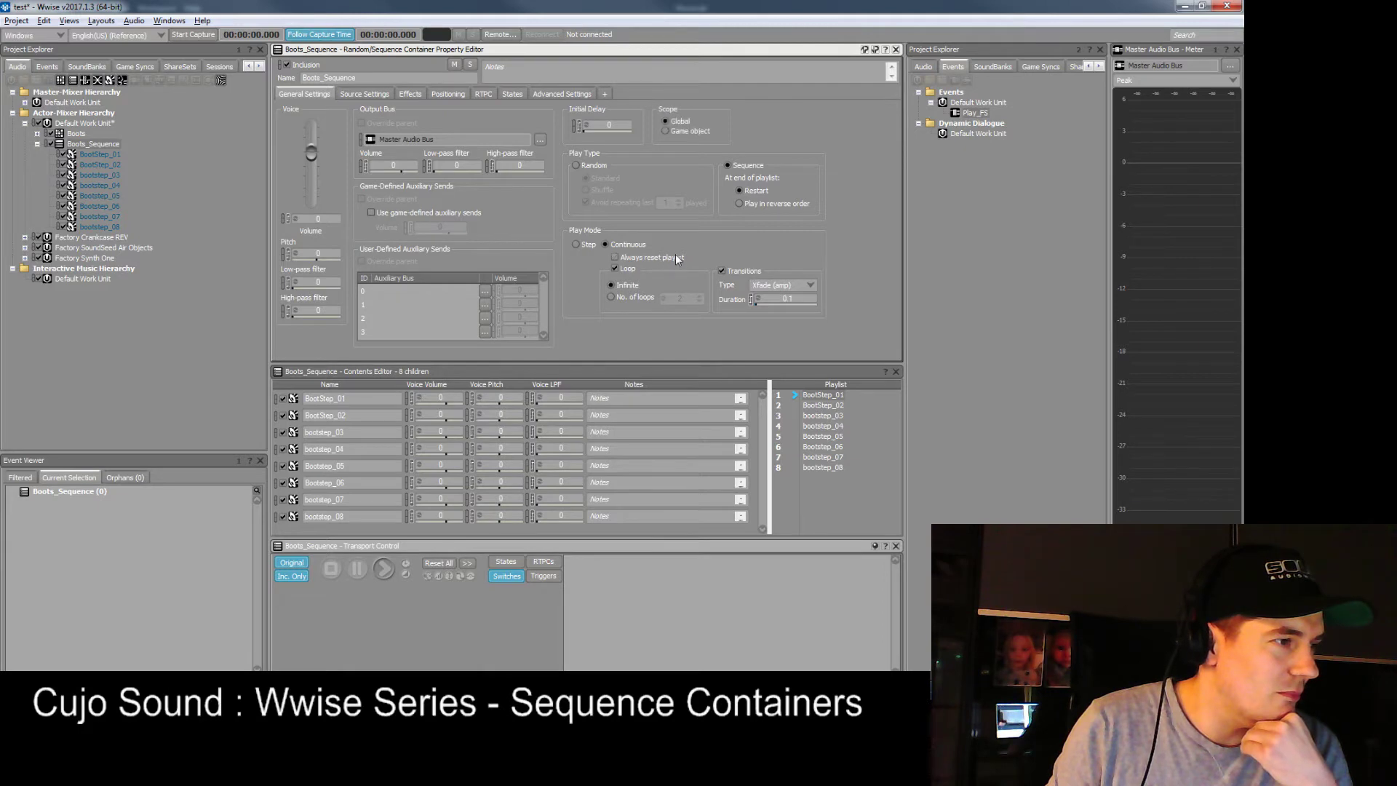
click(757, 272)
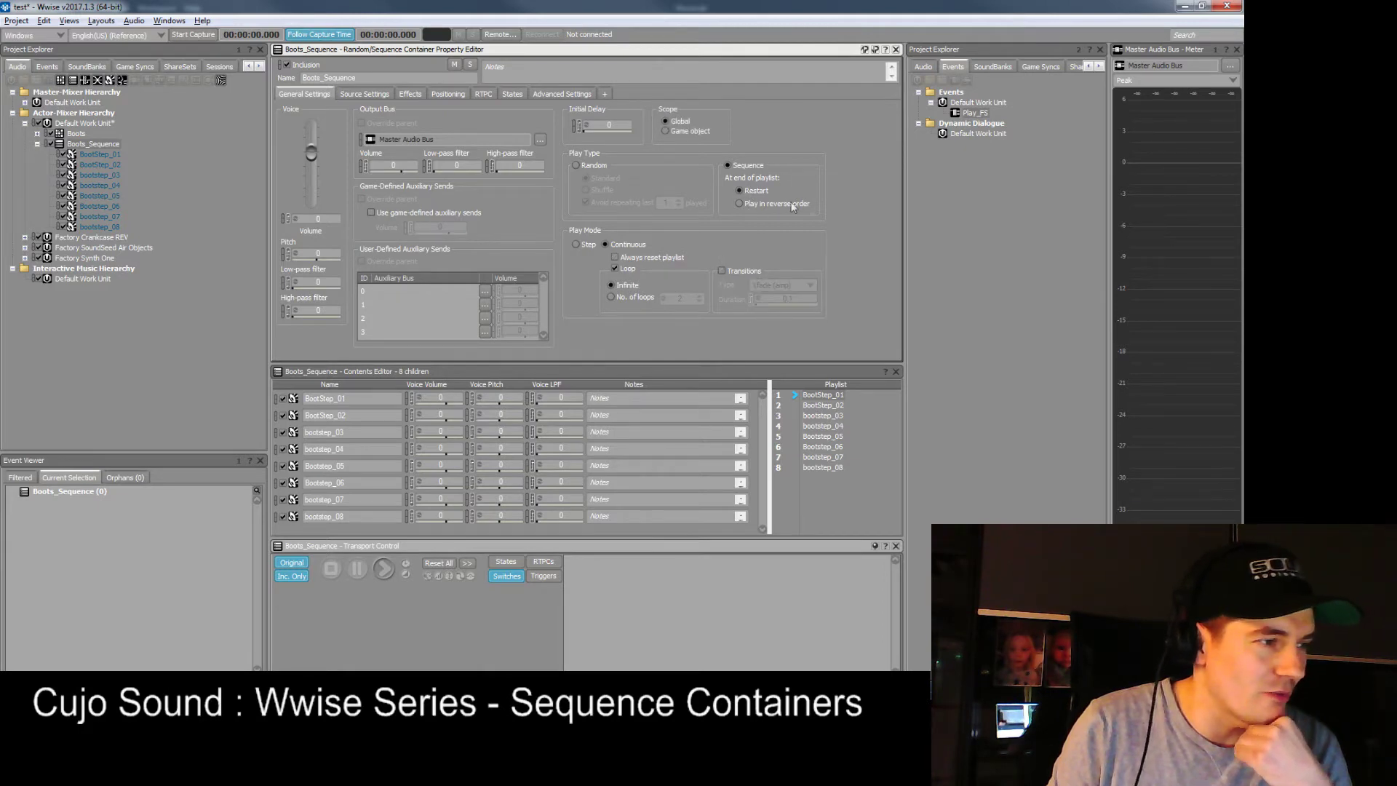
click(741, 269)
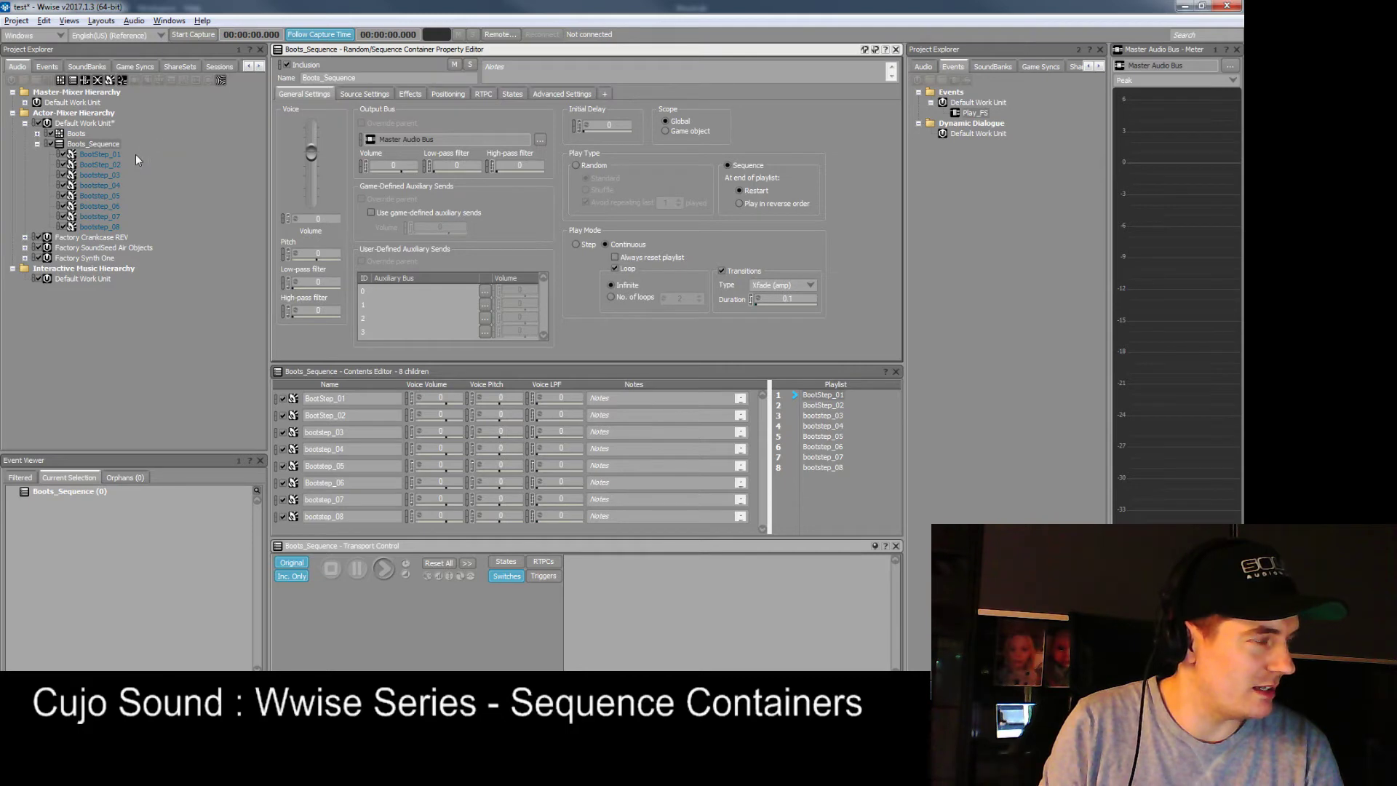
Step: Create a random container named LeftBoot inside Boots_Sequence
right_click(98, 144)
mouse_move(218, 153)
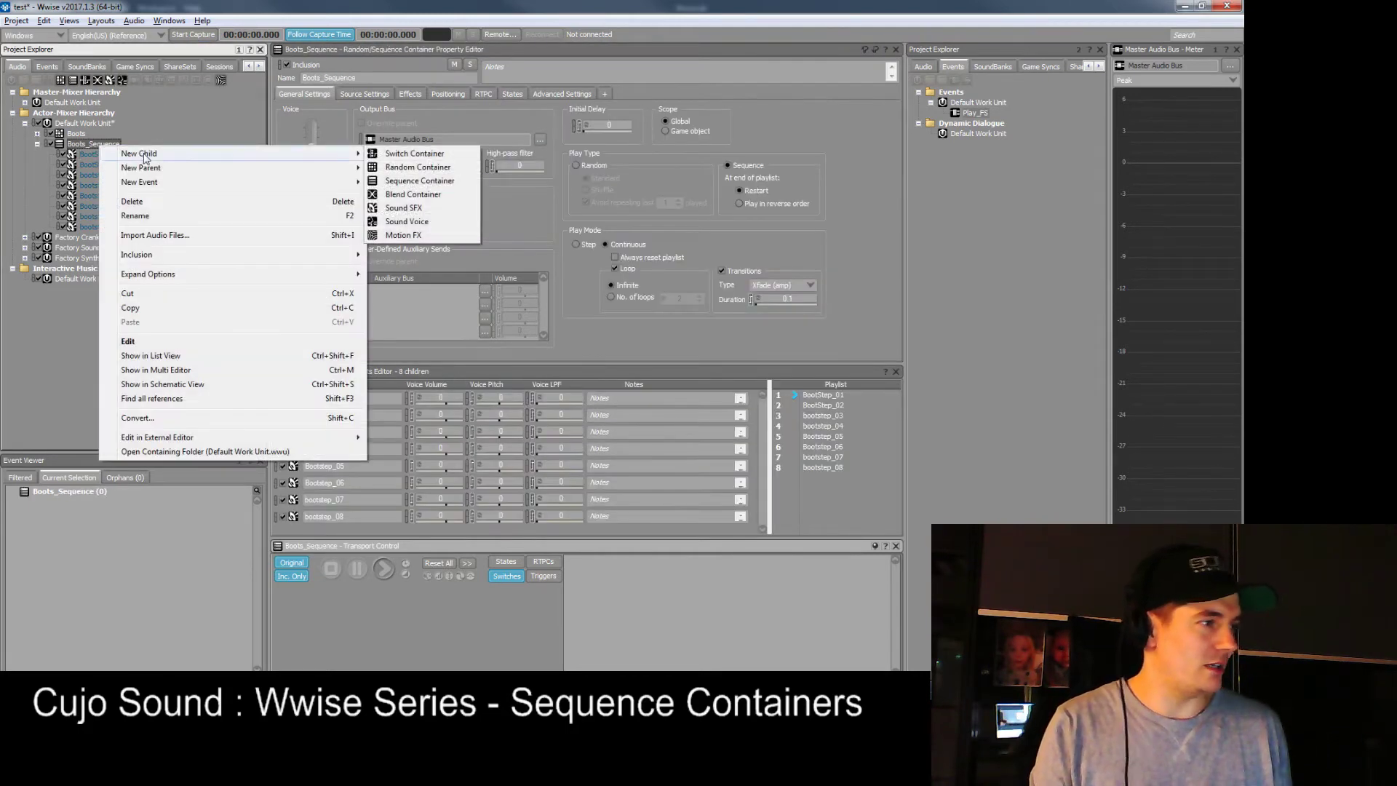
click(417, 167)
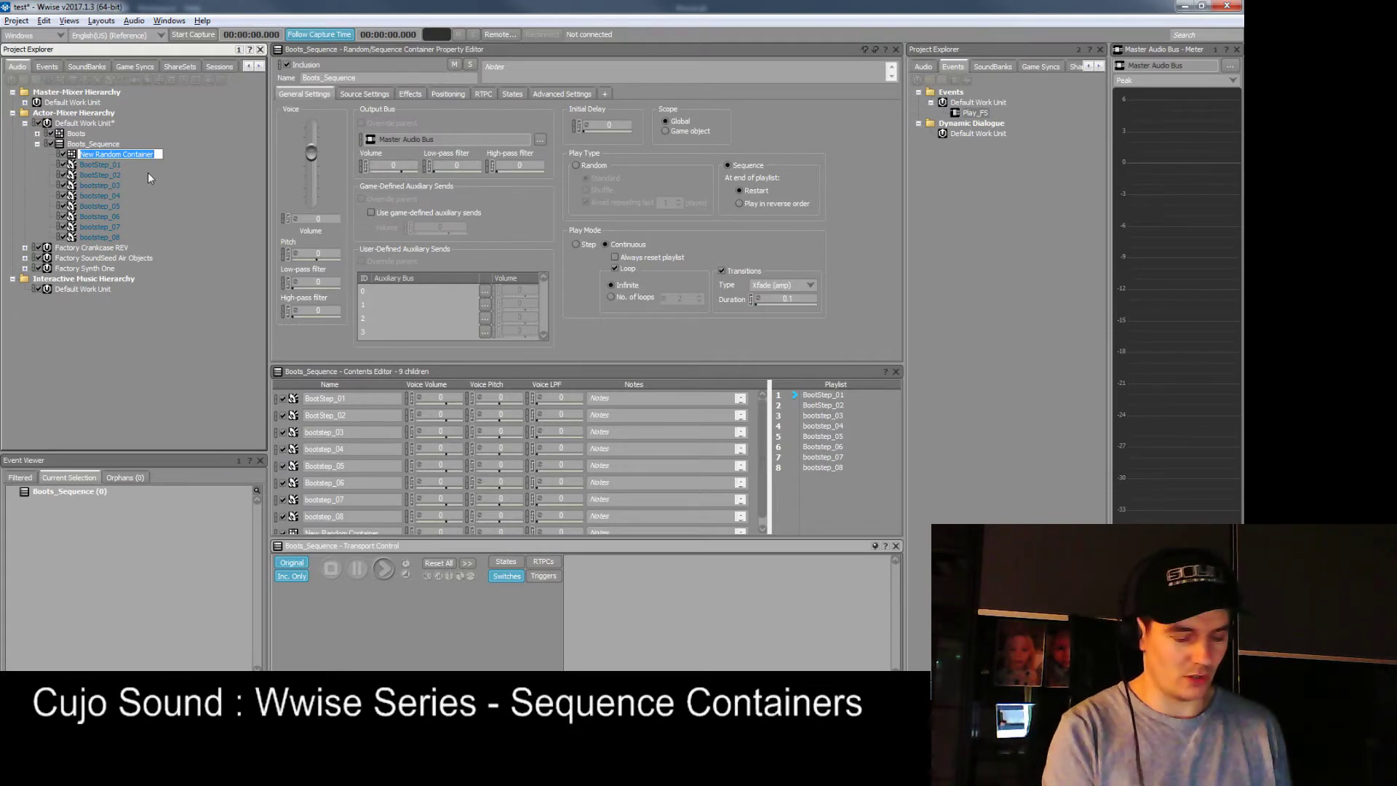
text(LeftBoot)
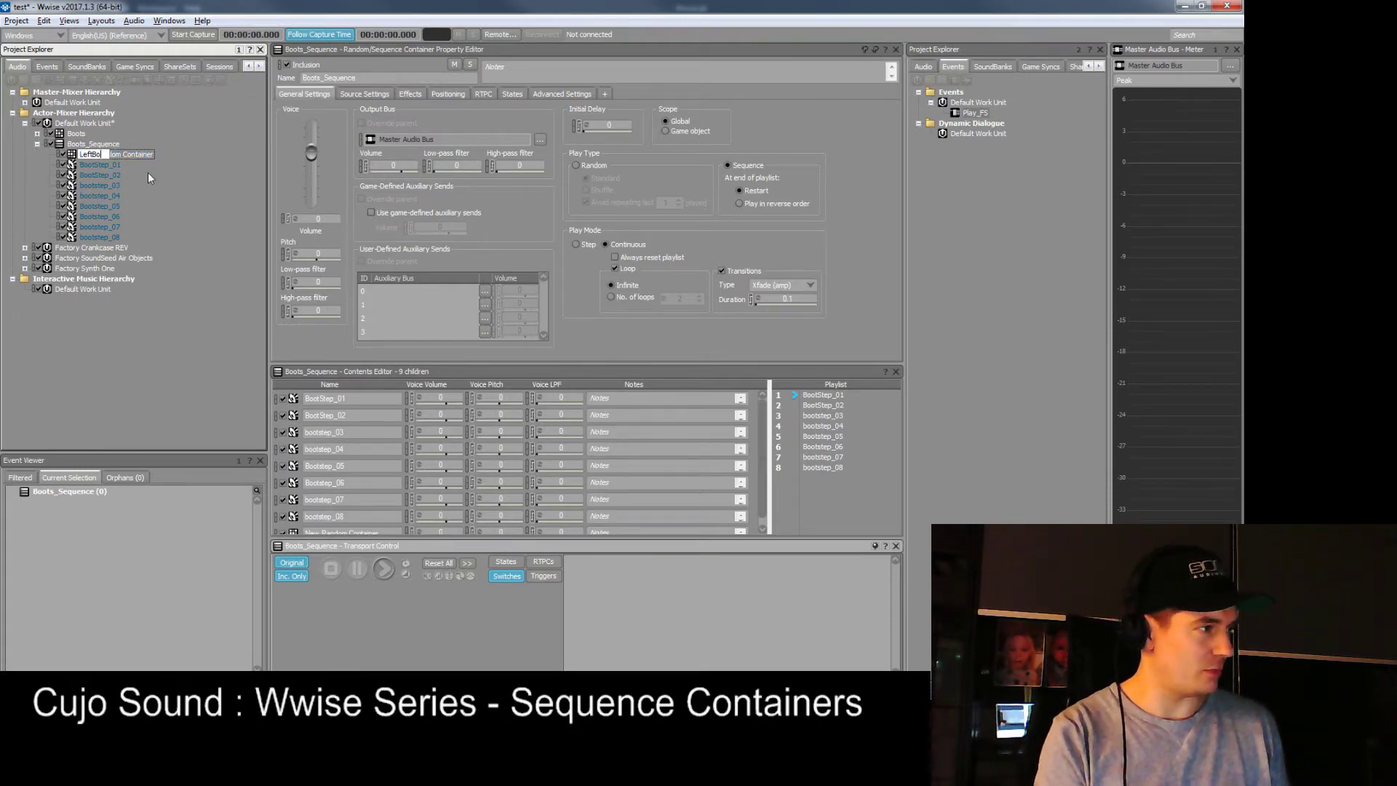
key(Return)
Step: Create a second random container named RightBoot inside Boots_Sequence
right_click(83, 147)
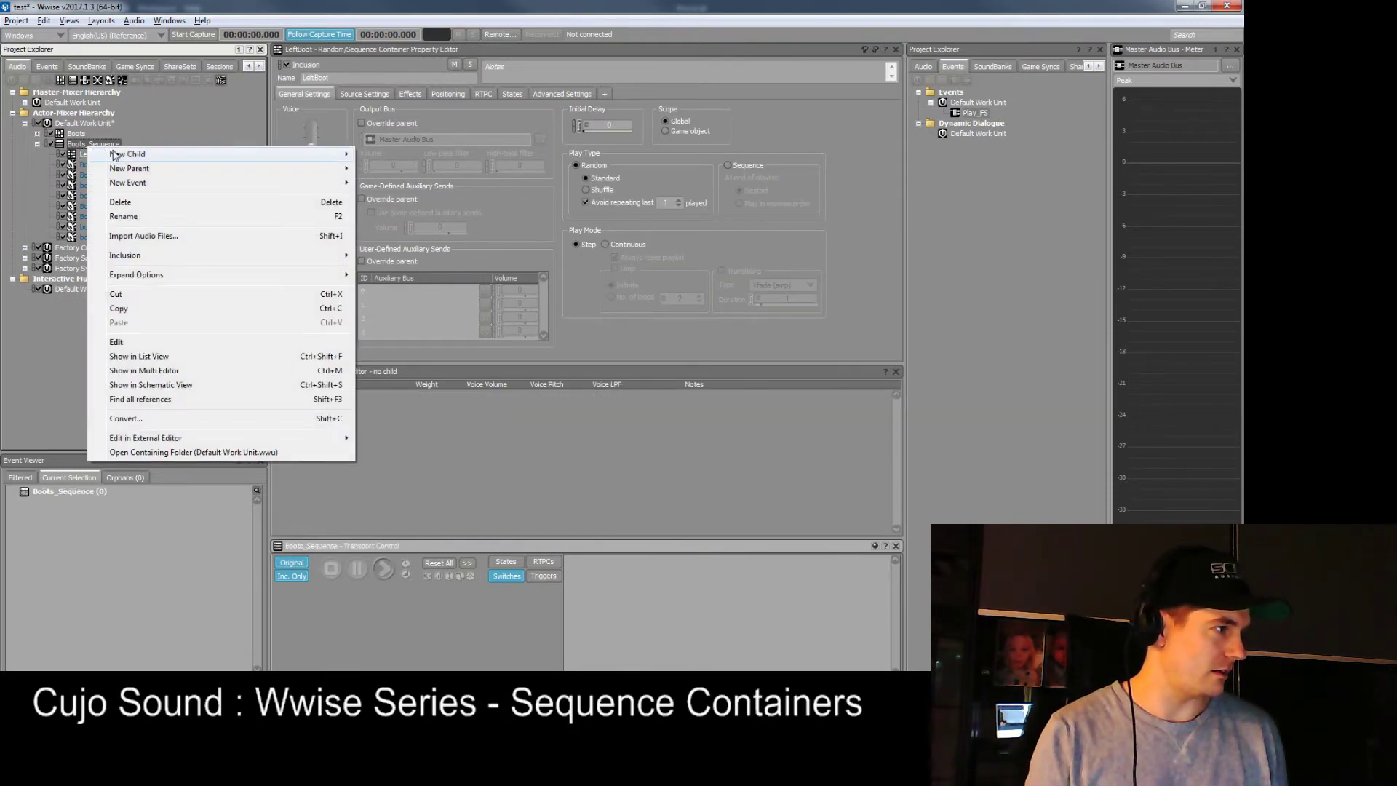
mouse_move(116, 149)
click(416, 165)
text(RightBoot)
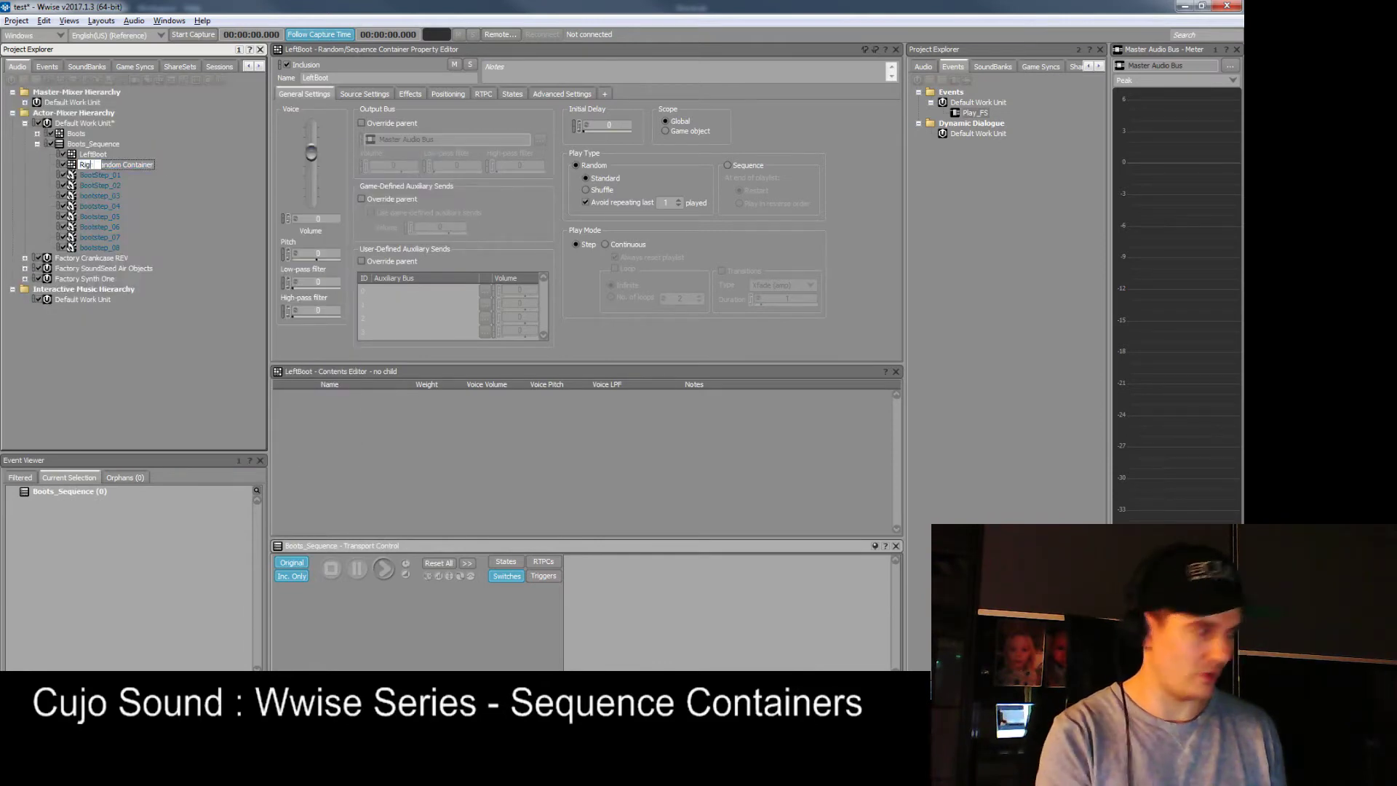
key(Return)
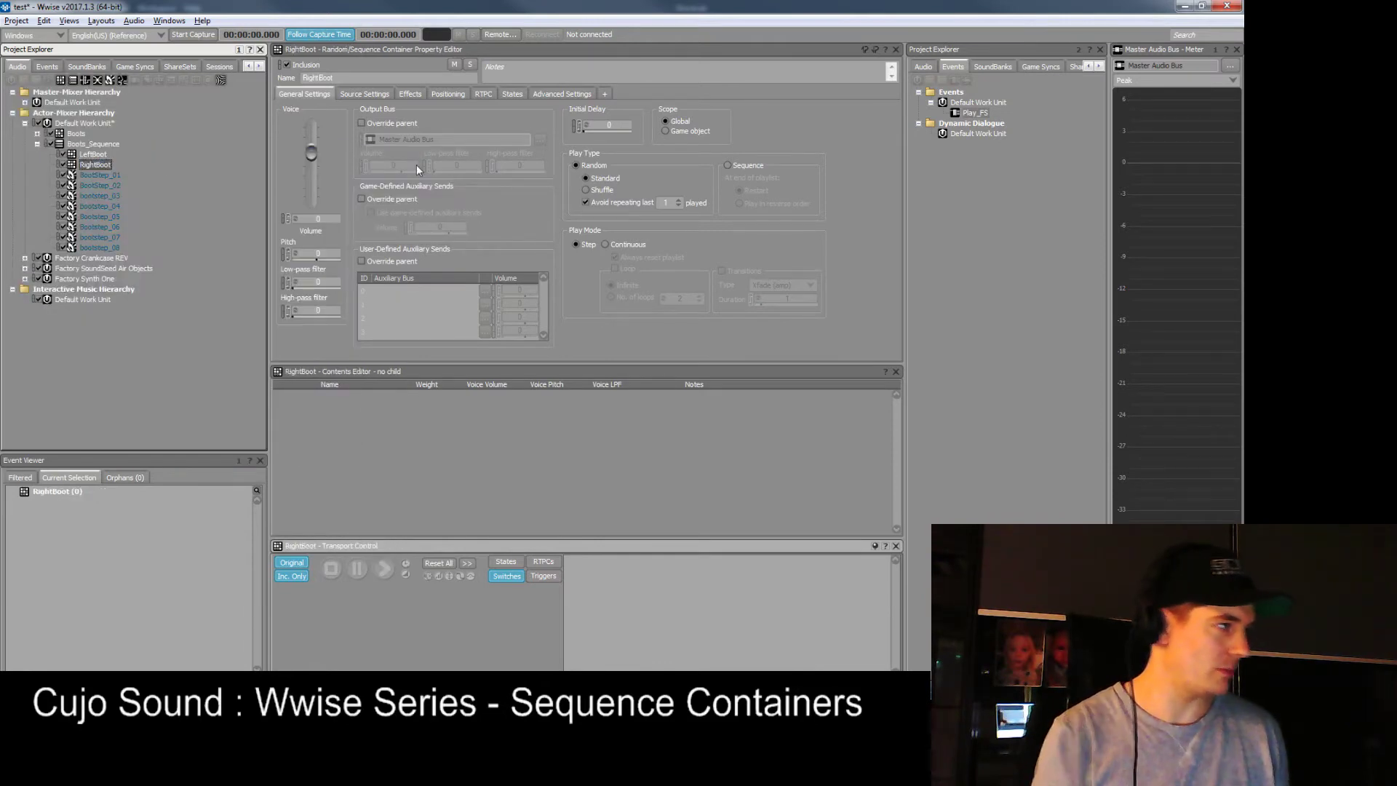
Step: Move BootStep_01 through BootStep_04 into LeftBoot
click(106, 175)
shift+click(108, 204)
drag(106, 177, 105, 156)
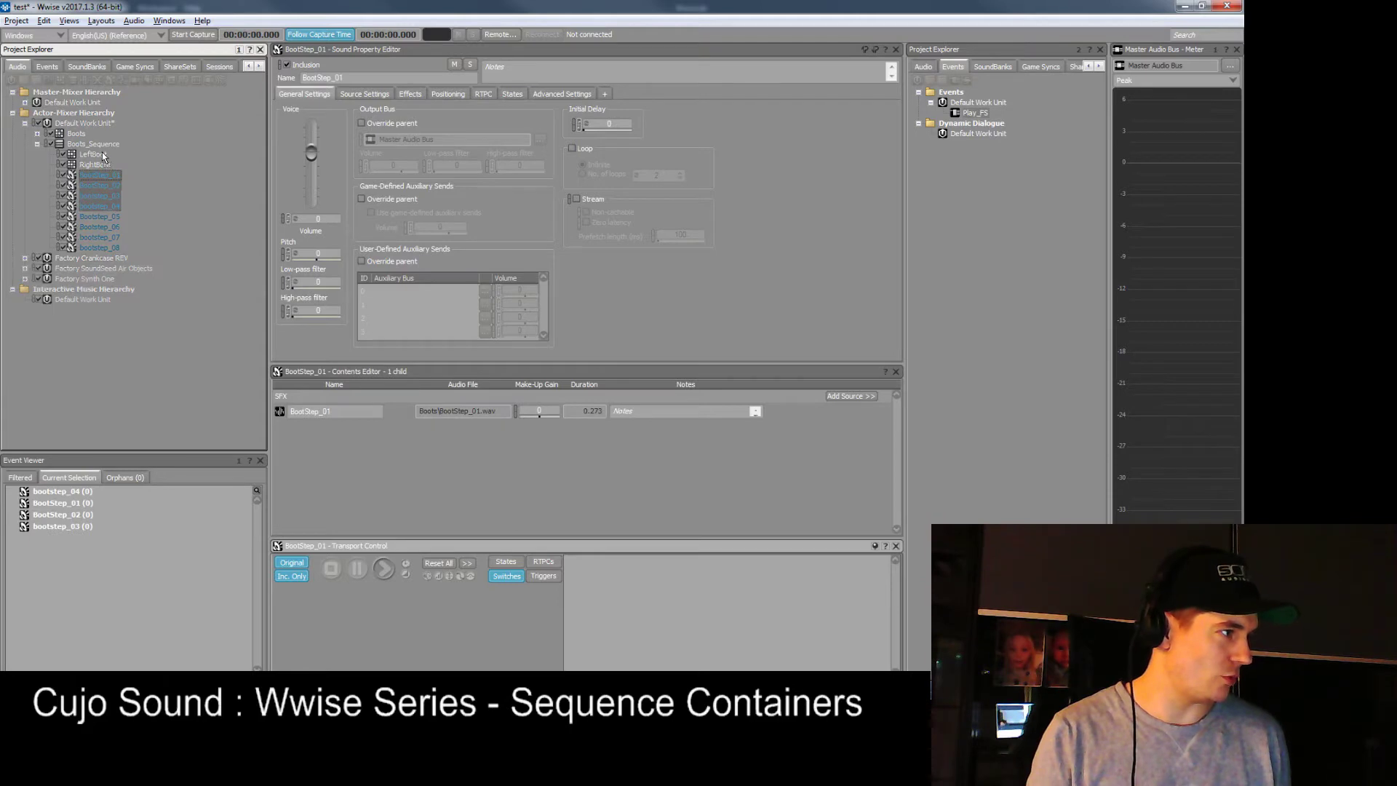
Step: Move Bootstep_05 through Bootstep_08 into RightBoot, then review Boots_Sequence and LeftBoot
click(116, 176)
shift+click(117, 206)
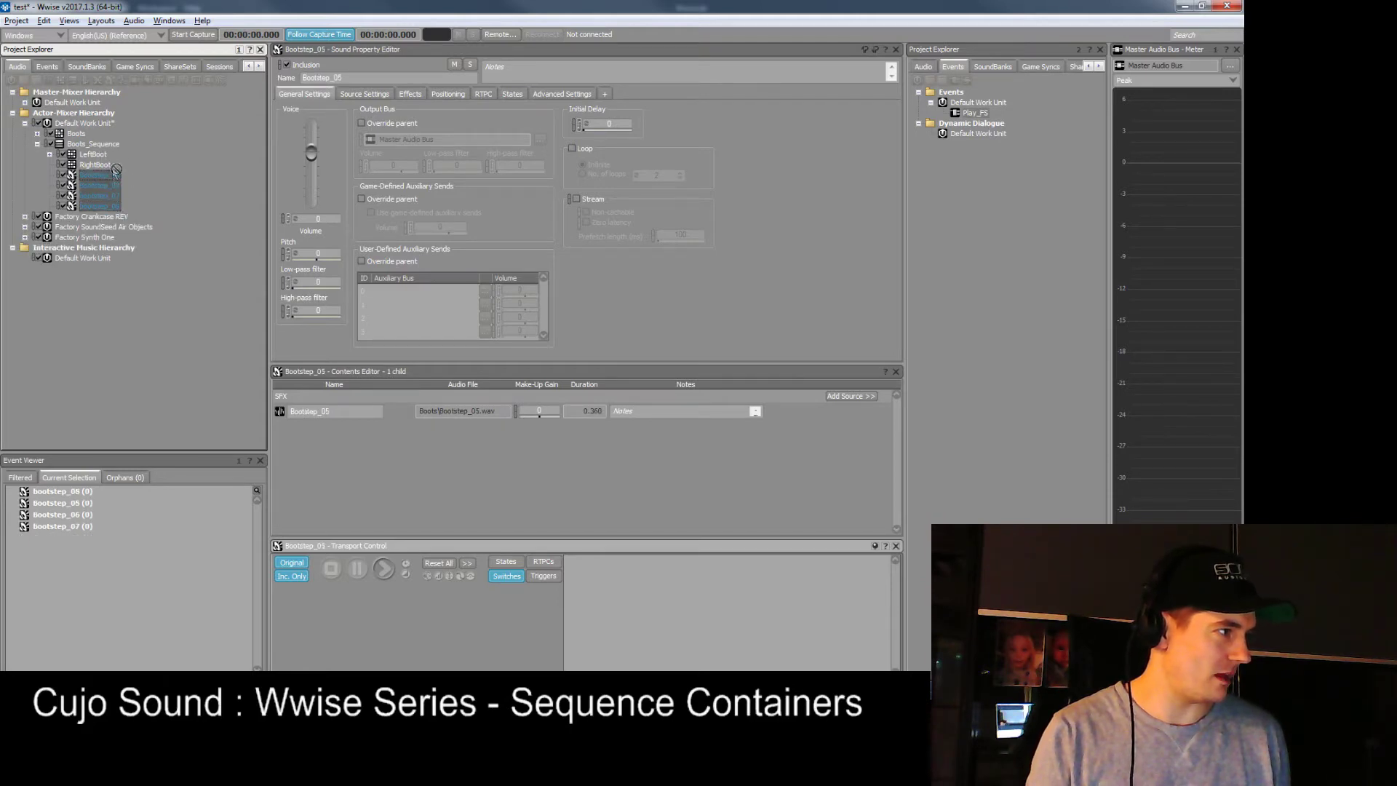
drag(117, 169, 104, 166)
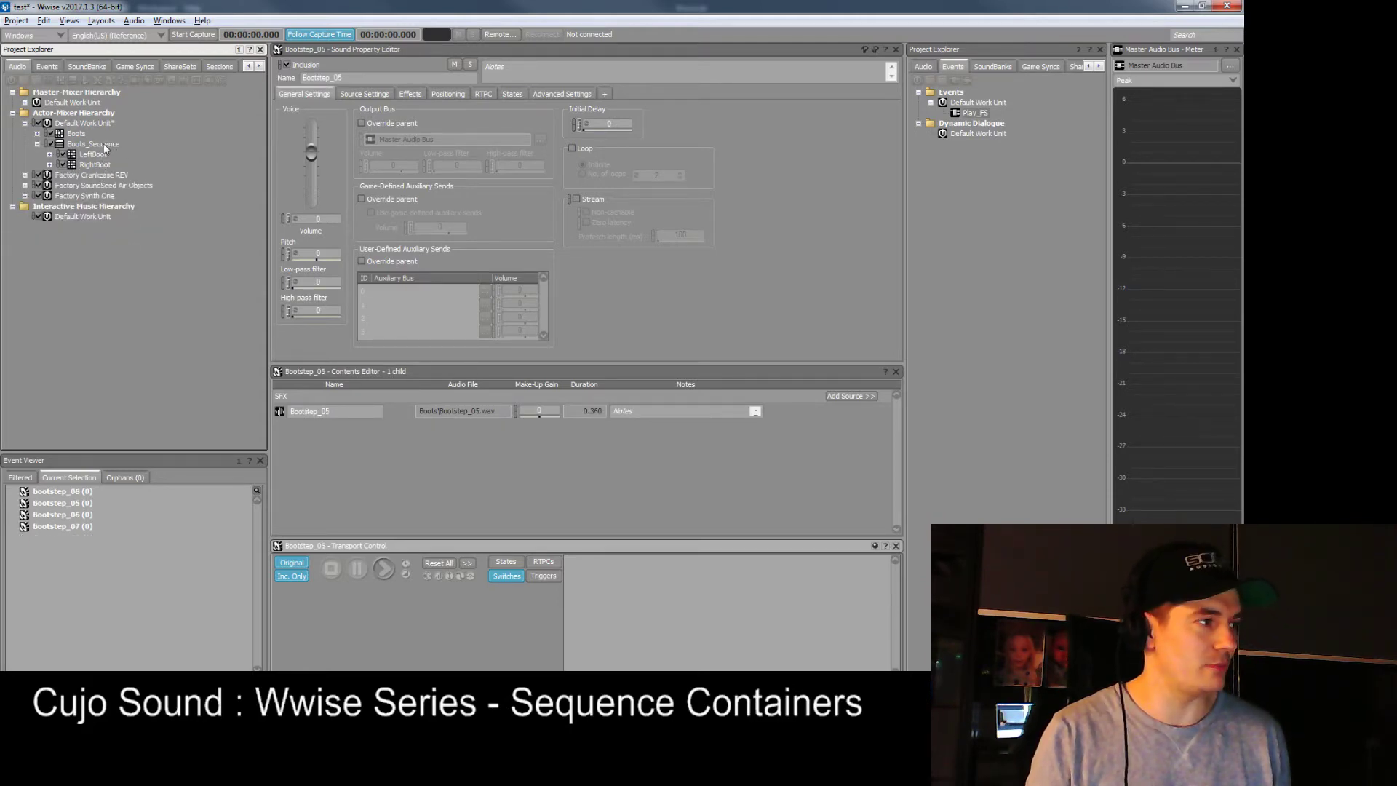
click(105, 147)
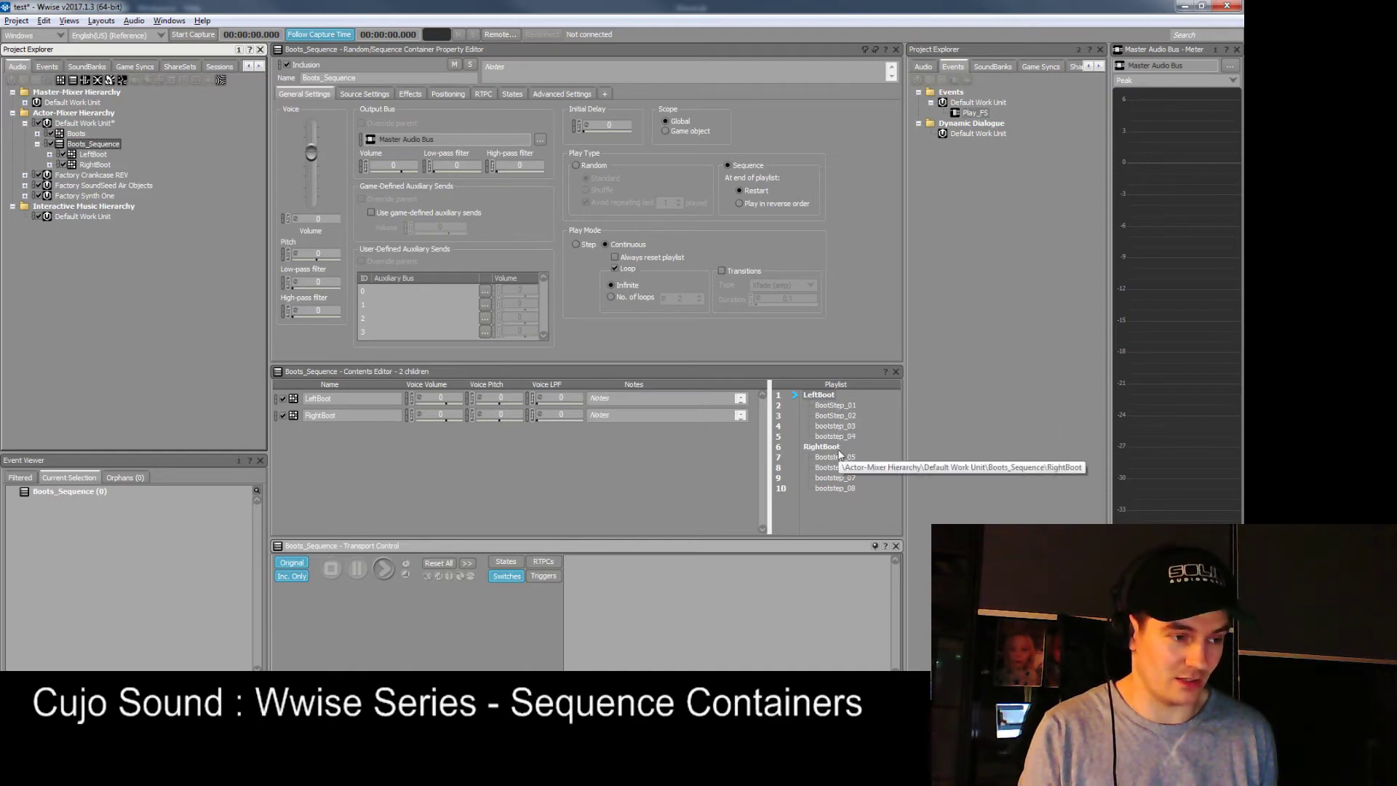
click(94, 154)
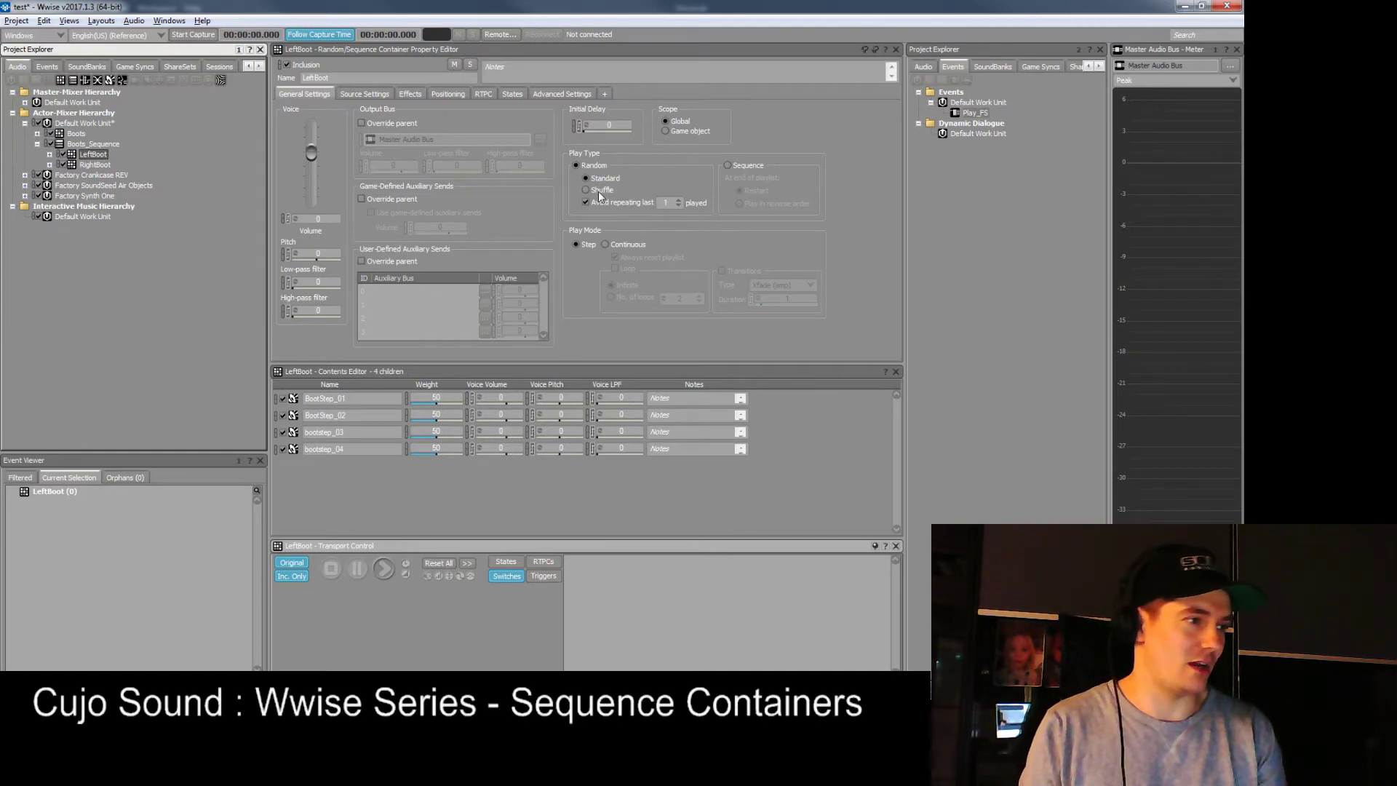
Step: Adjust LeftBoot's repeat avoidance and enable its voice pitch randomizer
click(675, 202)
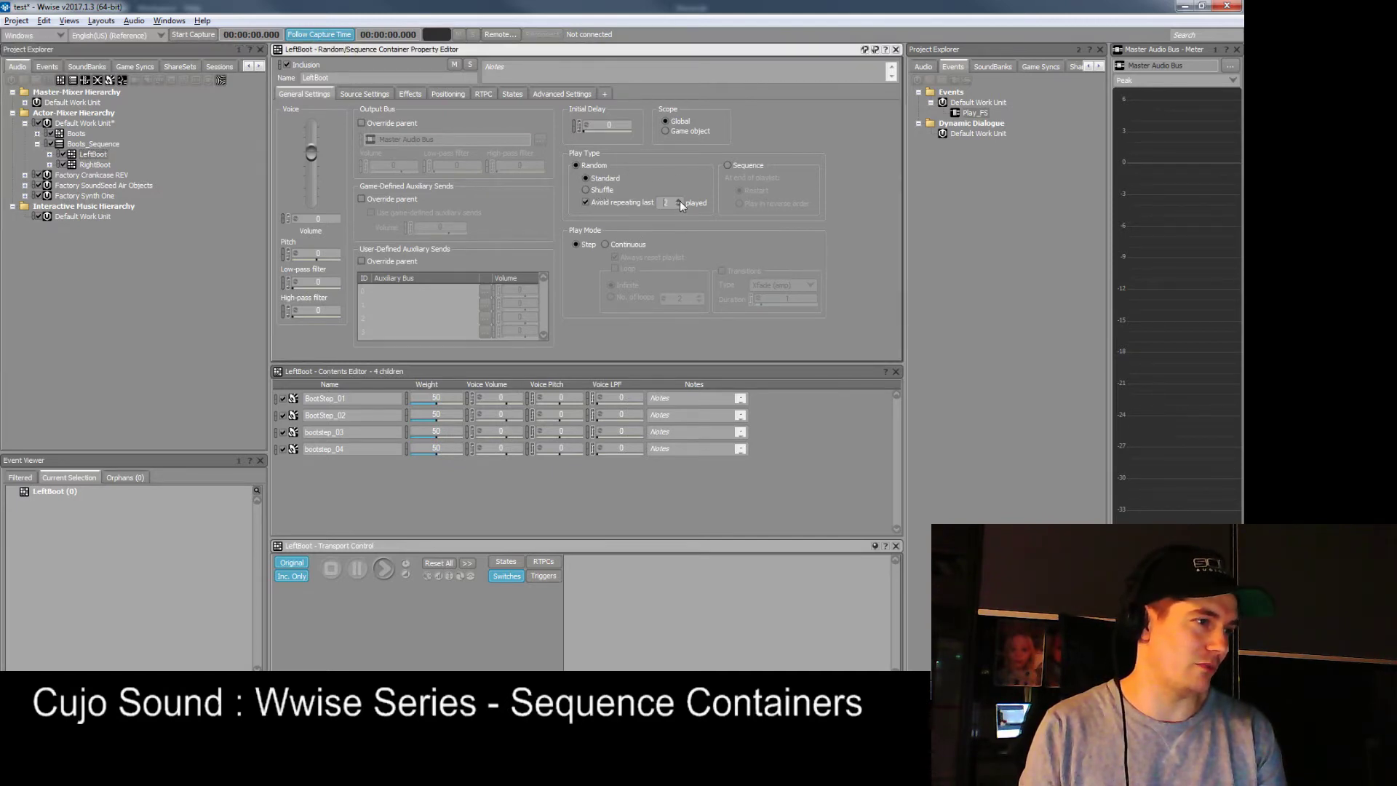
click(95, 164)
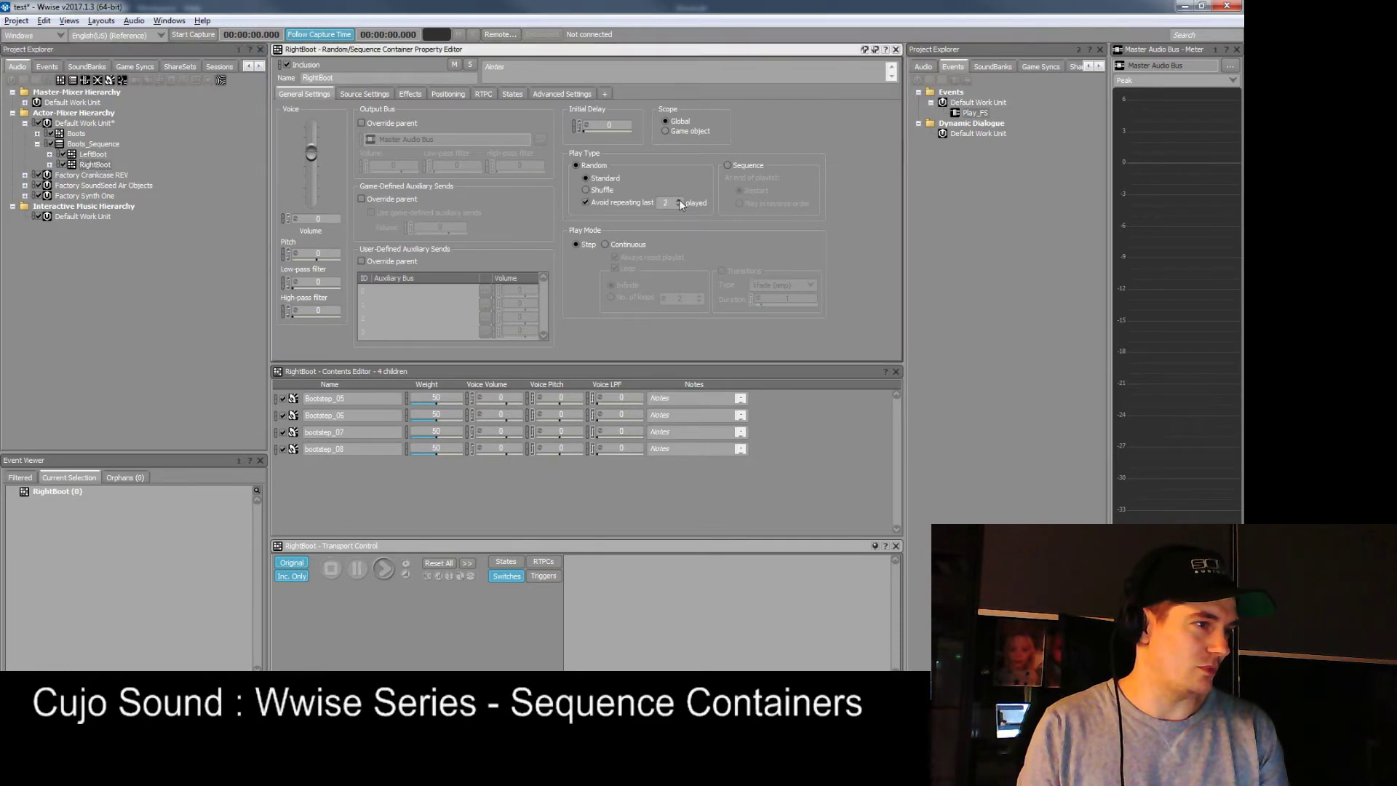
click(93, 154)
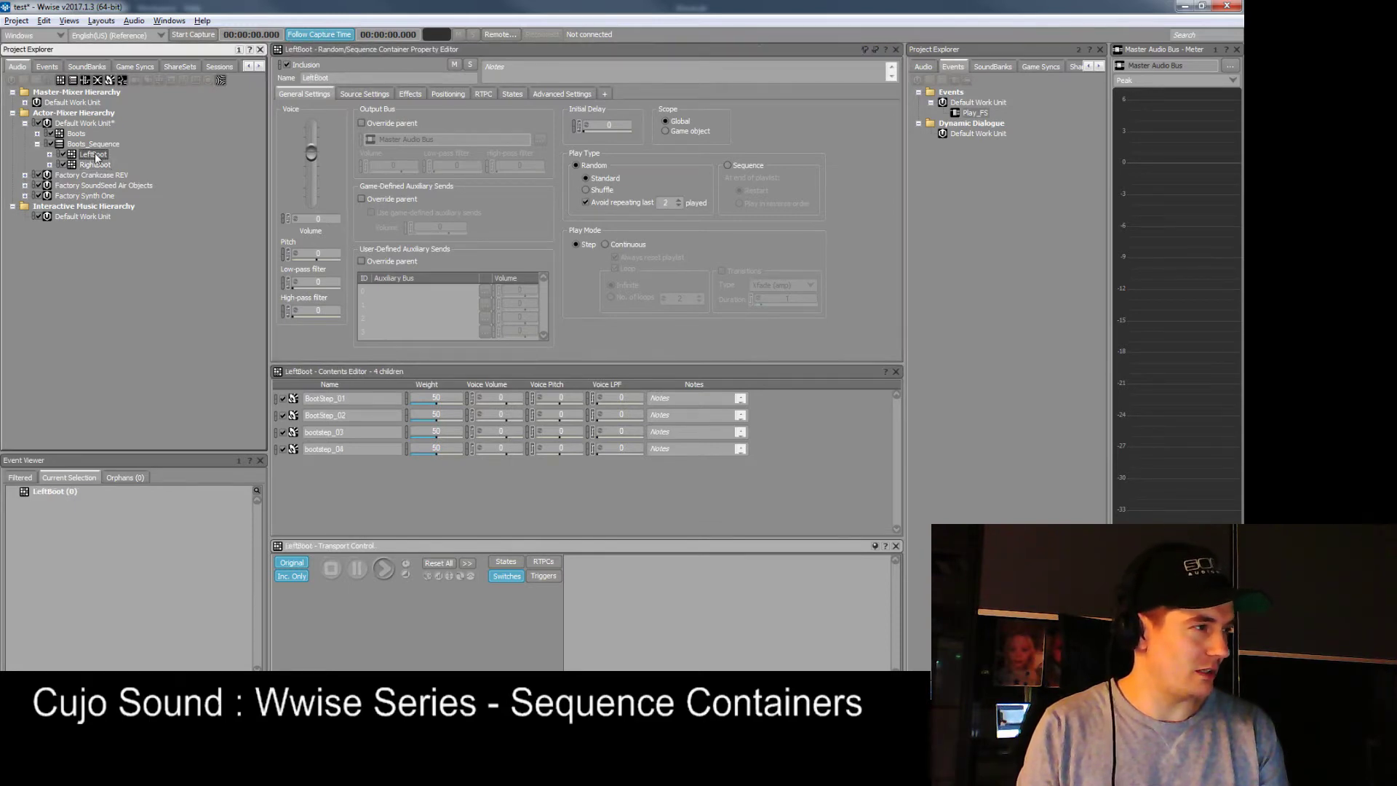
click(307, 252)
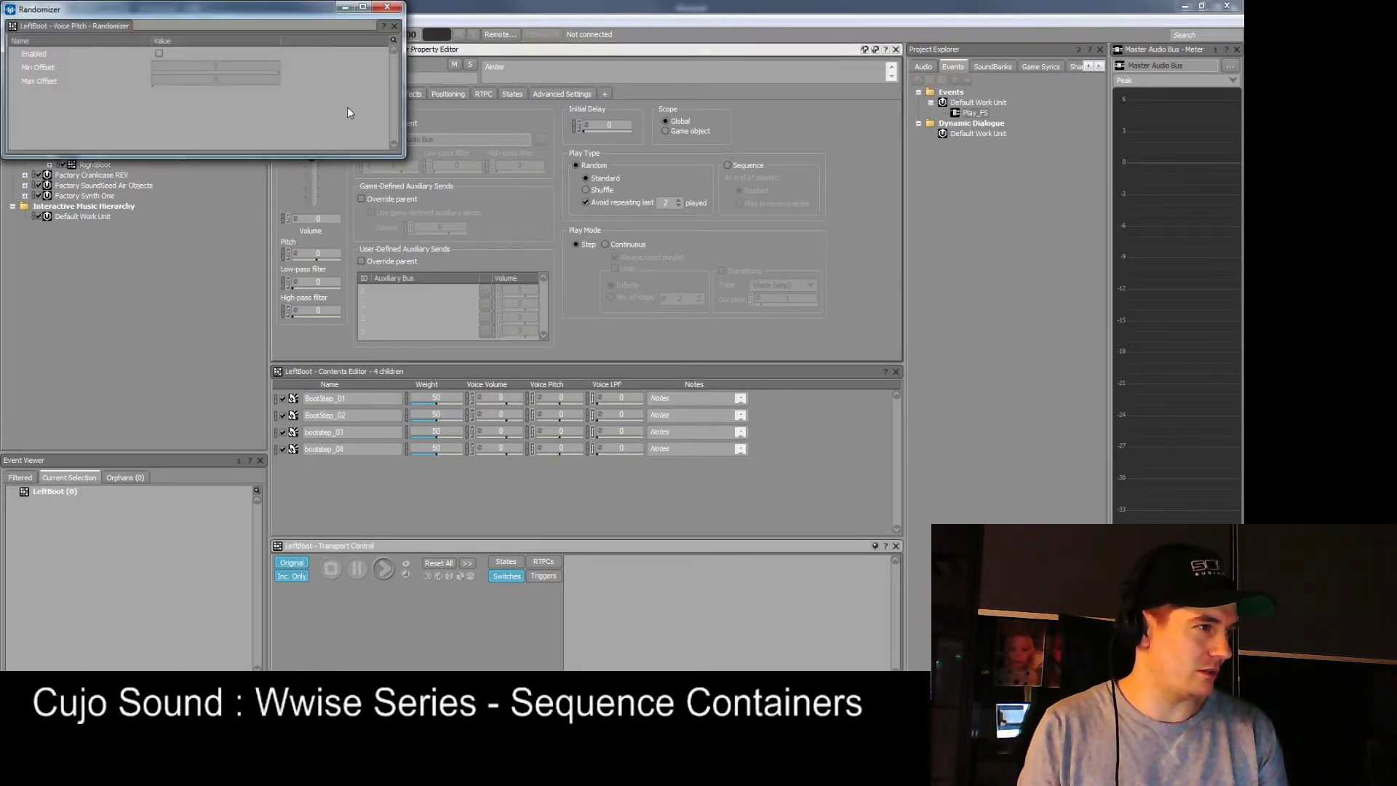
click(159, 53)
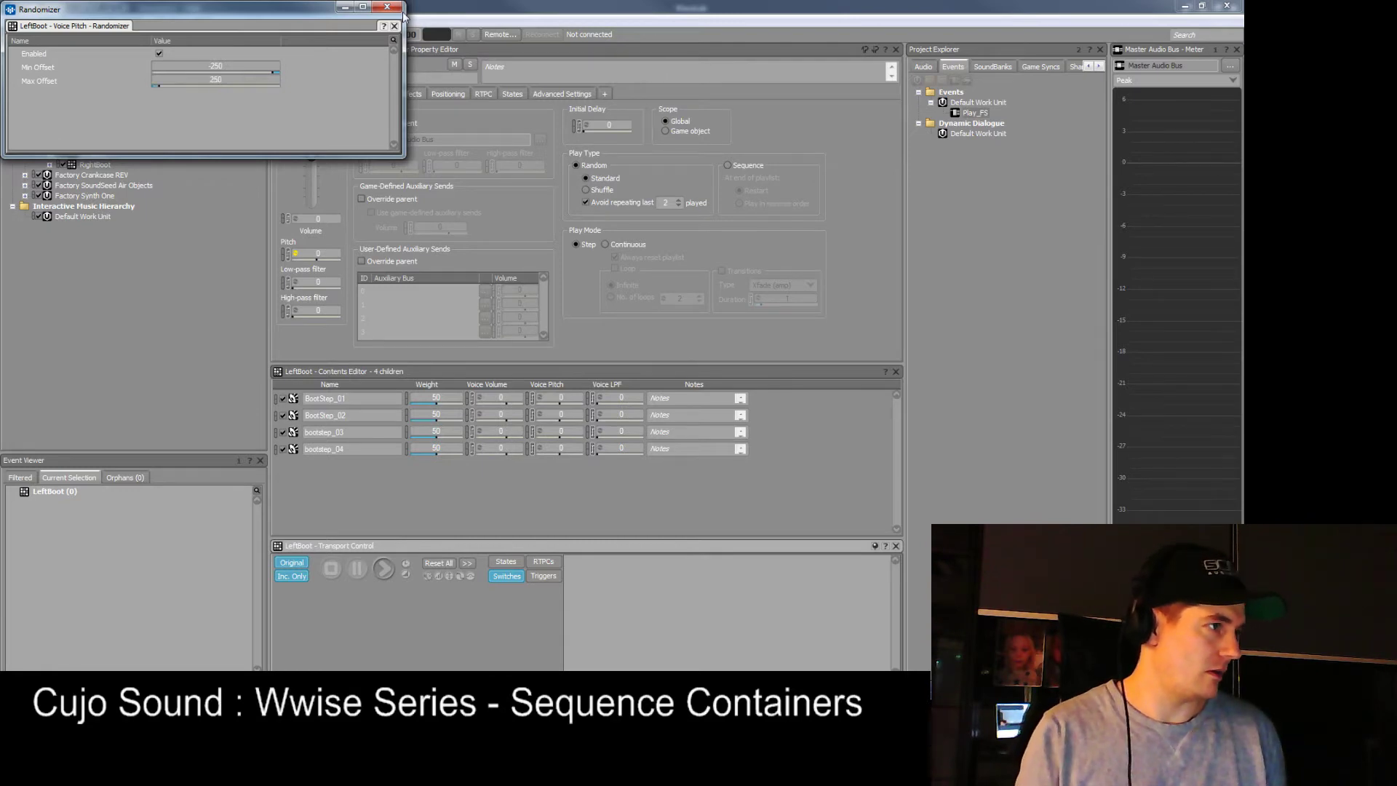
click(387, 6)
Step: Set RightBoot's pitch randomizer offsets to 300, then play Boots_Sequence
click(94, 164)
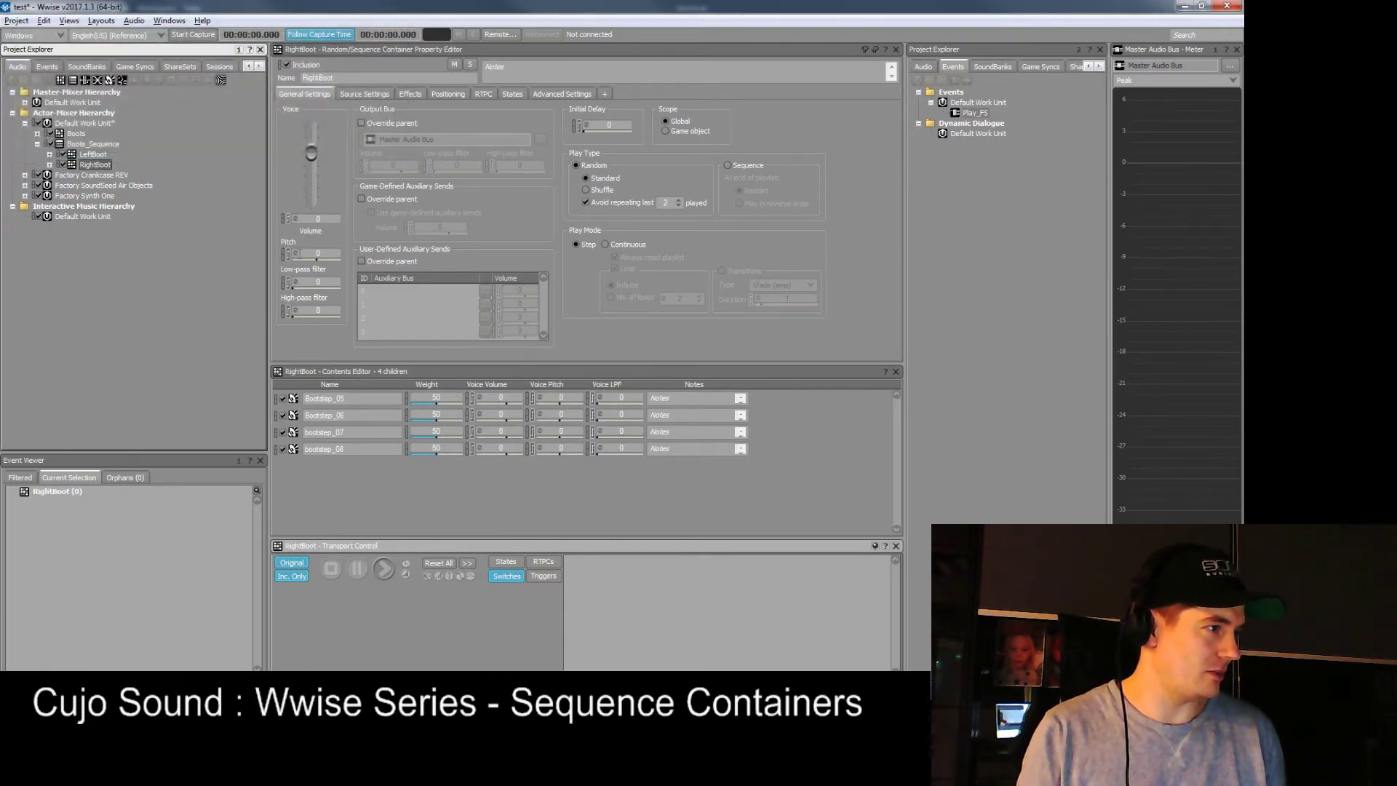
click(295, 254)
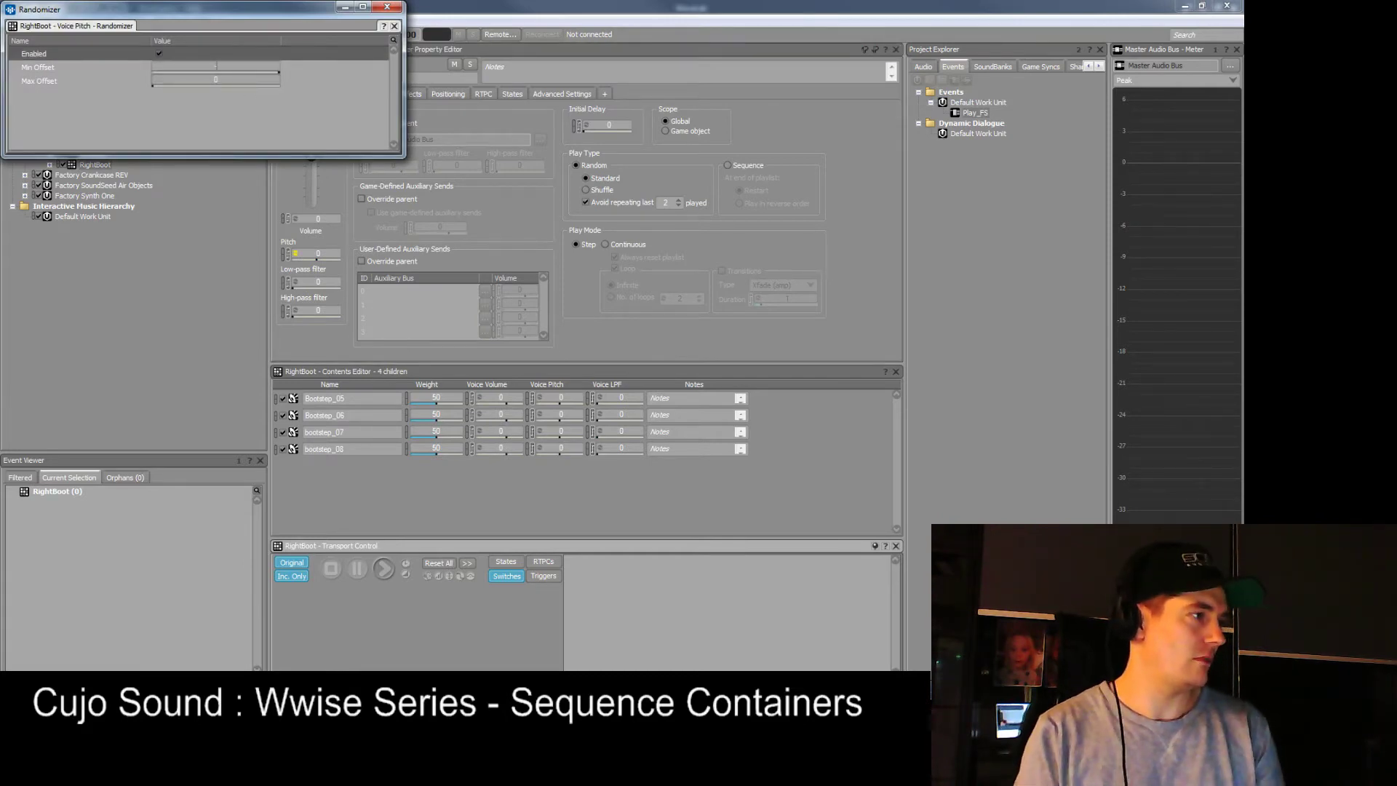
click(232, 79)
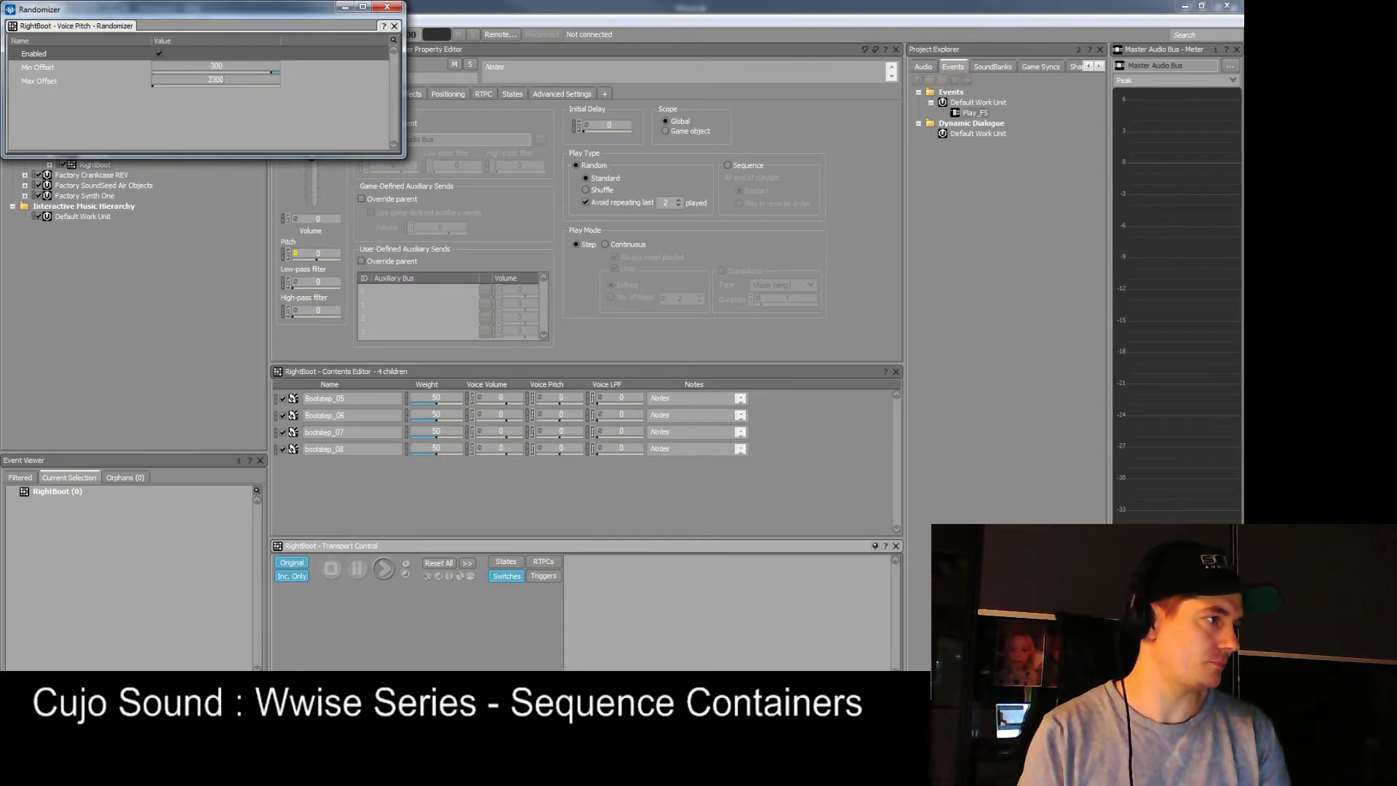
click(387, 6)
click(93, 143)
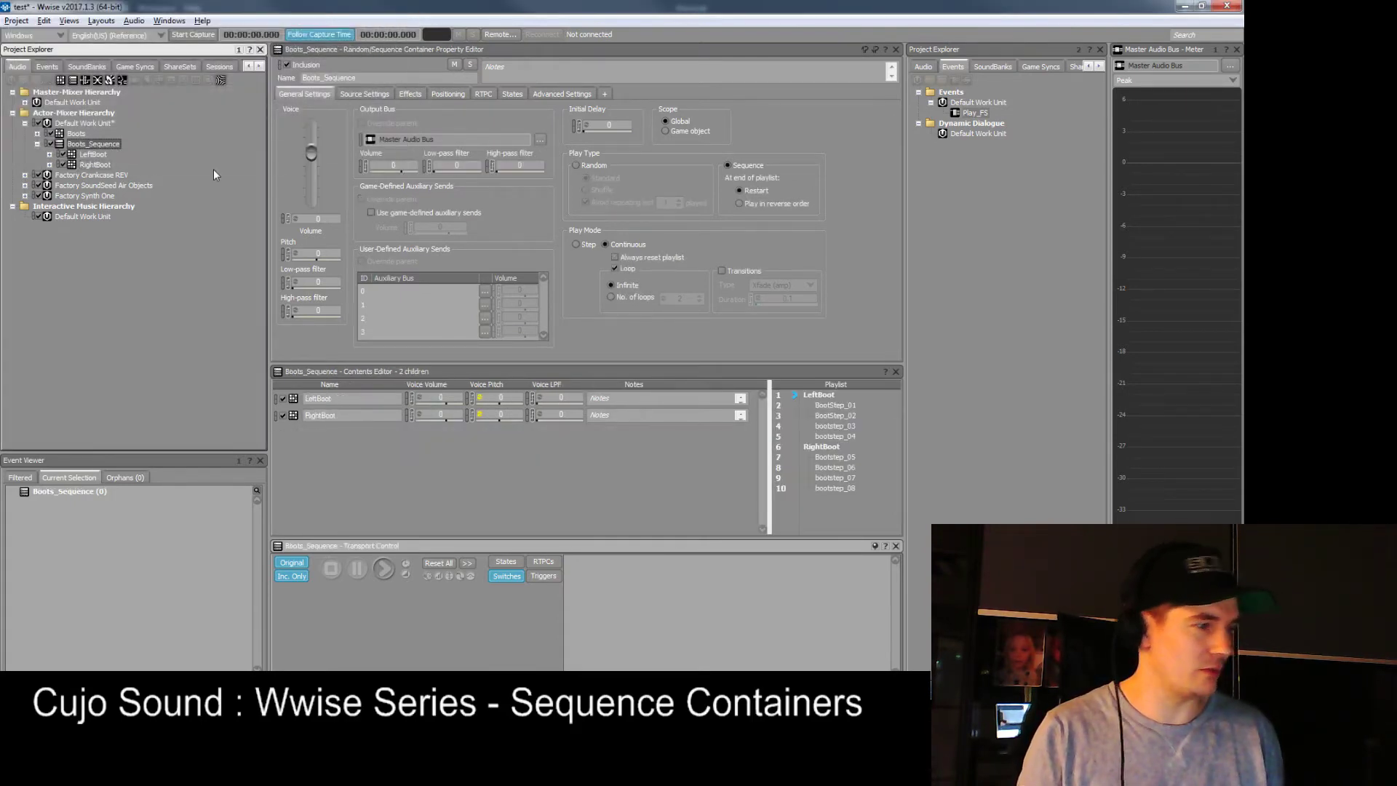
key(space)
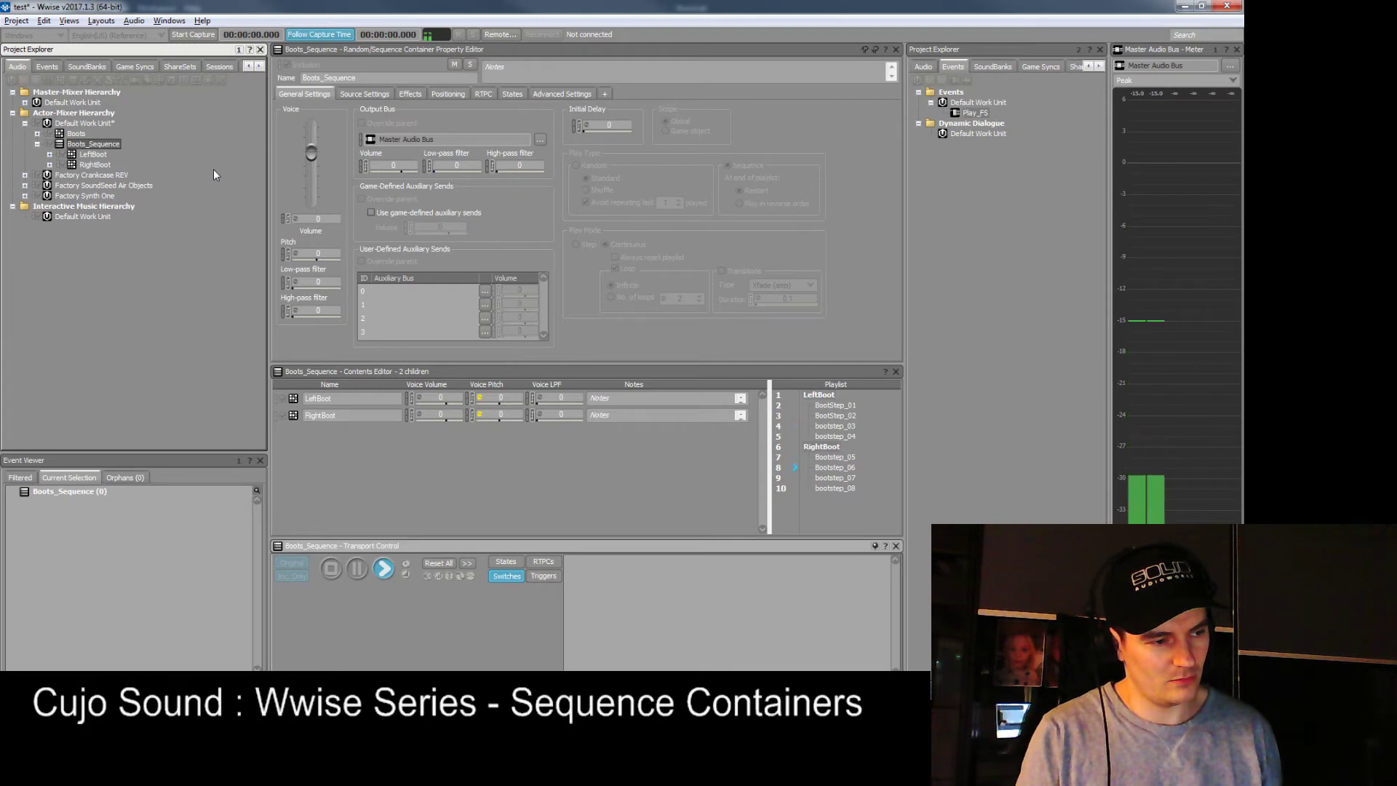
key(space)
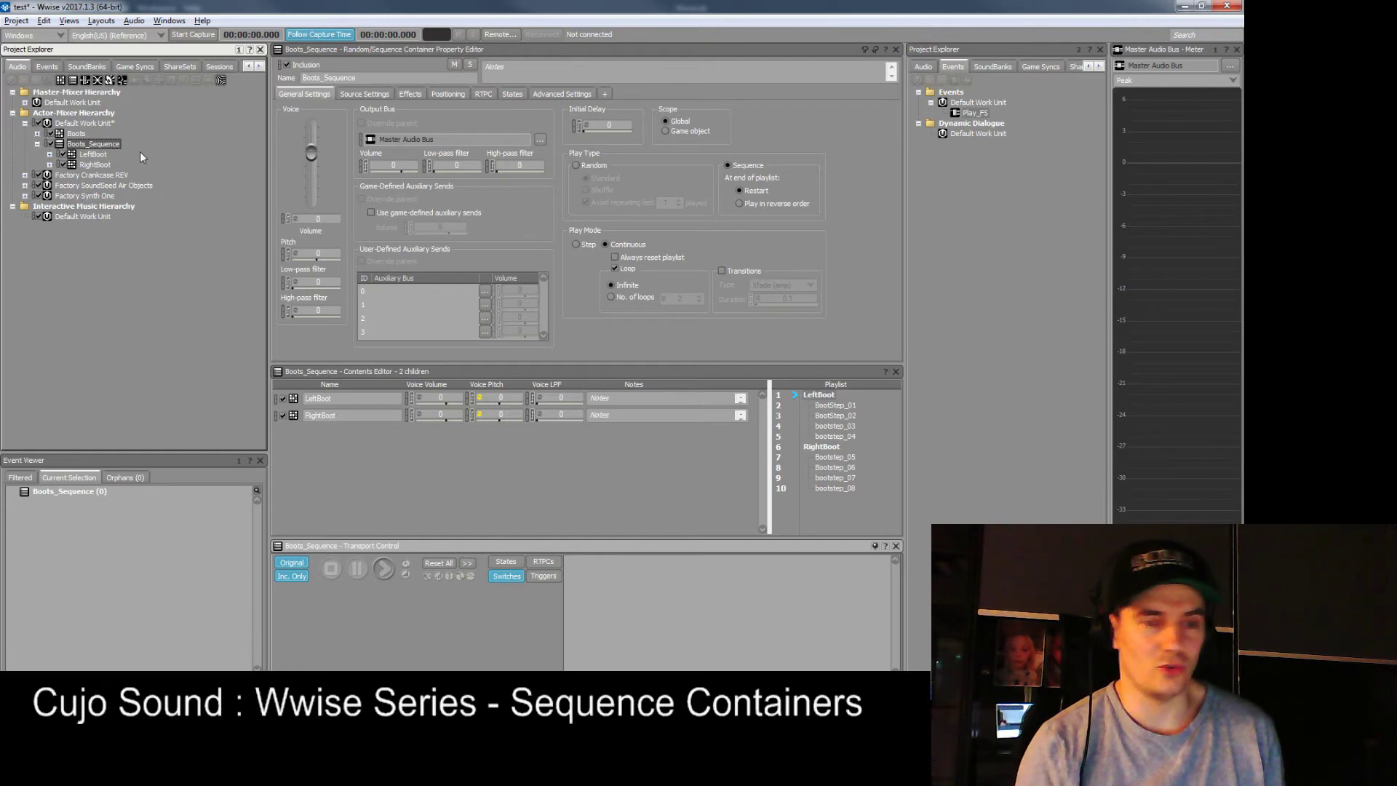
Step: Move all eight BootStep sounds from LeftBoot and RightBoot directly under Boots_Sequence
double_click(94, 155)
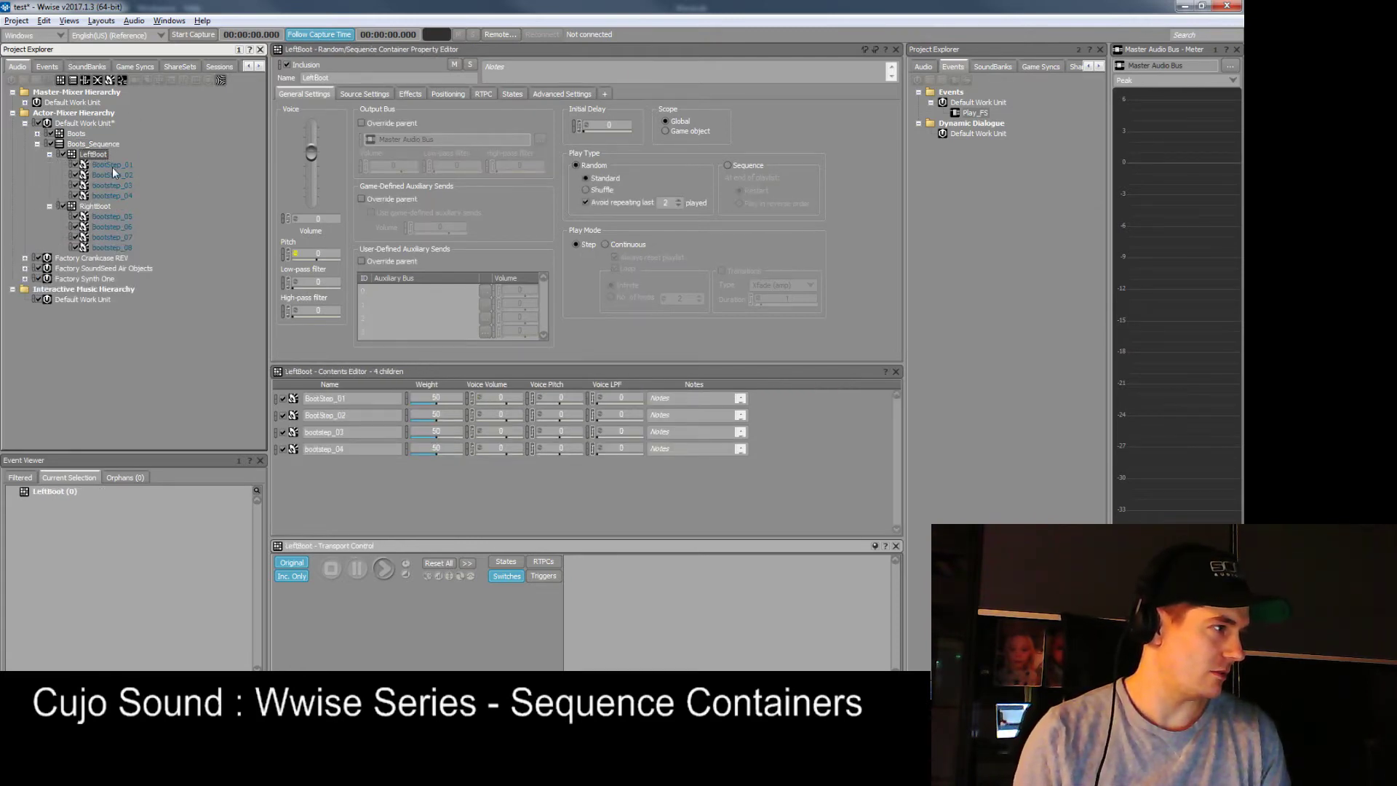
click(112, 167)
shift+click(125, 195)
ctrl+click(119, 216)
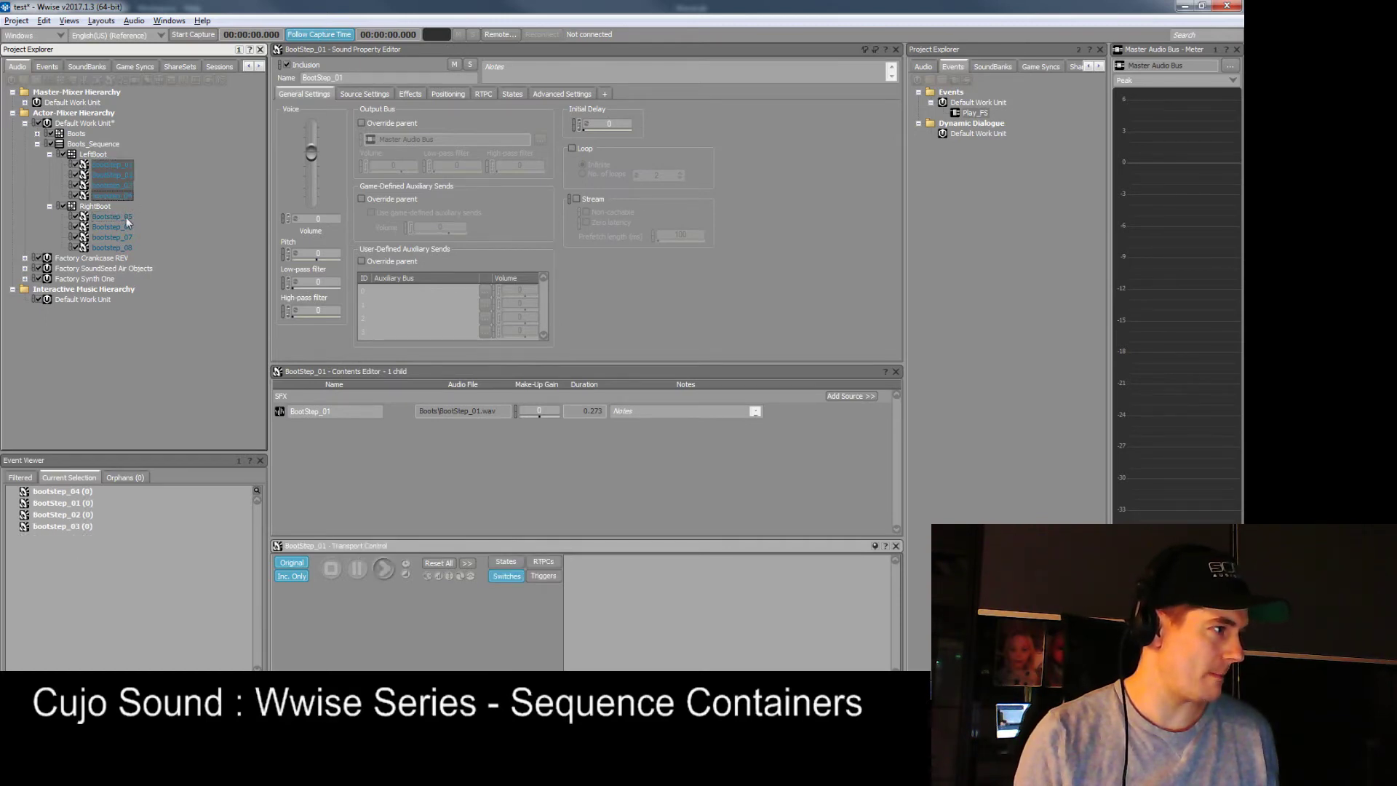
shift+click(128, 247)
drag(129, 250, 96, 147)
Step: Review the emptied boot containers and Boots_Sequence, dragging a child into its playlist
click(102, 155)
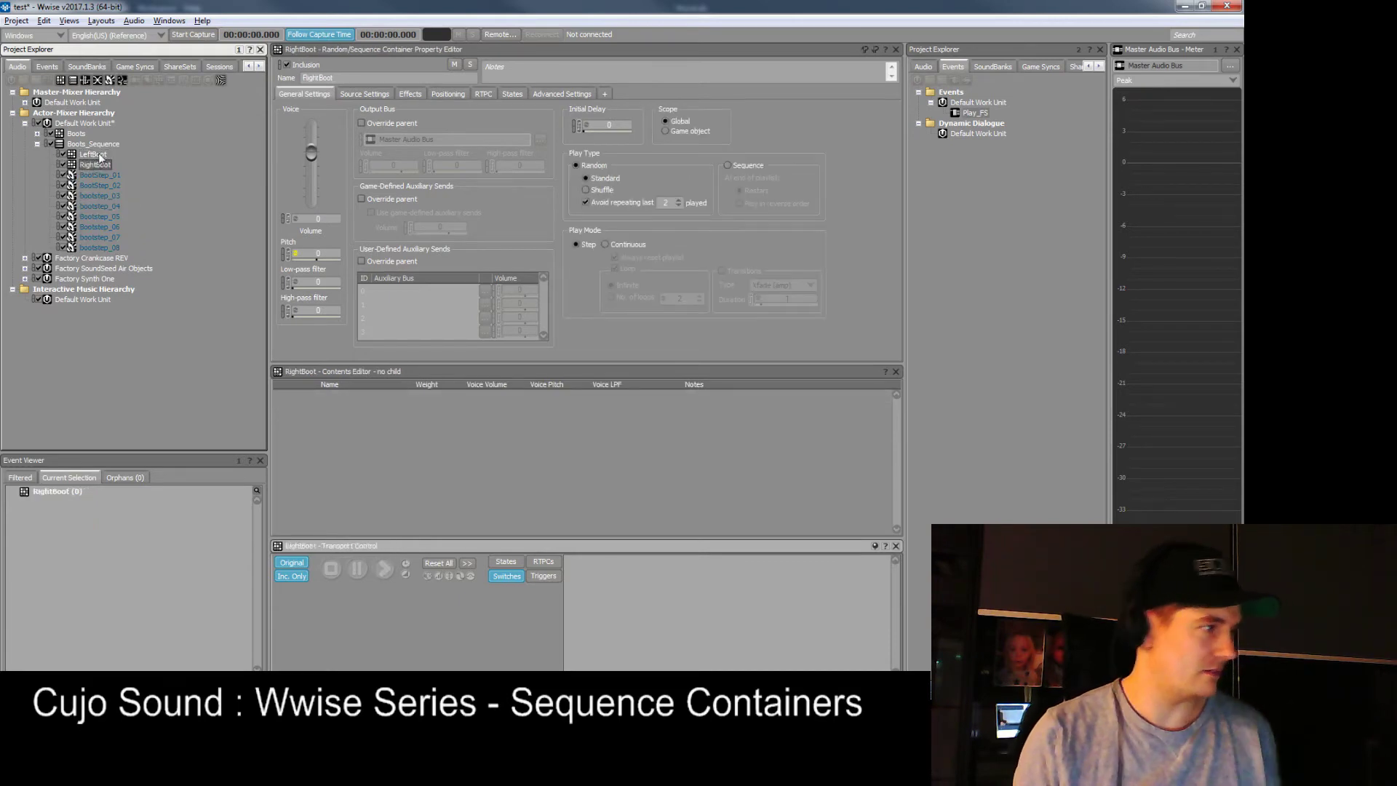
click(93, 143)
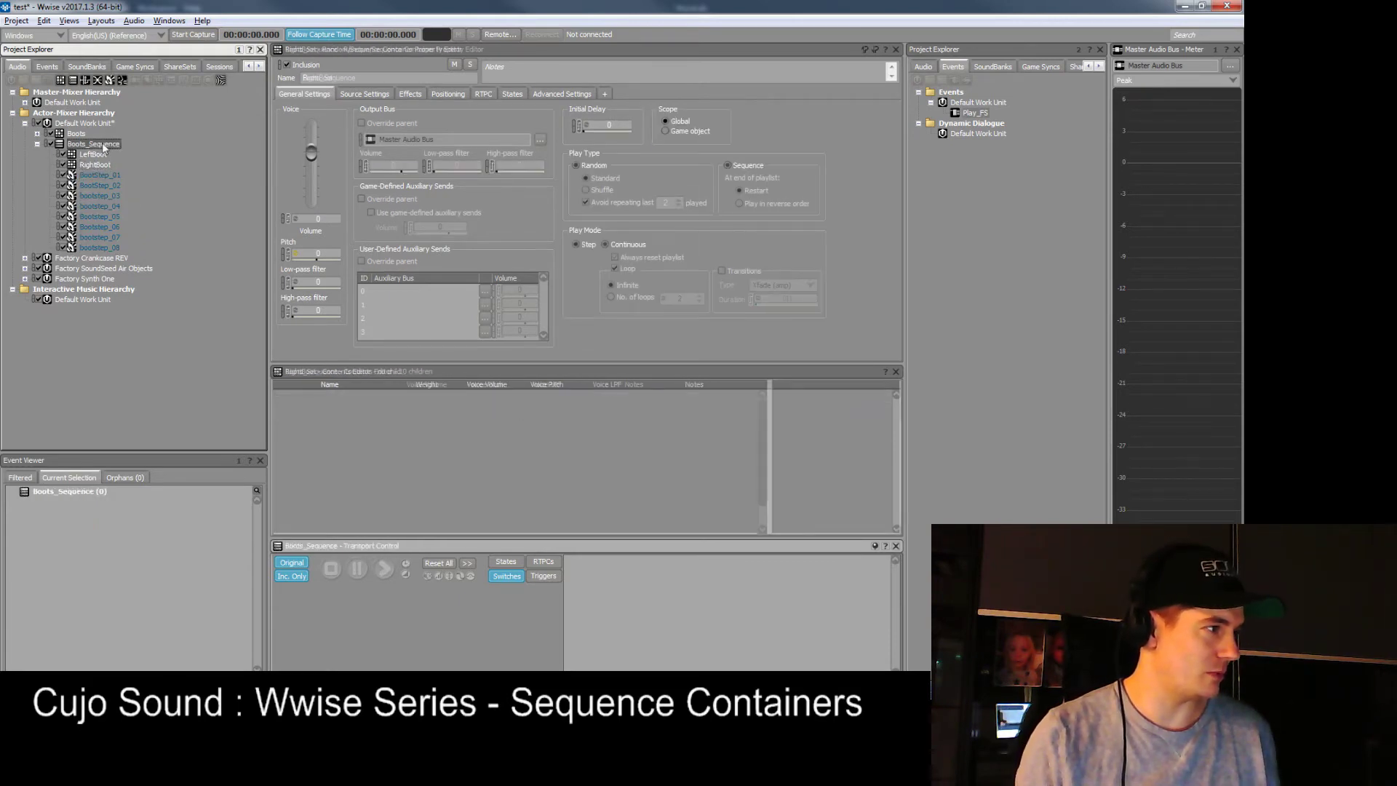
drag(98, 159, 830, 400)
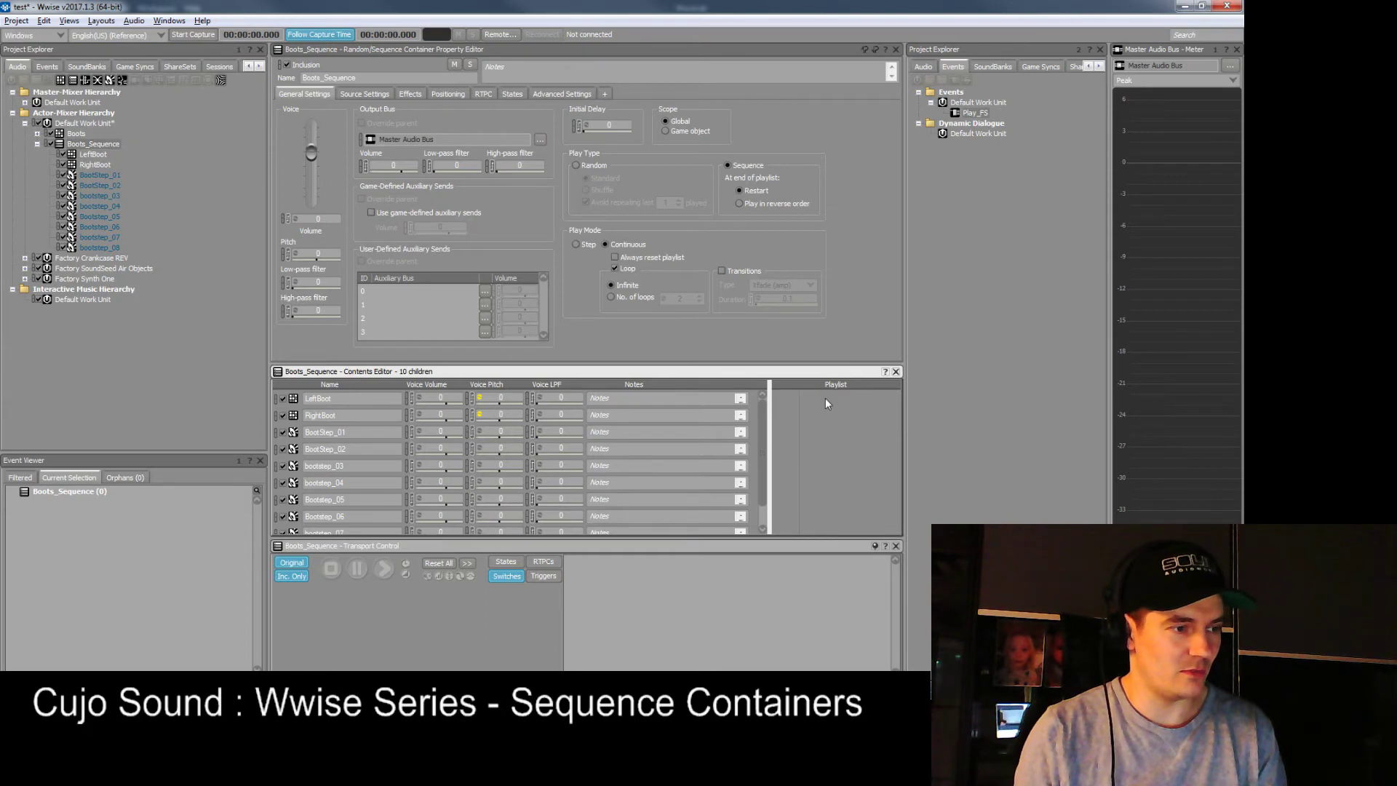
click(96, 157)
click(94, 143)
Step: Create a sequence container named HeelToe inside Boots_Sequence
right_click(94, 143)
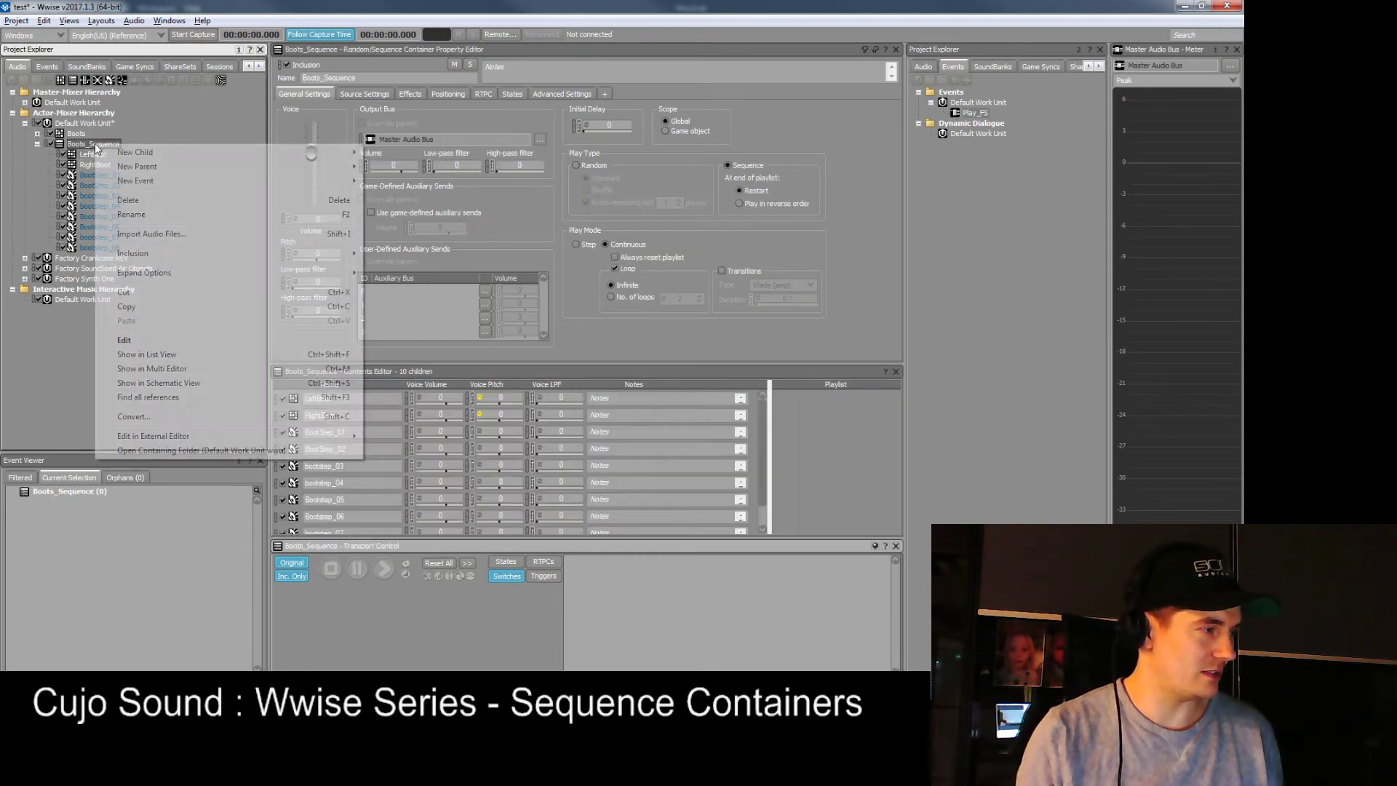
mouse_move(342, 152)
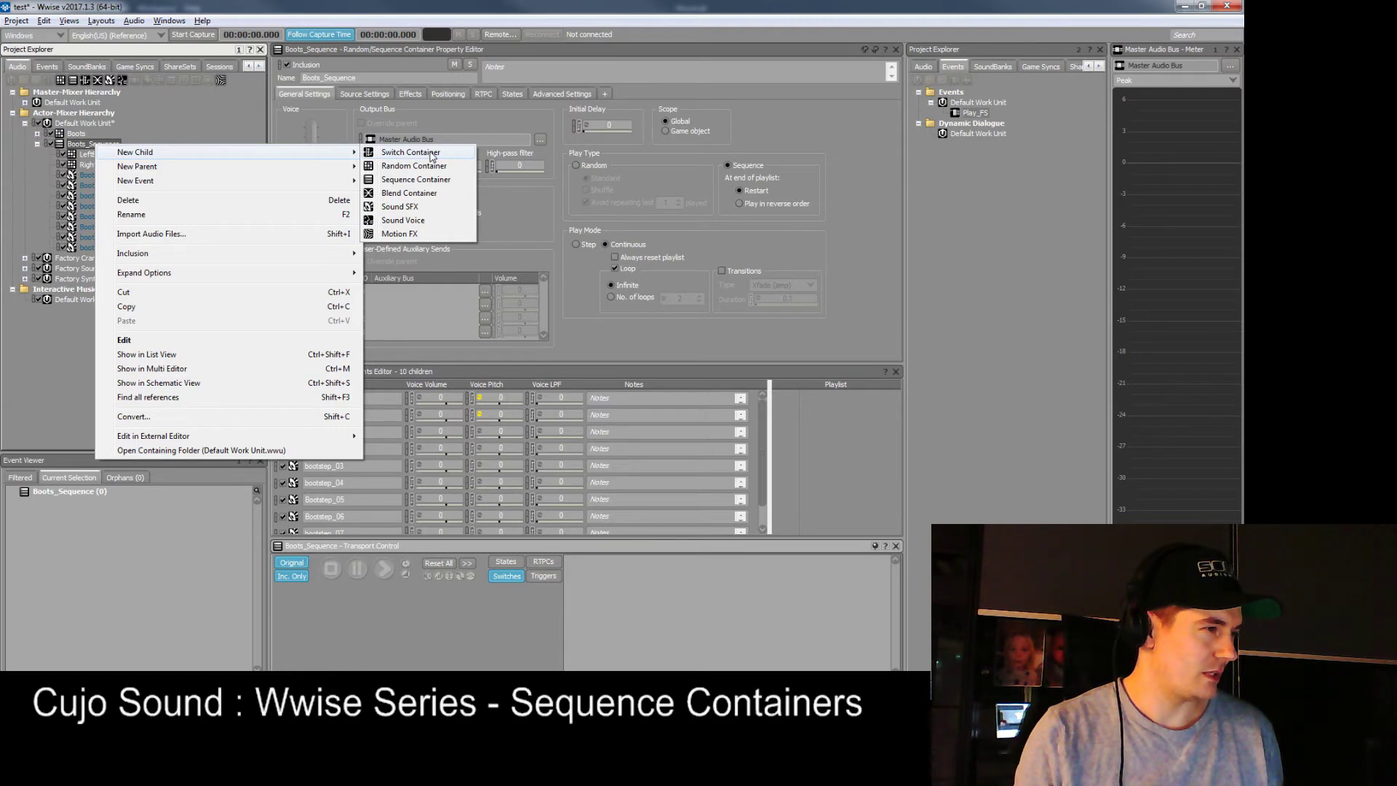
click(415, 179)
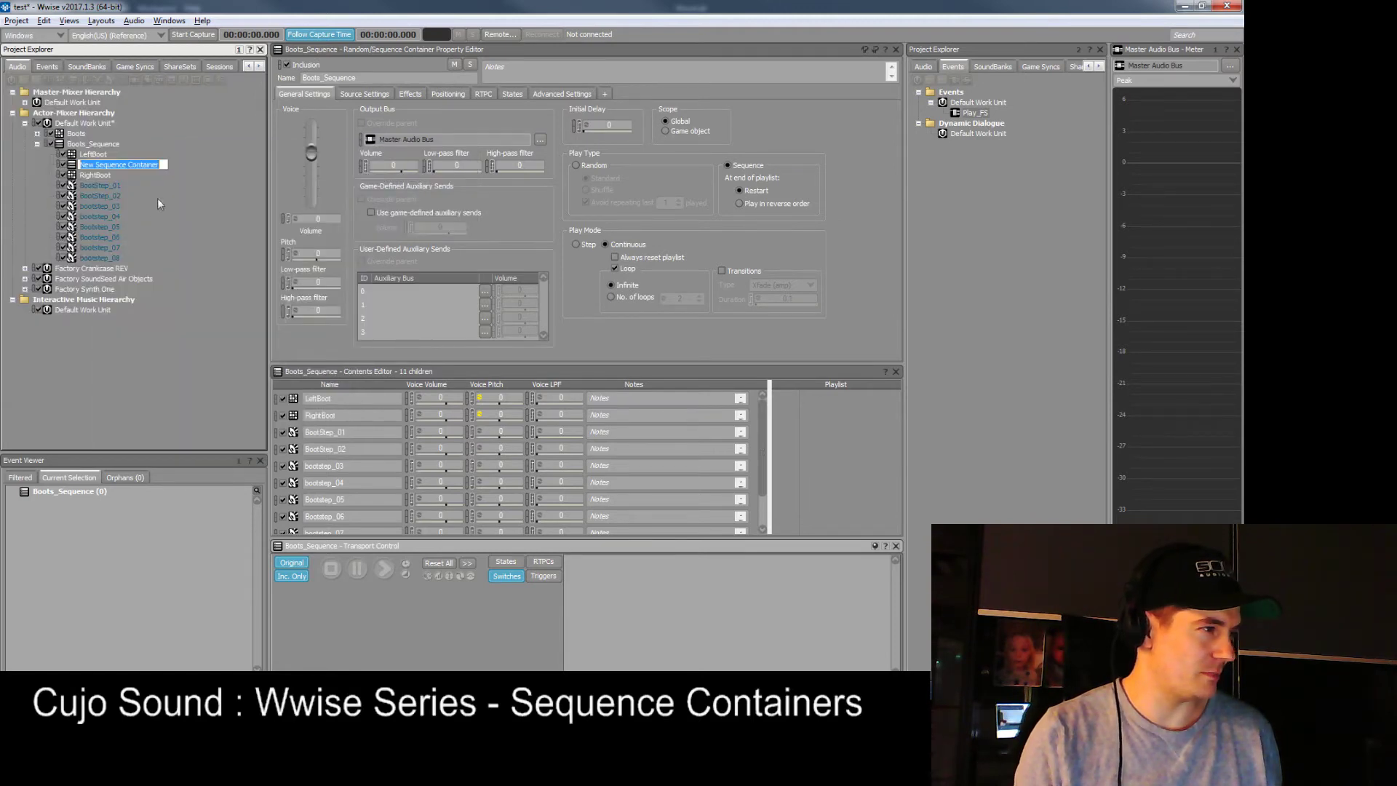
text(Hell)
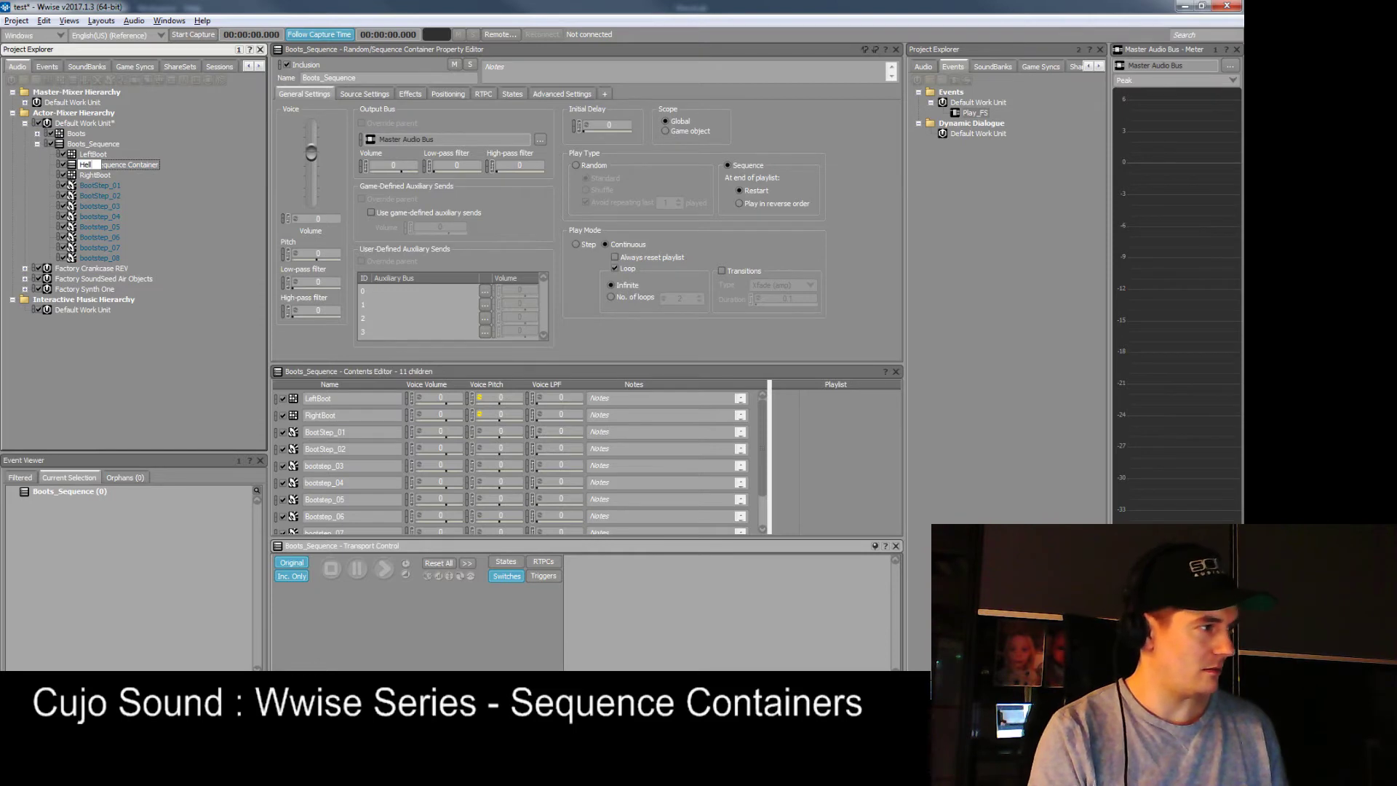
text(Toe)
key(Return)
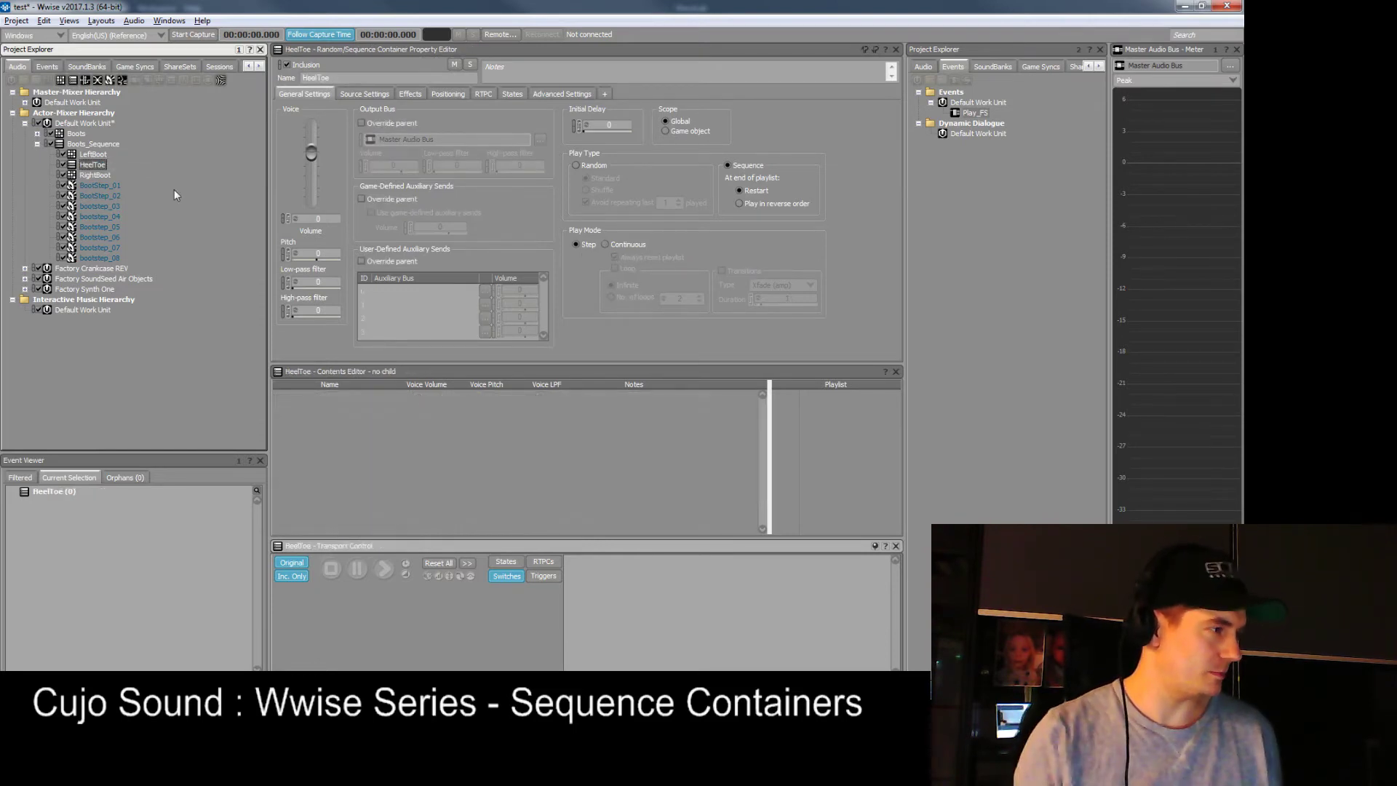
Step: Add two random containers, Heel and Toe, inside HeelToe
right_click(95, 165)
mouse_move(131, 173)
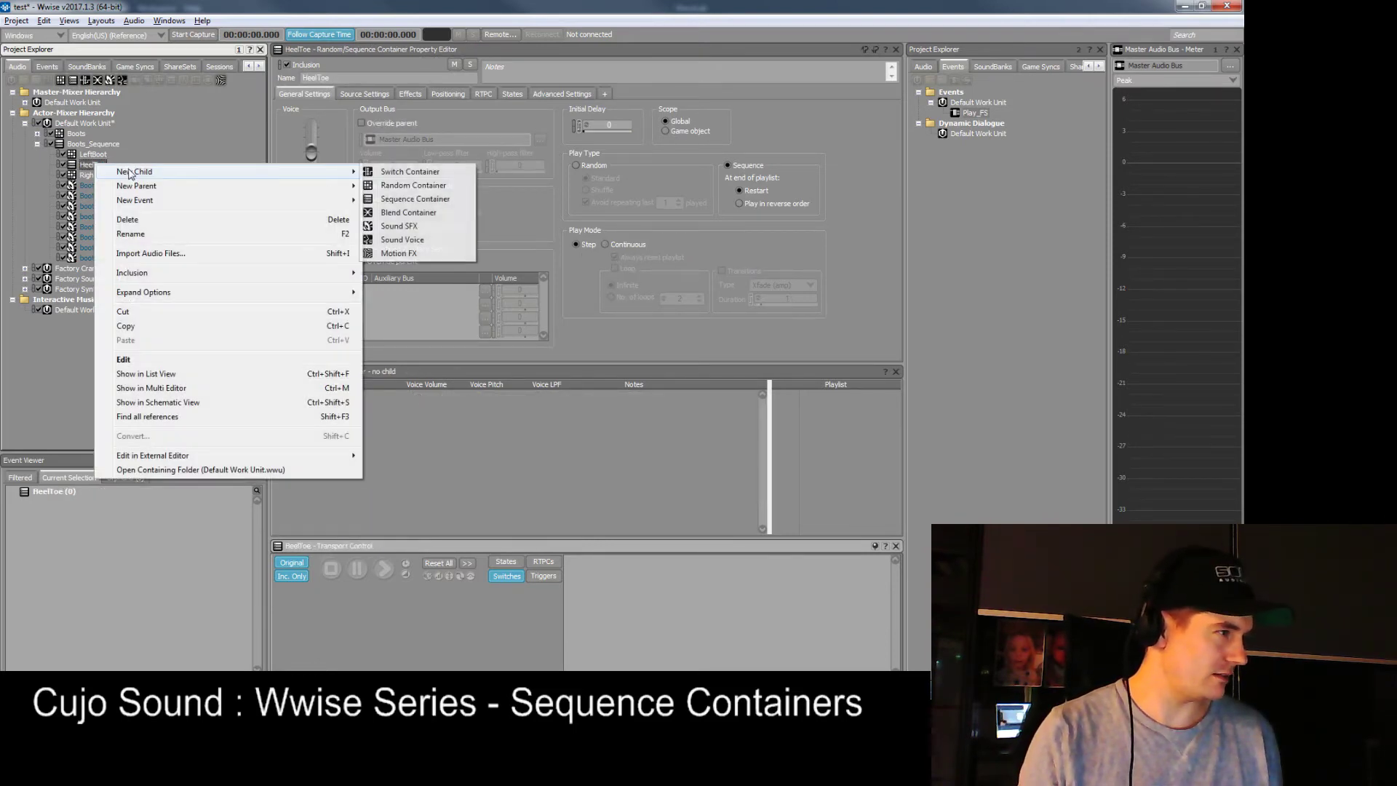
click(417, 186)
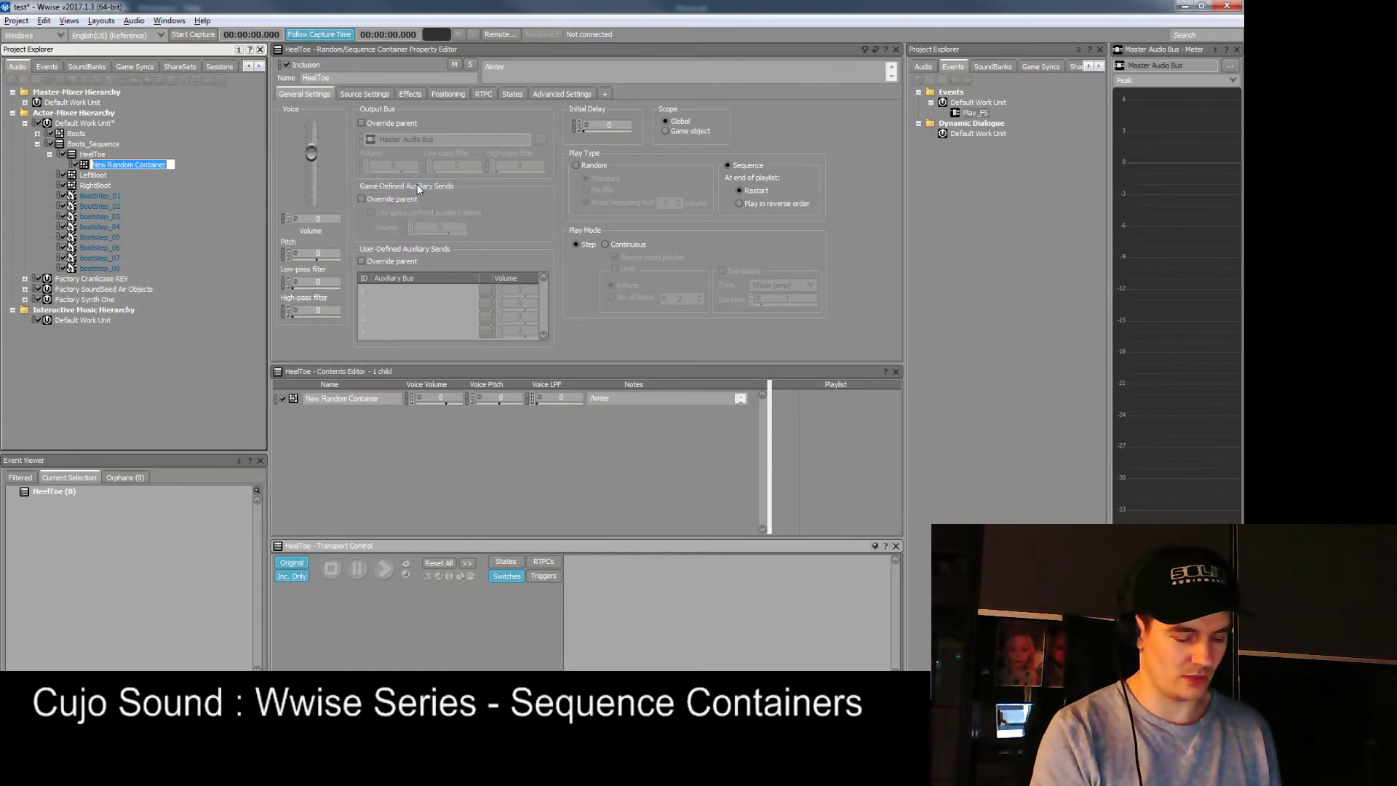
text(Heel)
key(Return)
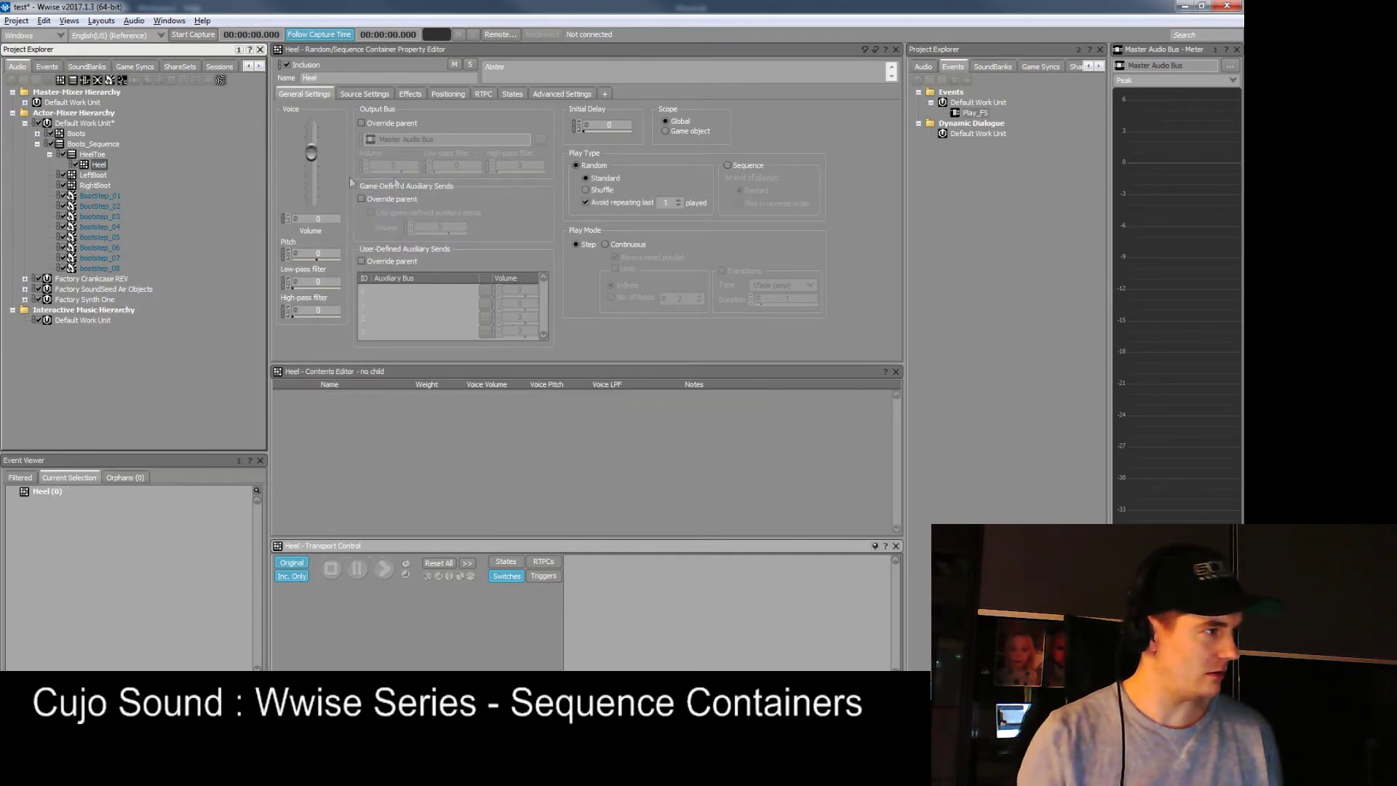
right_click(96, 154)
mouse_move(138, 160)
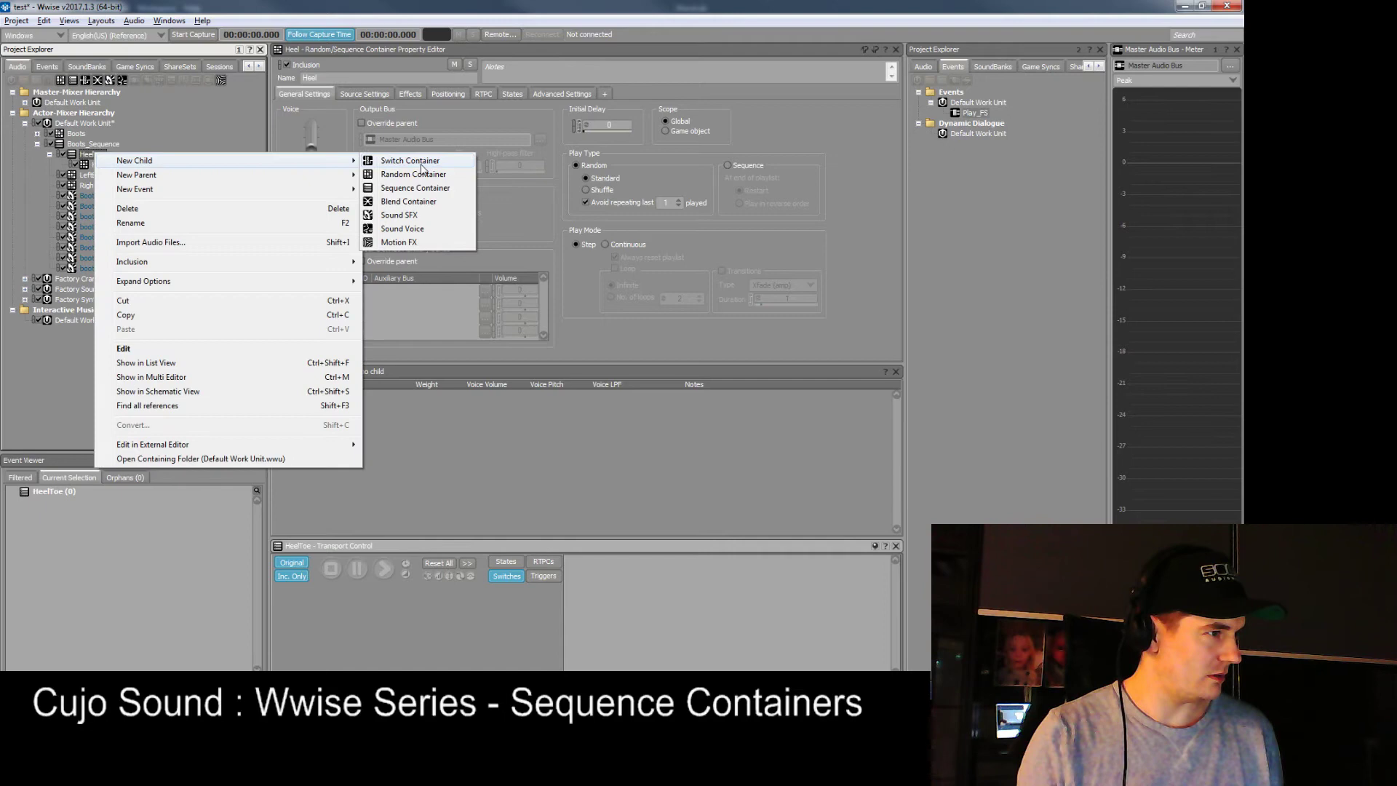
click(413, 174)
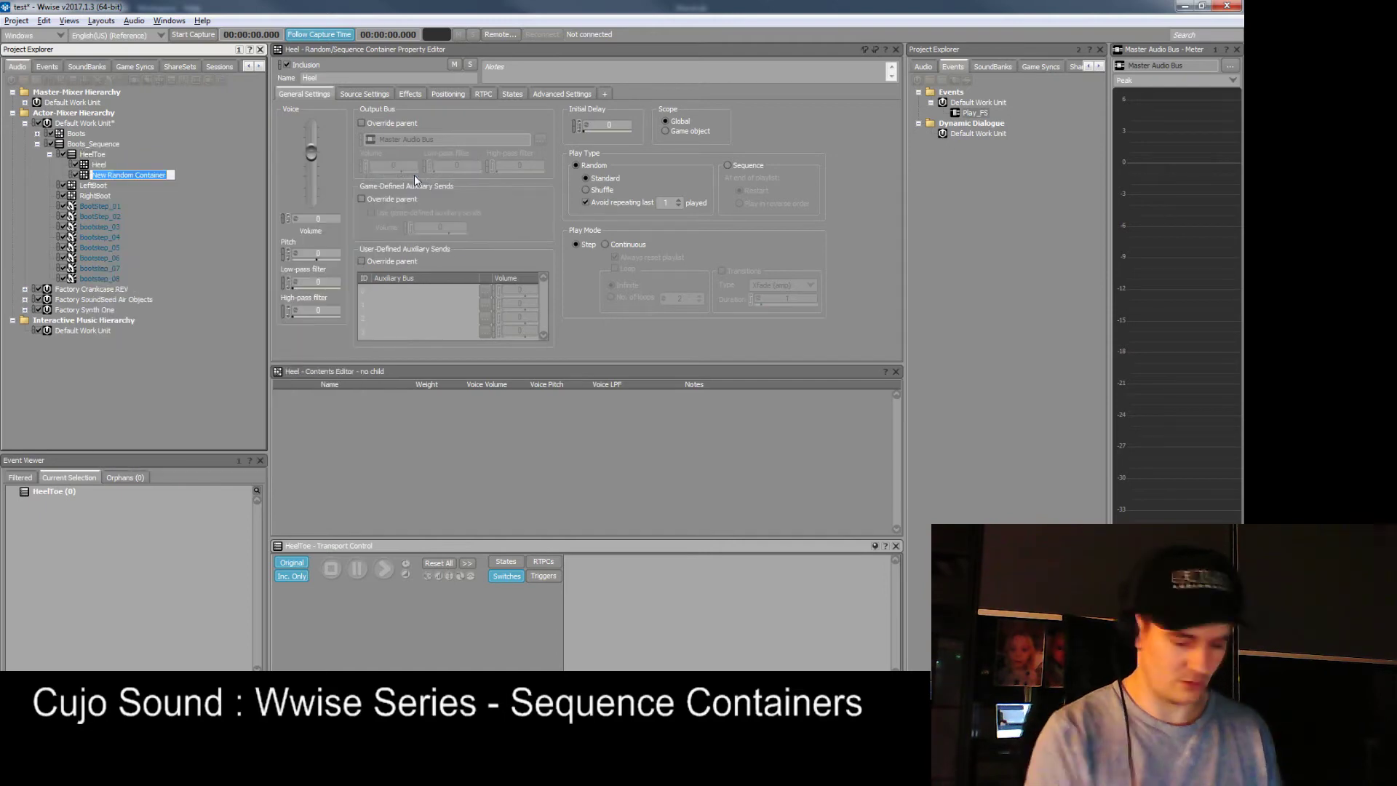
text(Toe)
key(Return)
Step: Add Heel then Toe to the HeelToe playlist
click(93, 155)
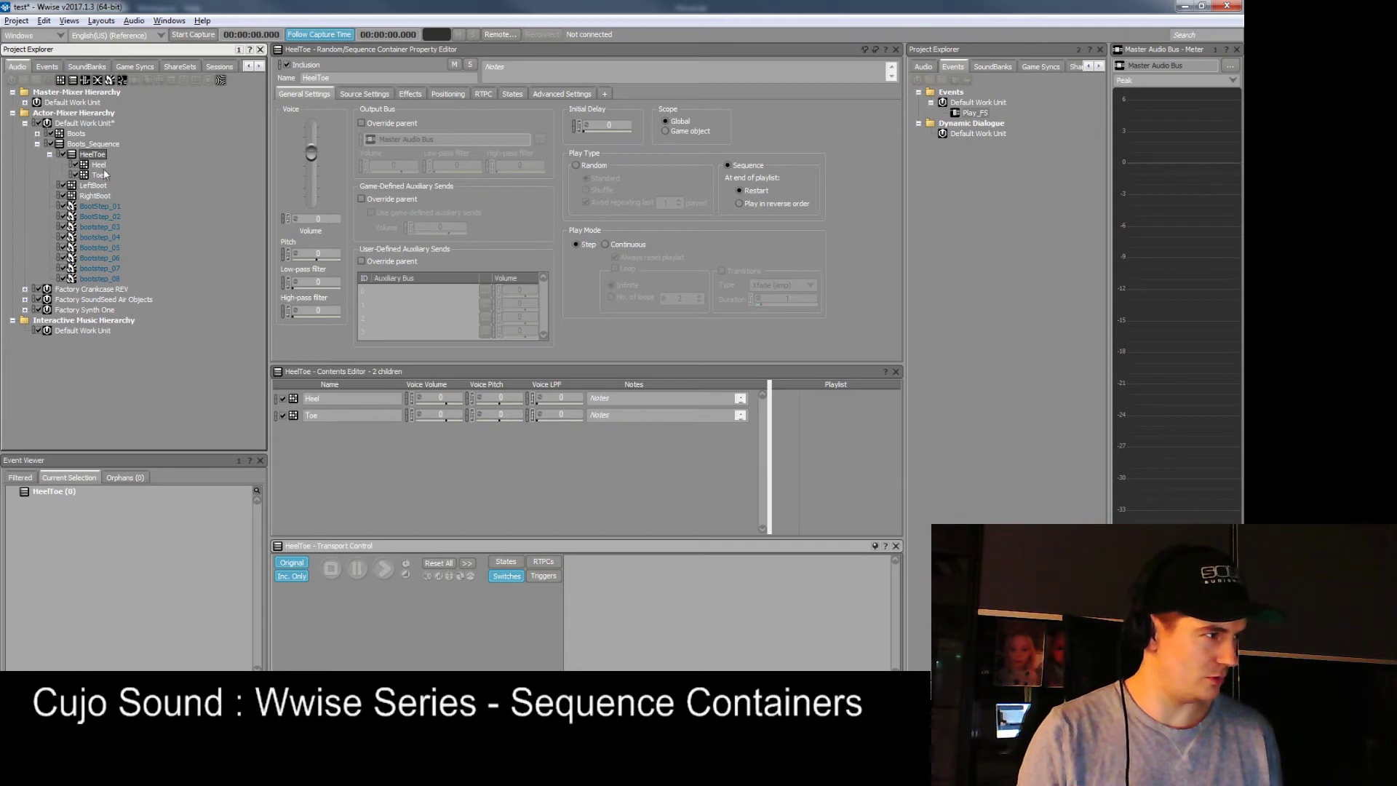
drag(300, 399, 827, 400)
drag(298, 416, 811, 445)
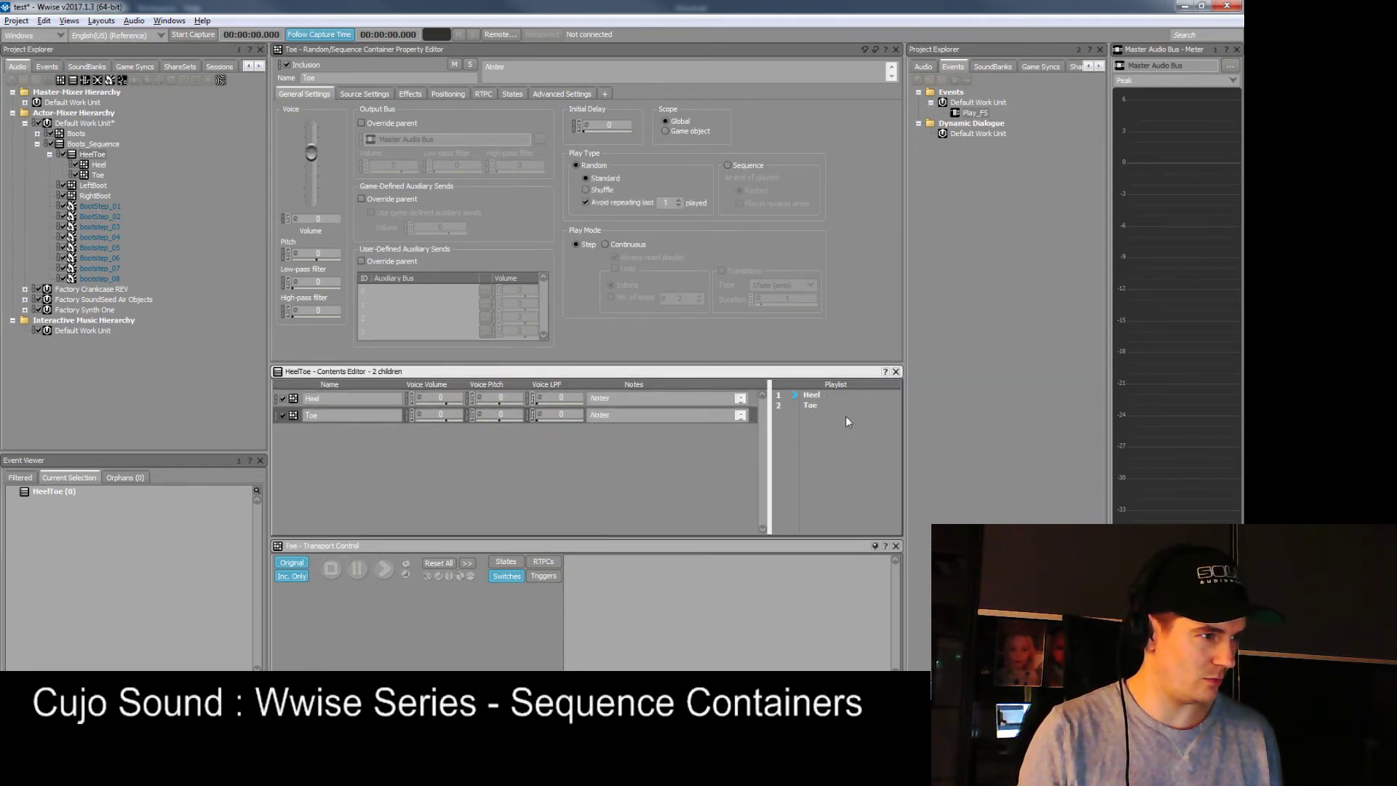
Step: Set Toe to Continuous play and move the eight BootStep sounds into Heel
click(606, 244)
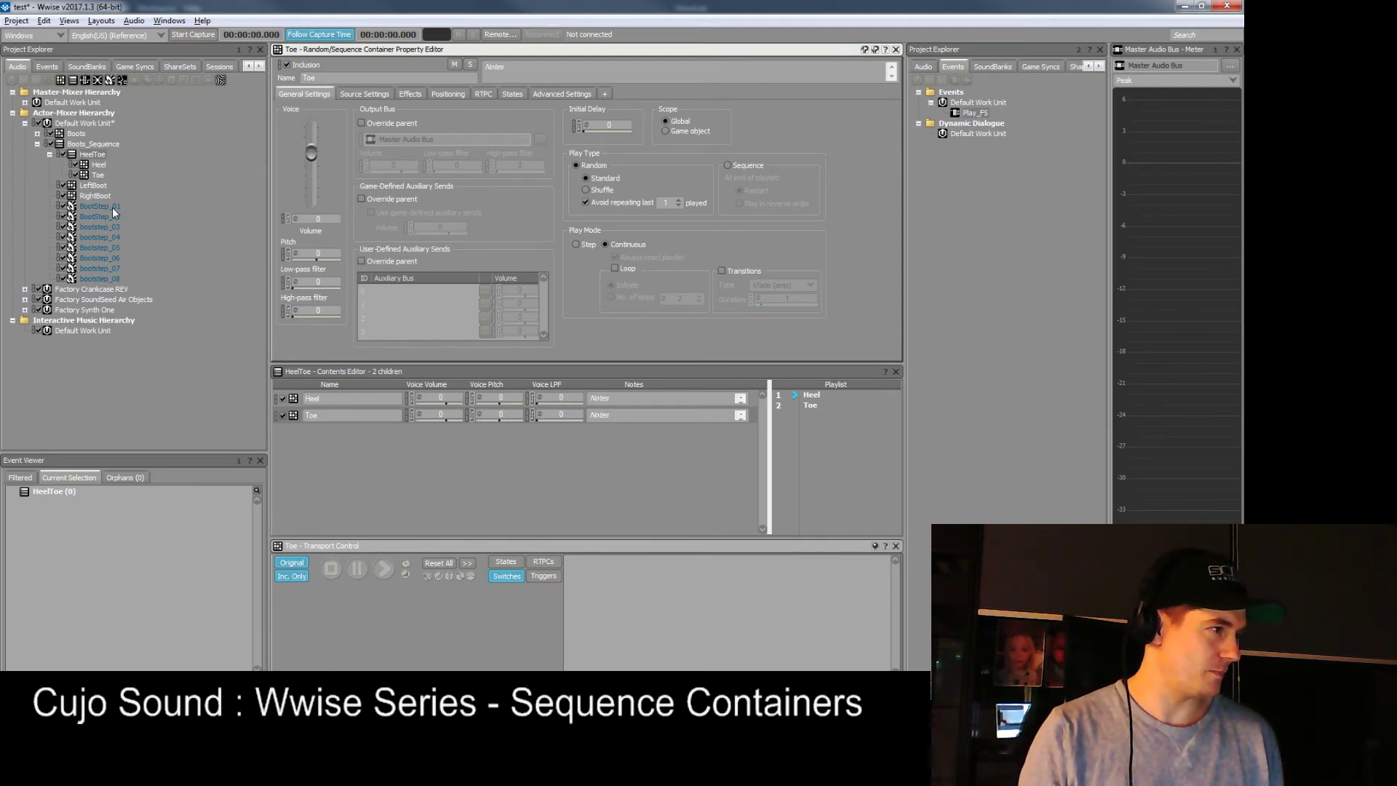
click(110, 207)
shift+click(108, 277)
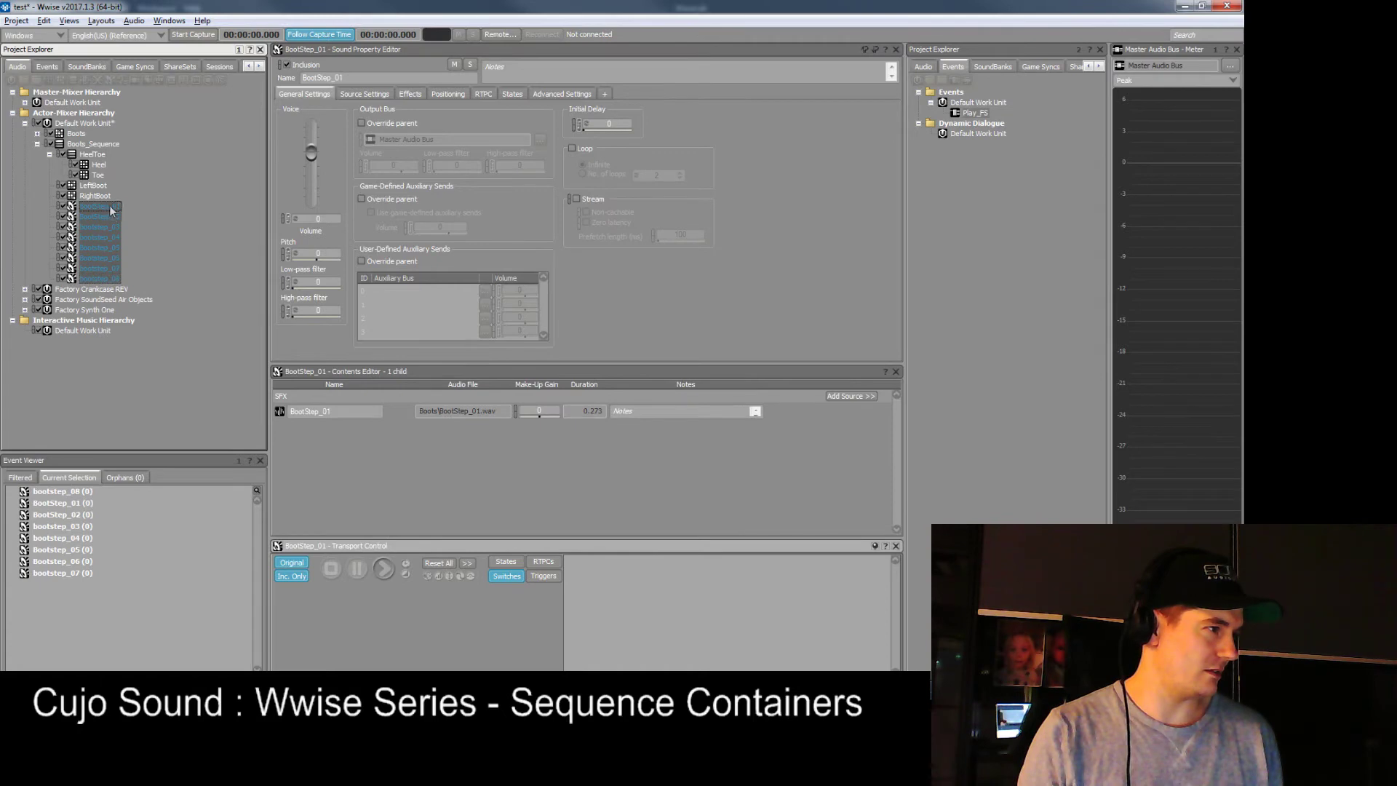
drag(110, 205, 102, 169)
click(62, 165)
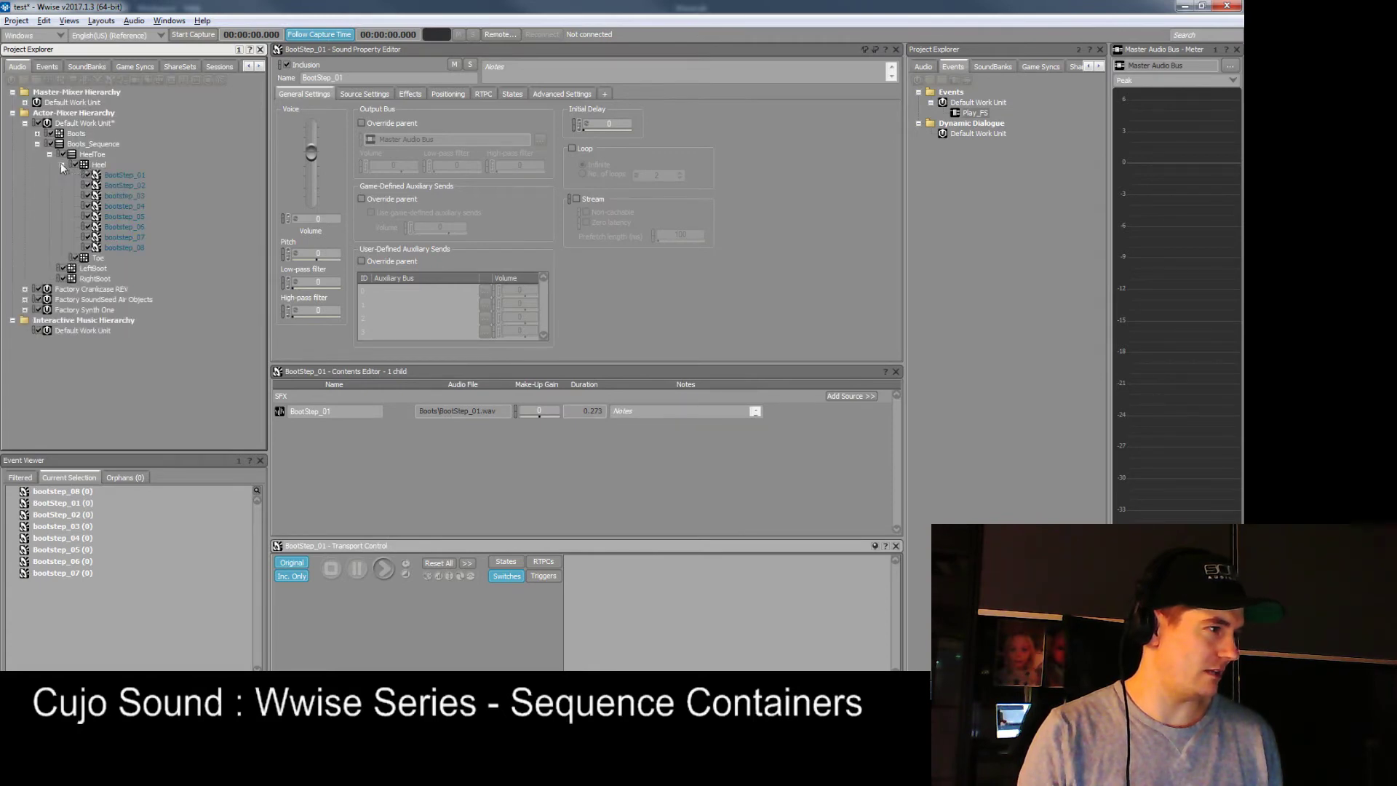
Step: Open BootStep_01's Source Editor to view its stereo waveform
click(125, 175)
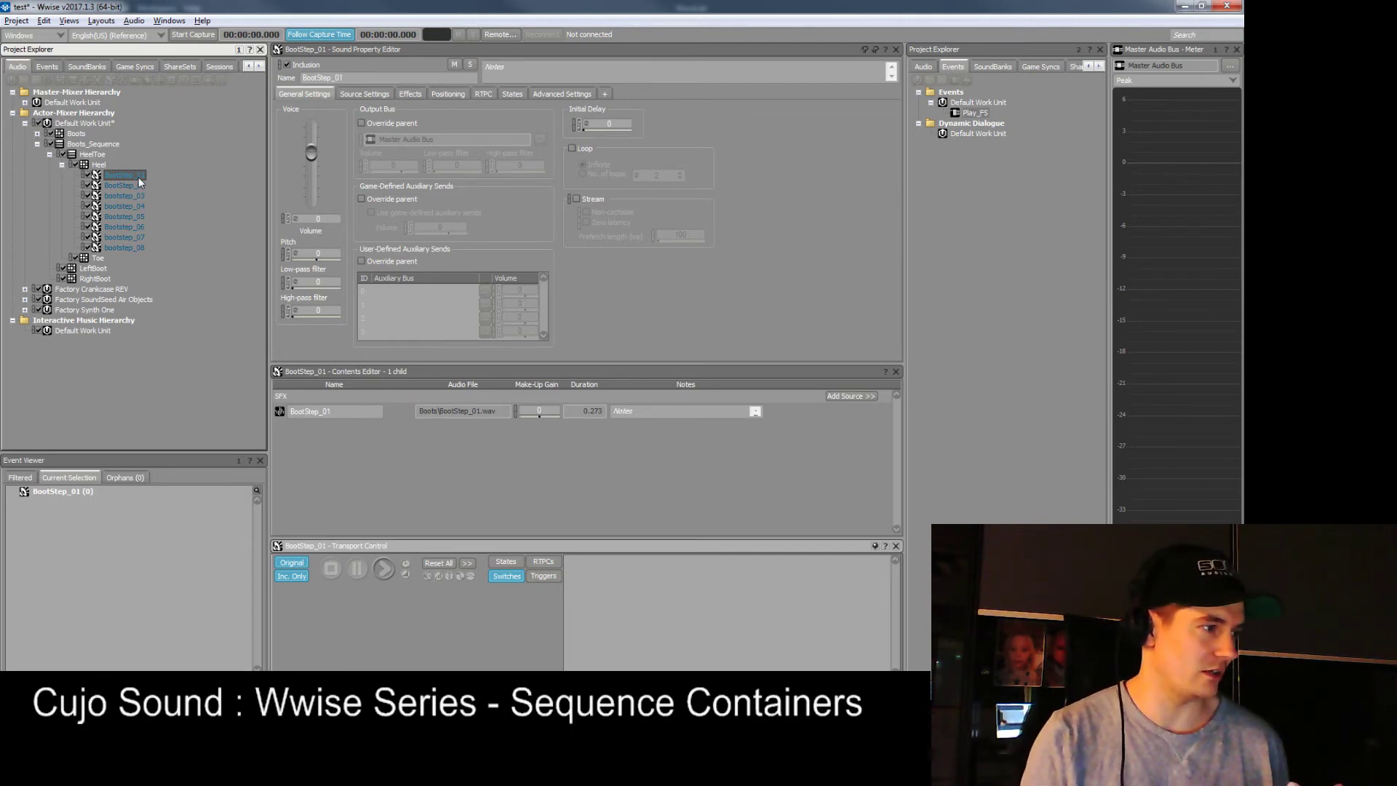
click(279, 412)
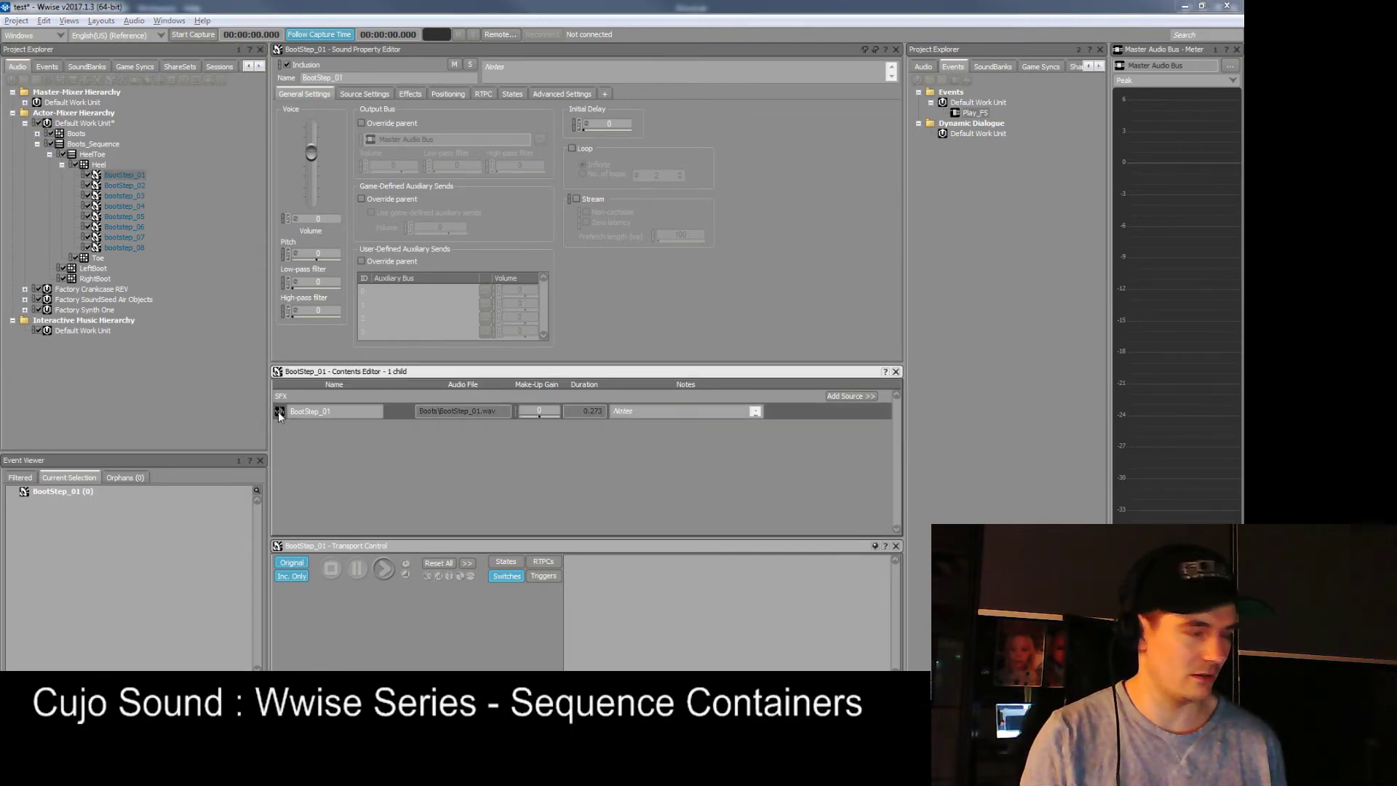
double_click(279, 411)
Step: Trim Heel's BootStep_01 end to about 0.065 s and BootStep_02's end just after the heel hit
drag(691, 125, 560, 53)
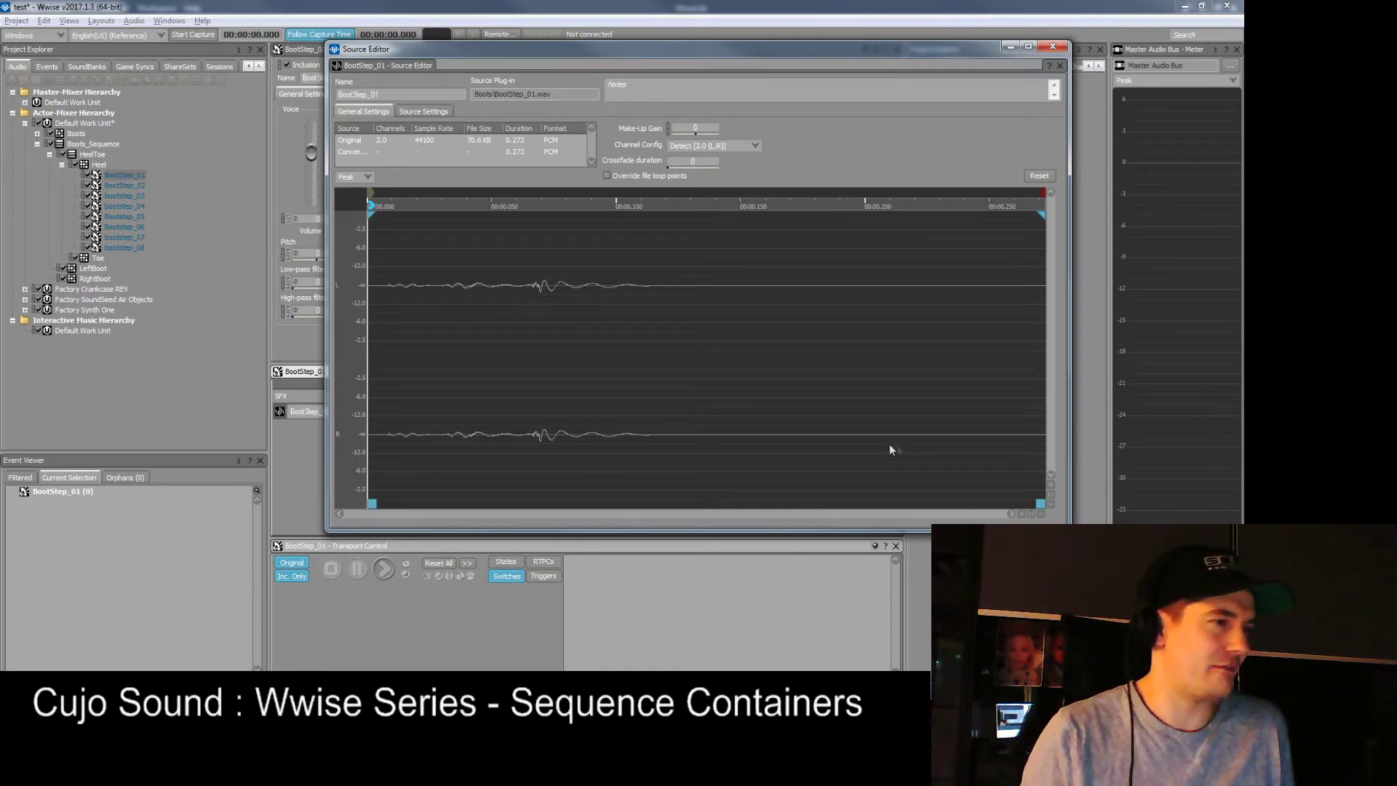
drag(1040, 503, 523, 511)
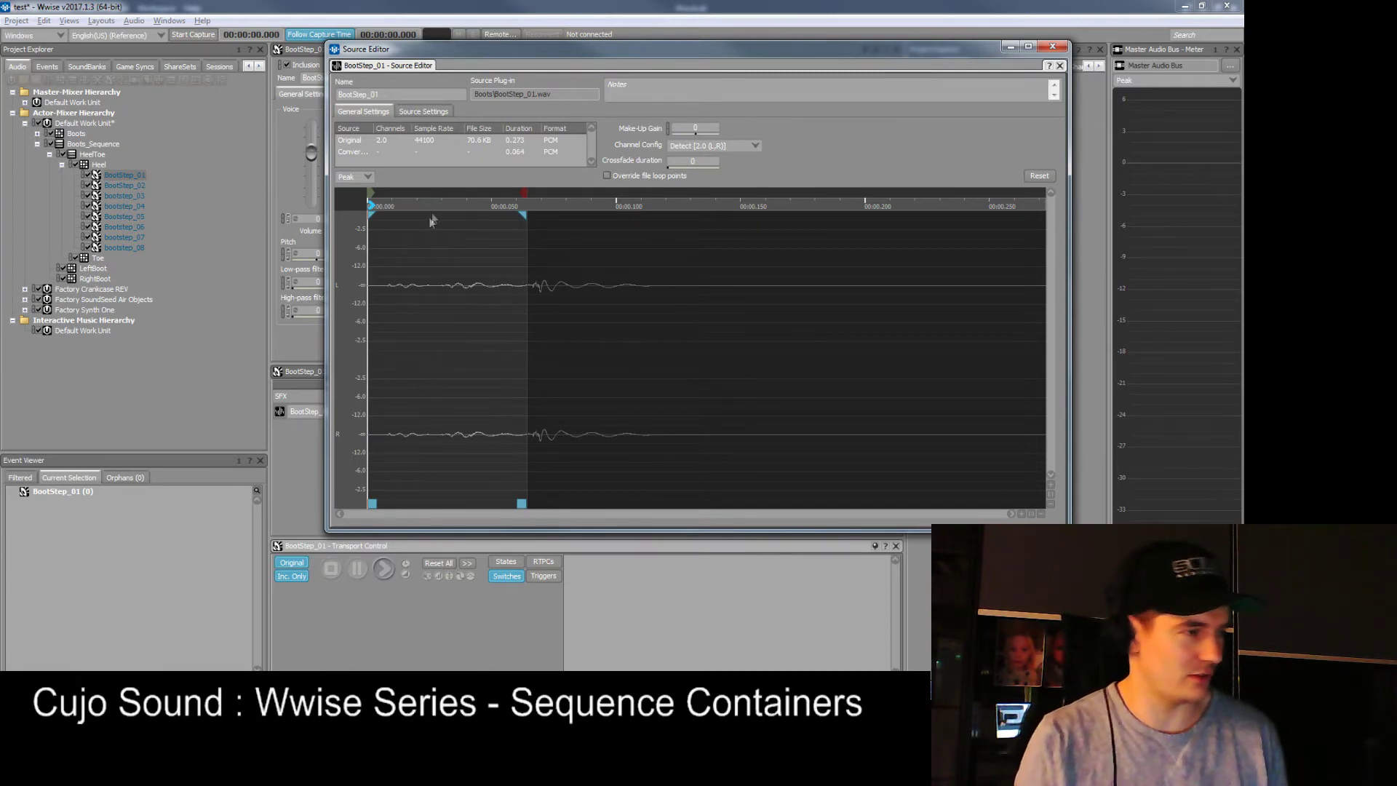
click(129, 186)
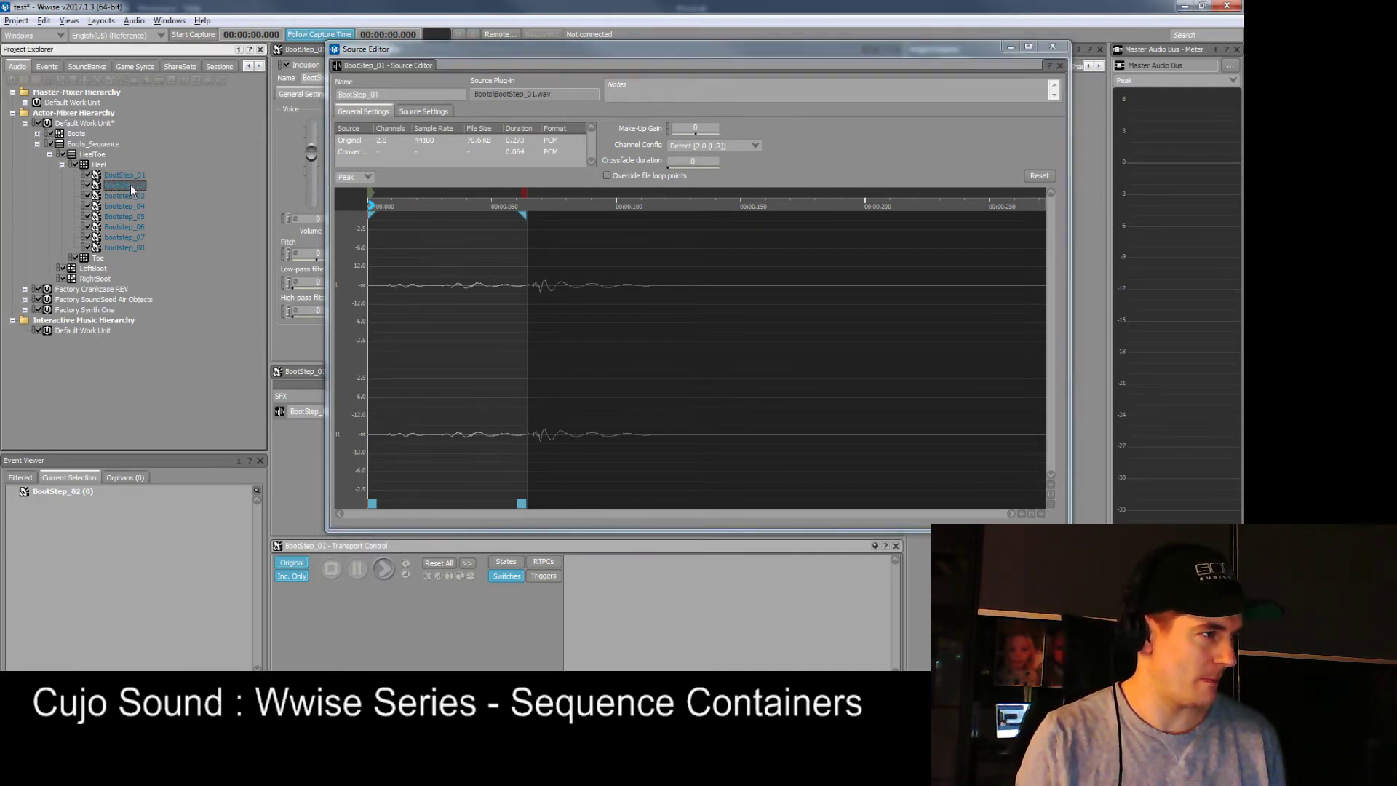
click(133, 216)
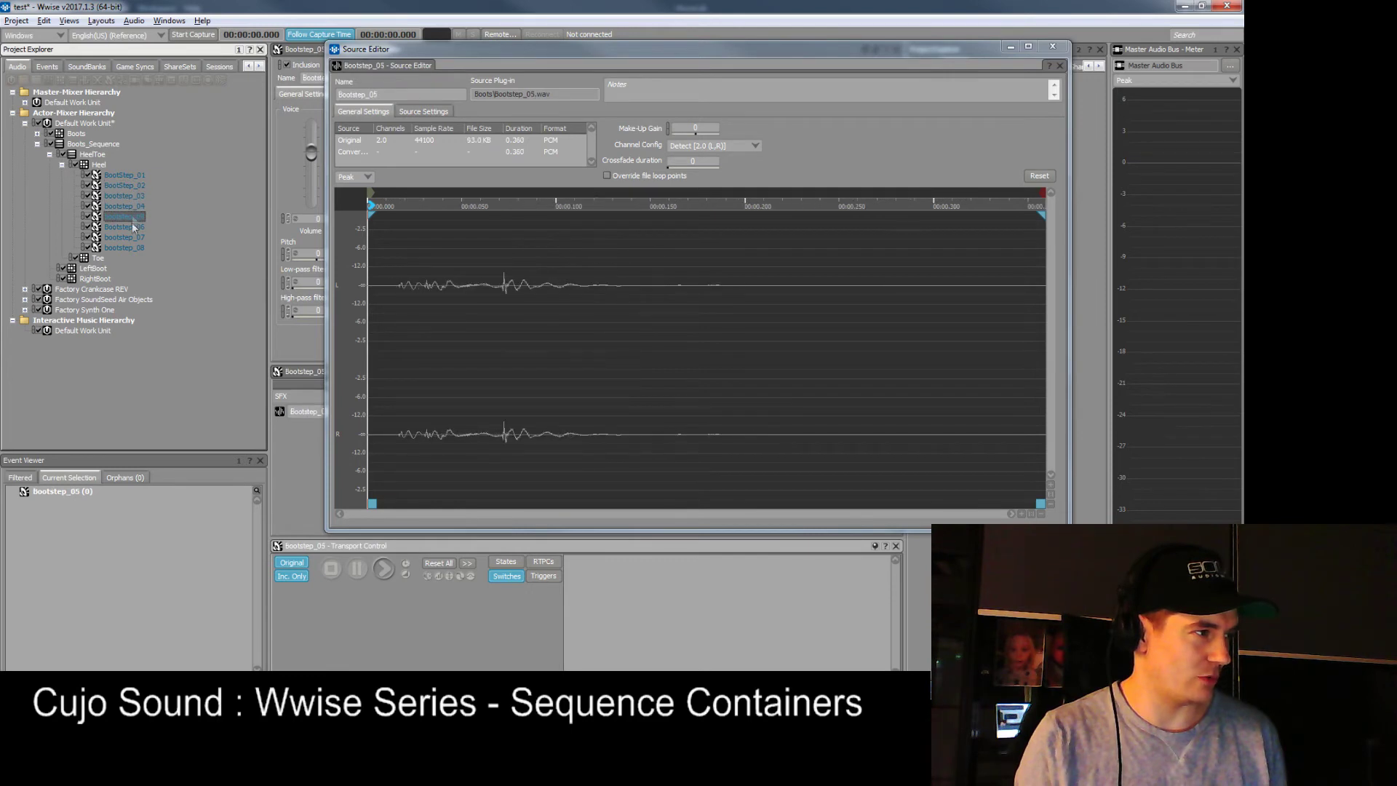
click(131, 231)
click(135, 248)
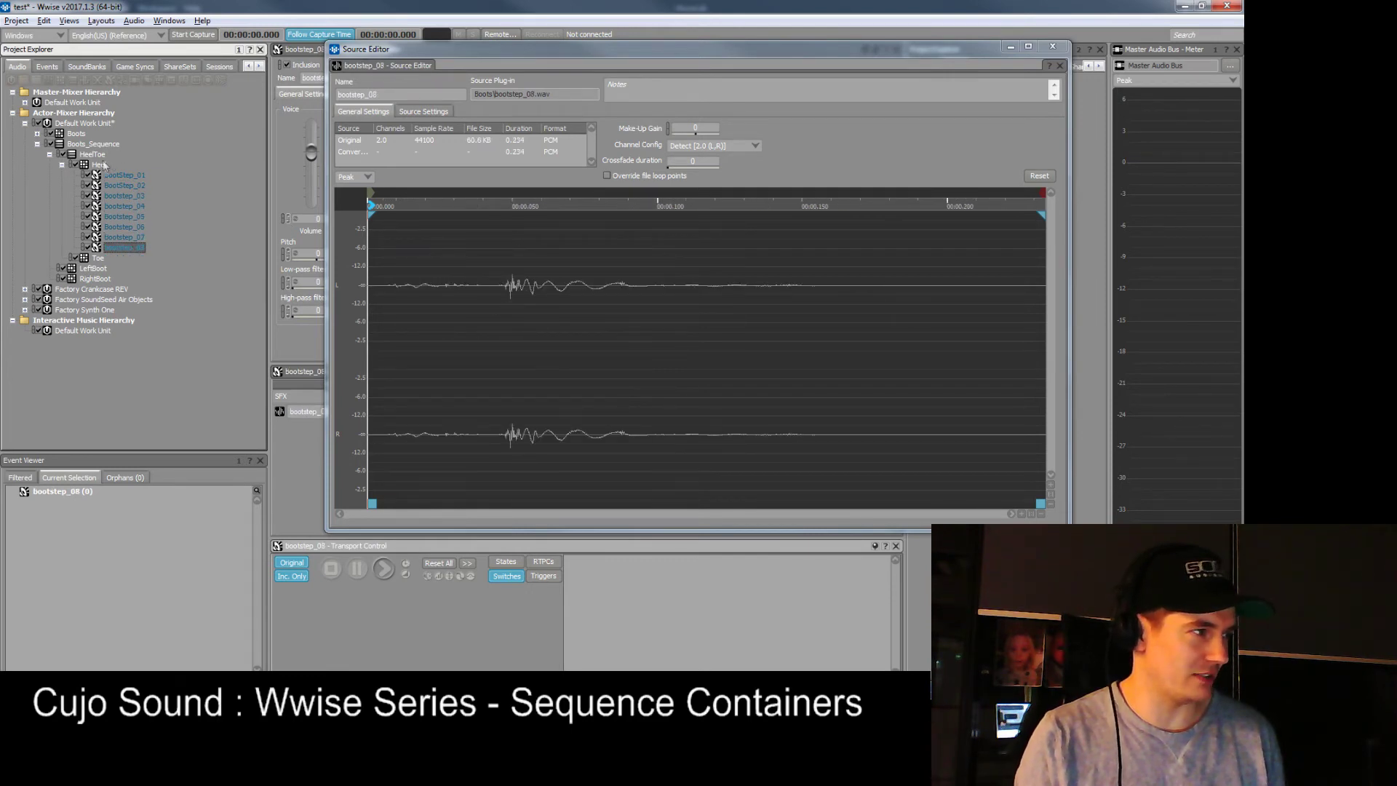
click(122, 185)
mouse_move(1040, 503)
mouse_down()
mouse_move(405, 502)
mouse_move(436, 502)
mouse_up()
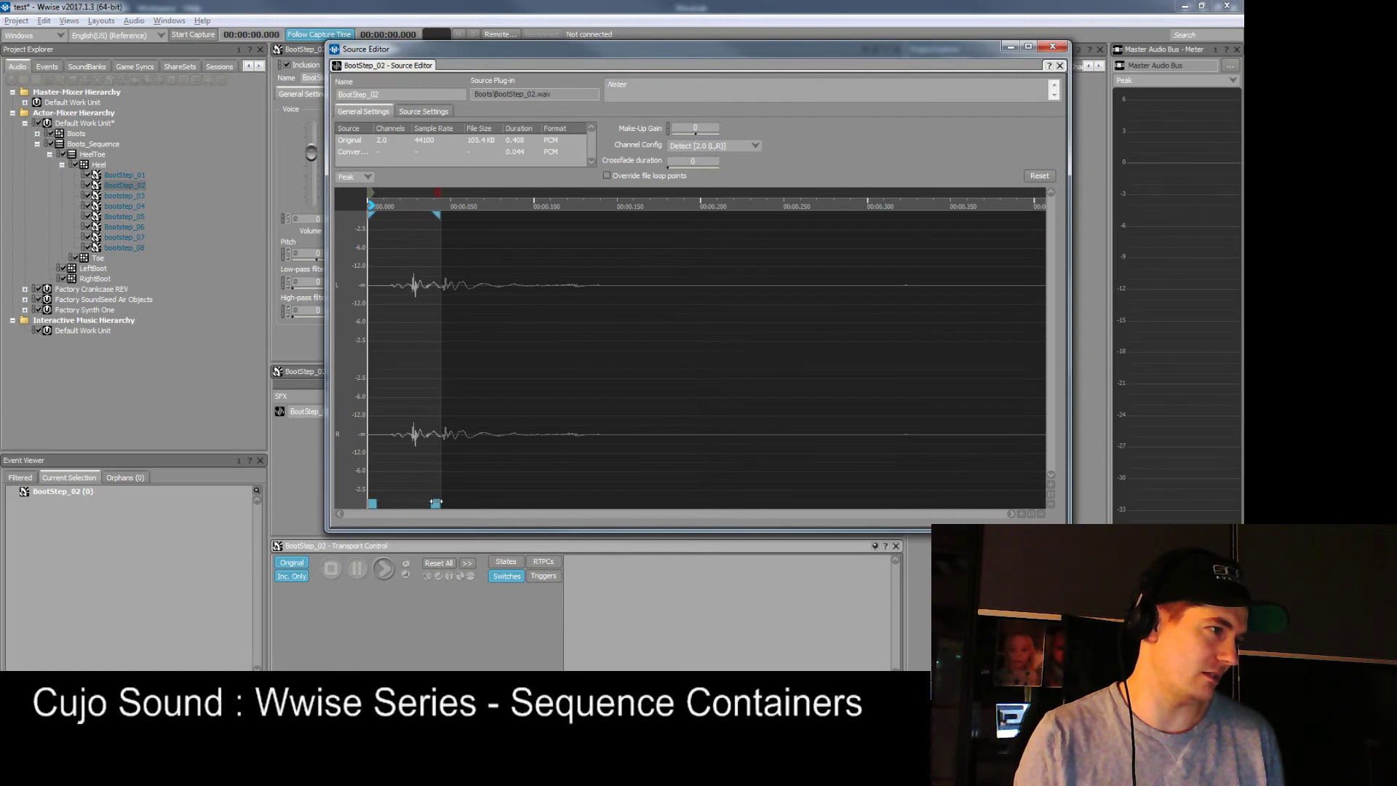
Step: Trim the ends of bootstep_03 (about 0.035 s), bootstep_04 and bootstep_05 right after the heel hit
click(131, 195)
drag(1040, 503, 442, 502)
click(128, 206)
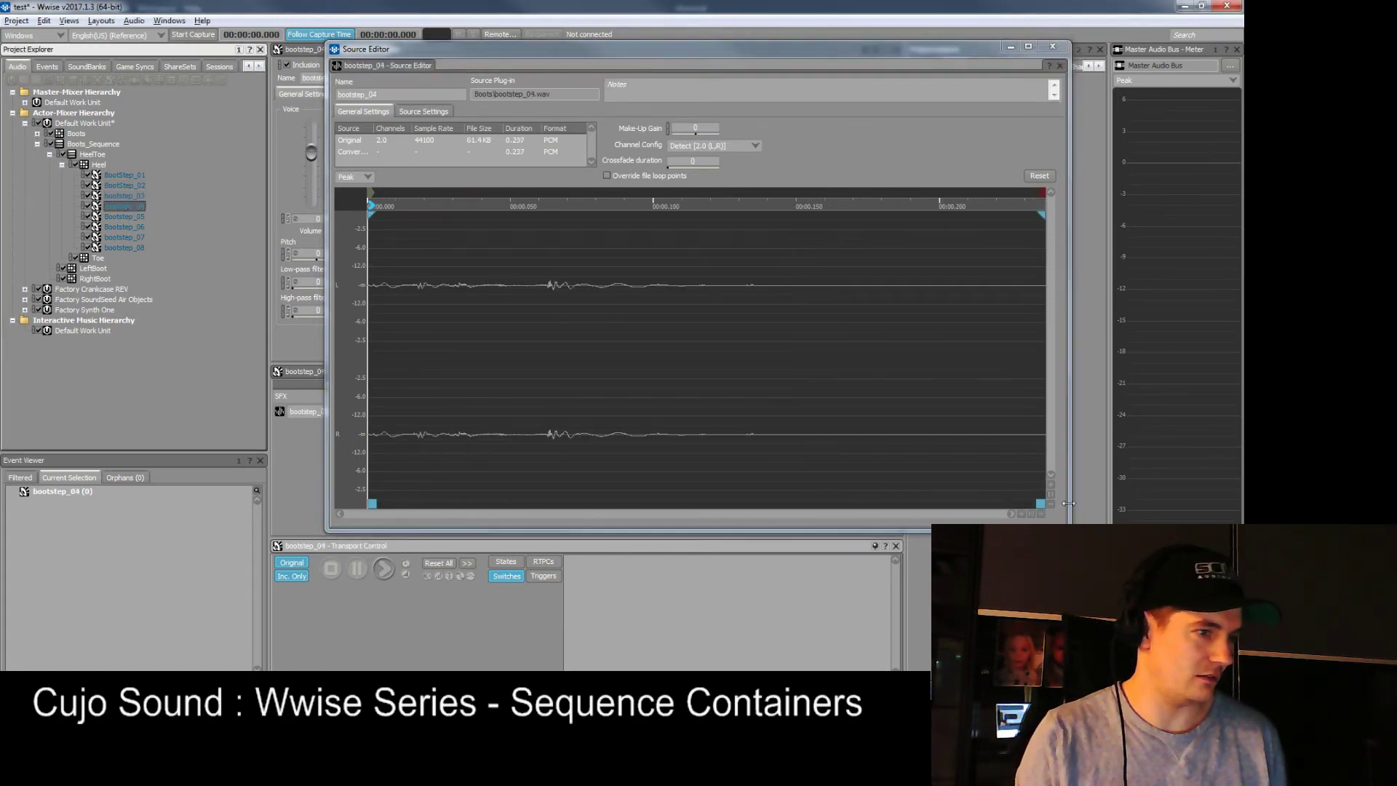
drag(1040, 503, 539, 502)
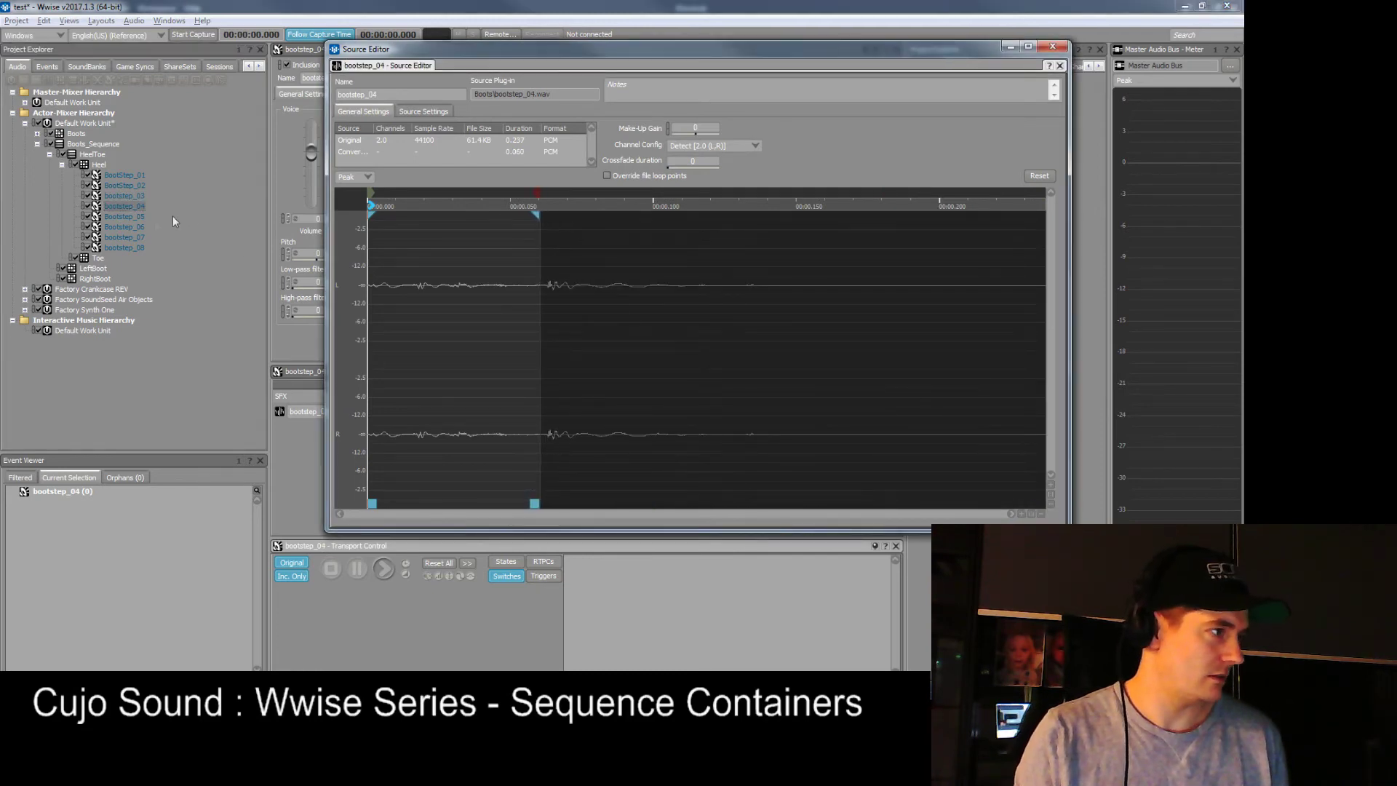
click(125, 217)
mouse_move(1039, 502)
mouse_down()
mouse_move(530, 499)
mouse_move(487, 472)
mouse_up()
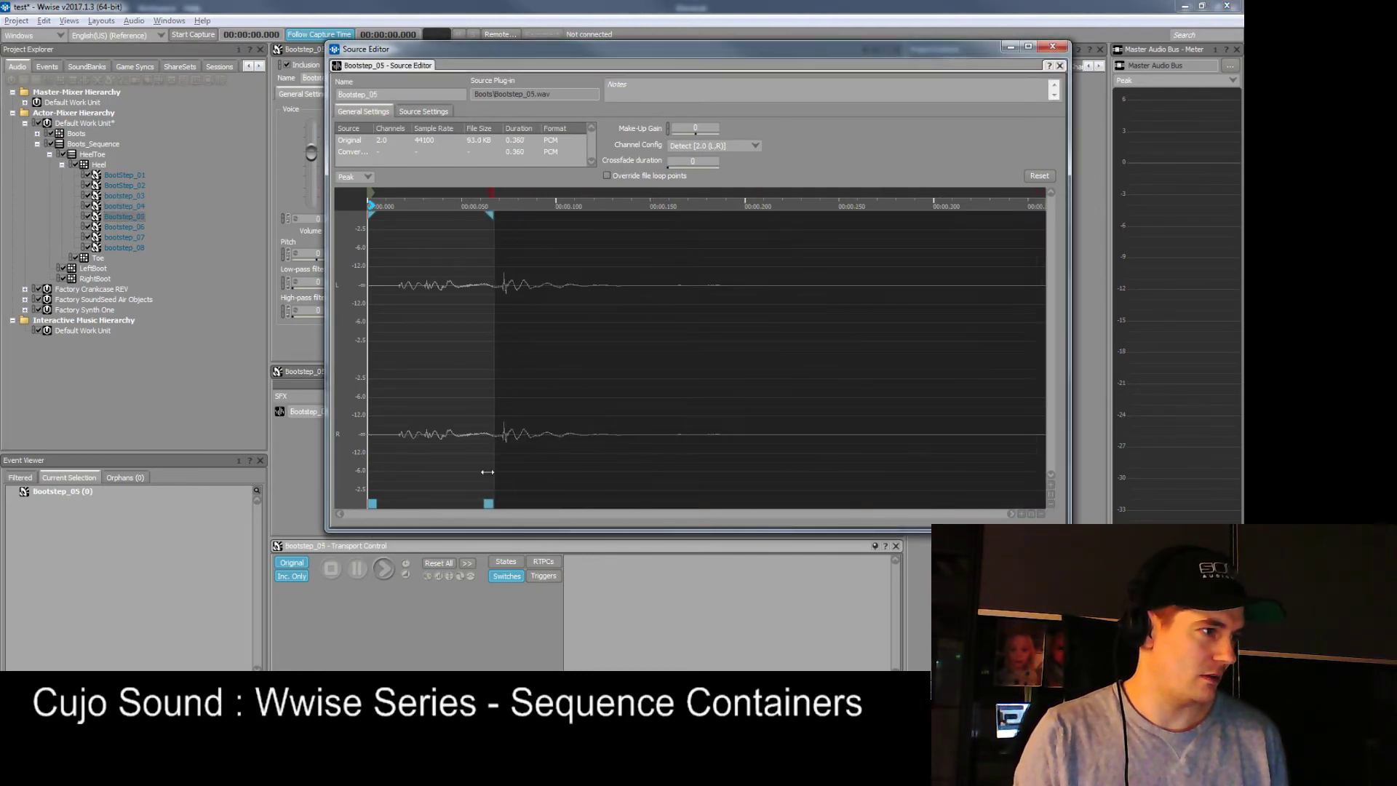
Step: Trim the ends of Bootstep_06 and bootstep_07 to about 0.050 s and bootstep_08 to 0.046 s
drag(1045, 504, 511, 483)
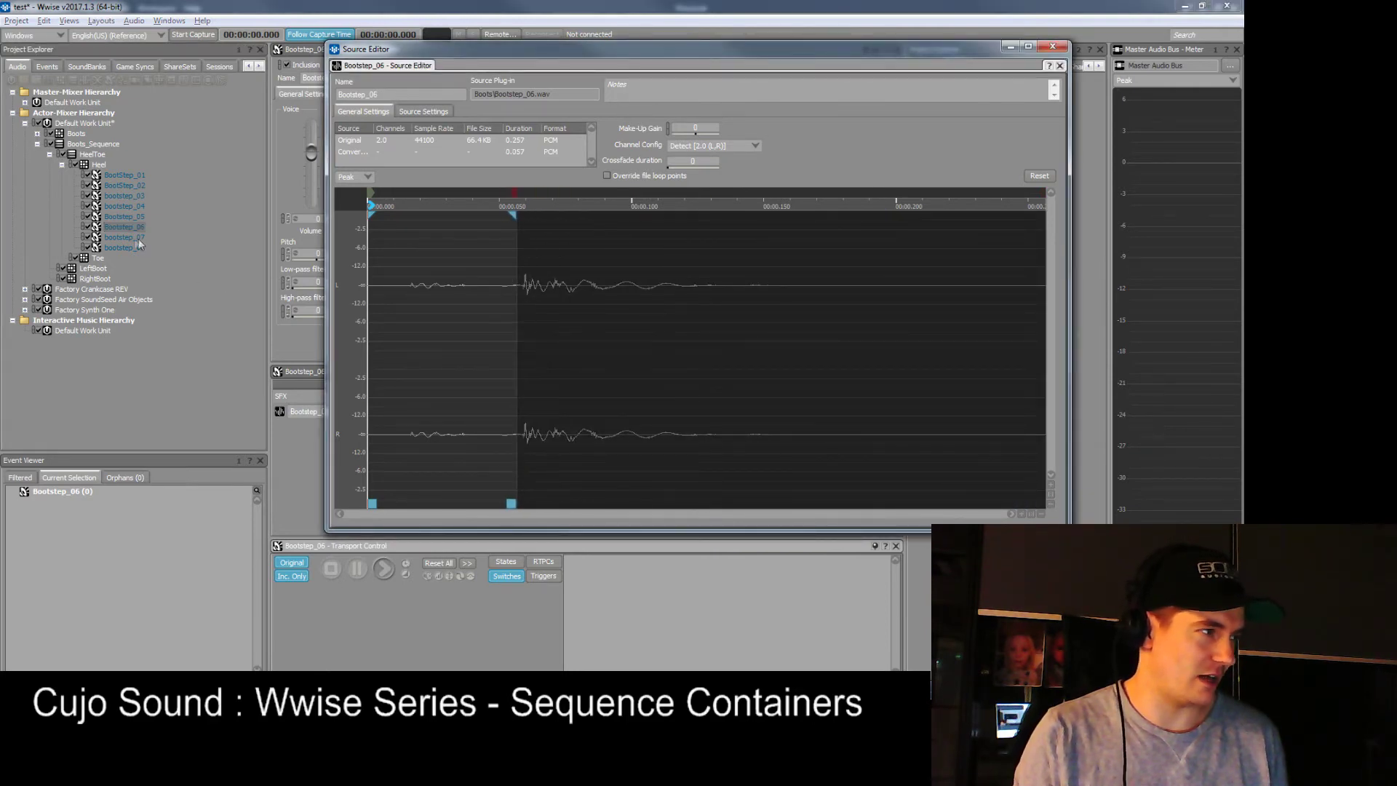
click(141, 238)
drag(1042, 503, 439, 468)
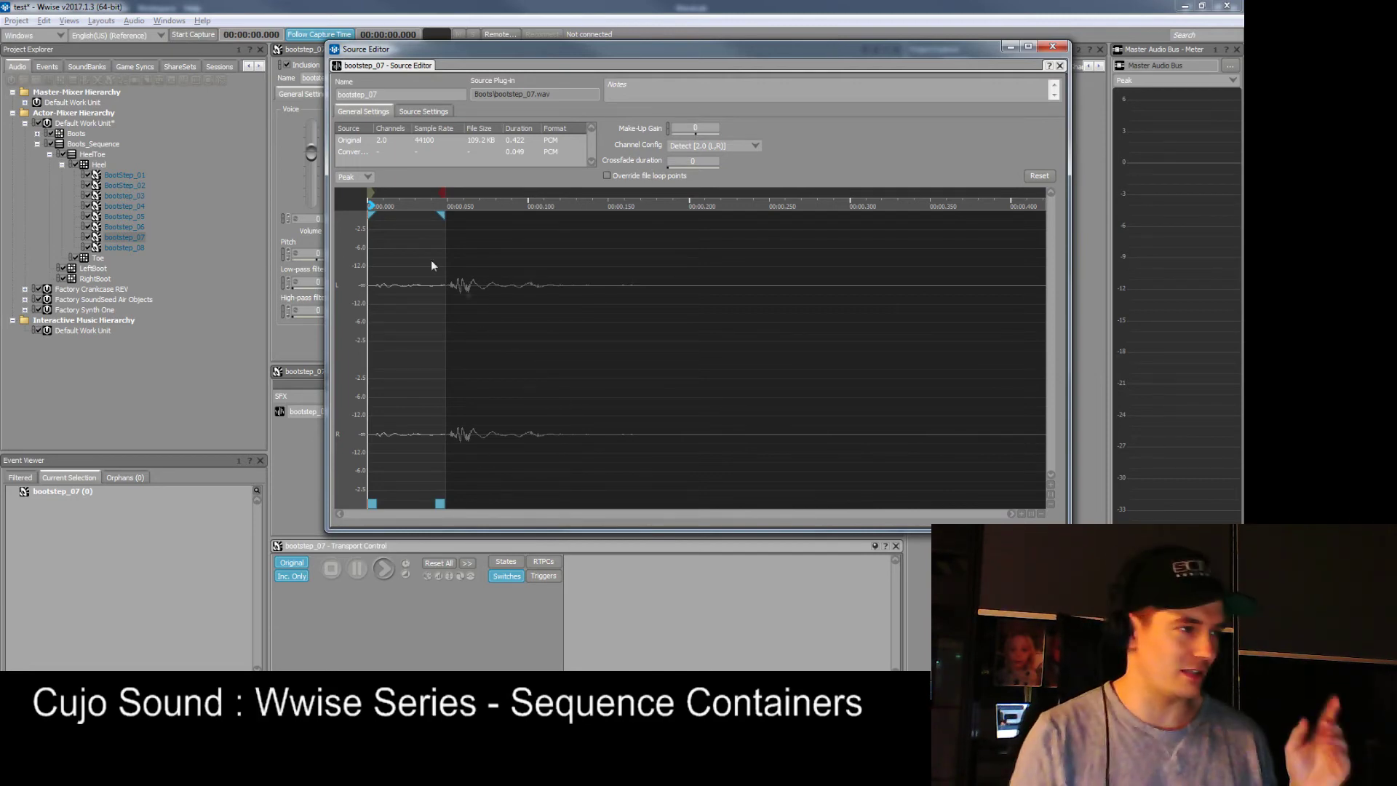
click(129, 246)
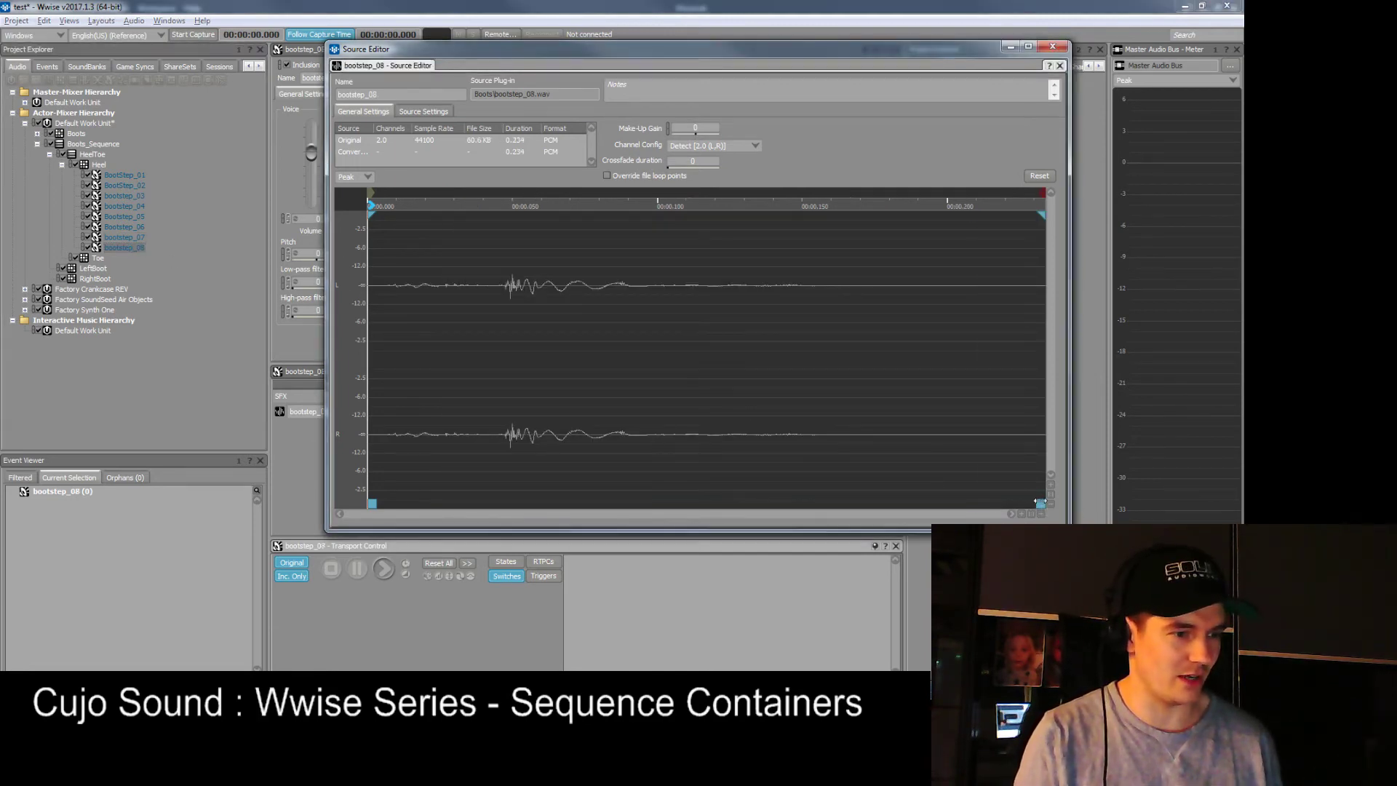
drag(1041, 502, 500, 502)
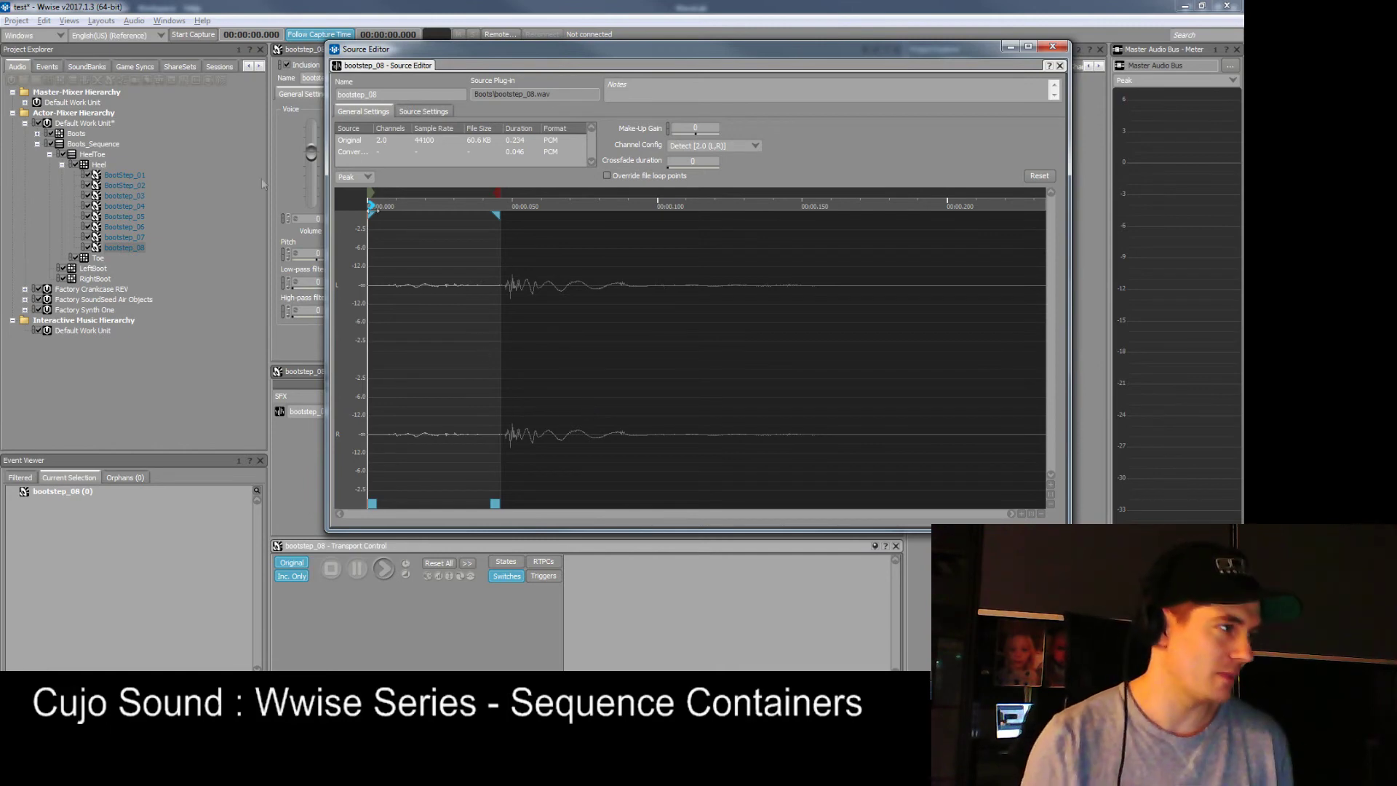
Step: Review the trimmed Heel sounds, then expand the Toe container to show its eight bootsteps
click(128, 175)
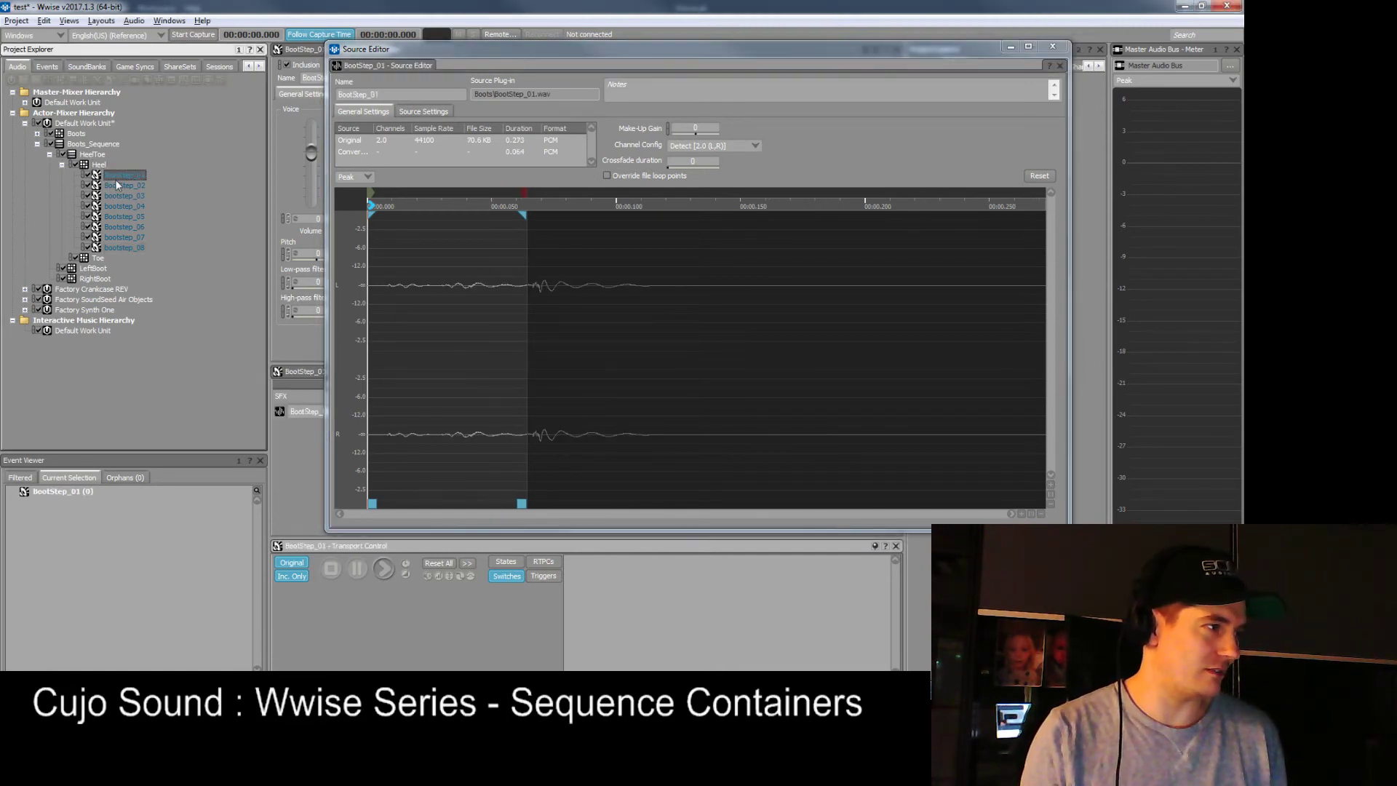
key(Down)
key(Down)
key(Down)
key(Down)
key(Down)
key(Down)
key(Down)
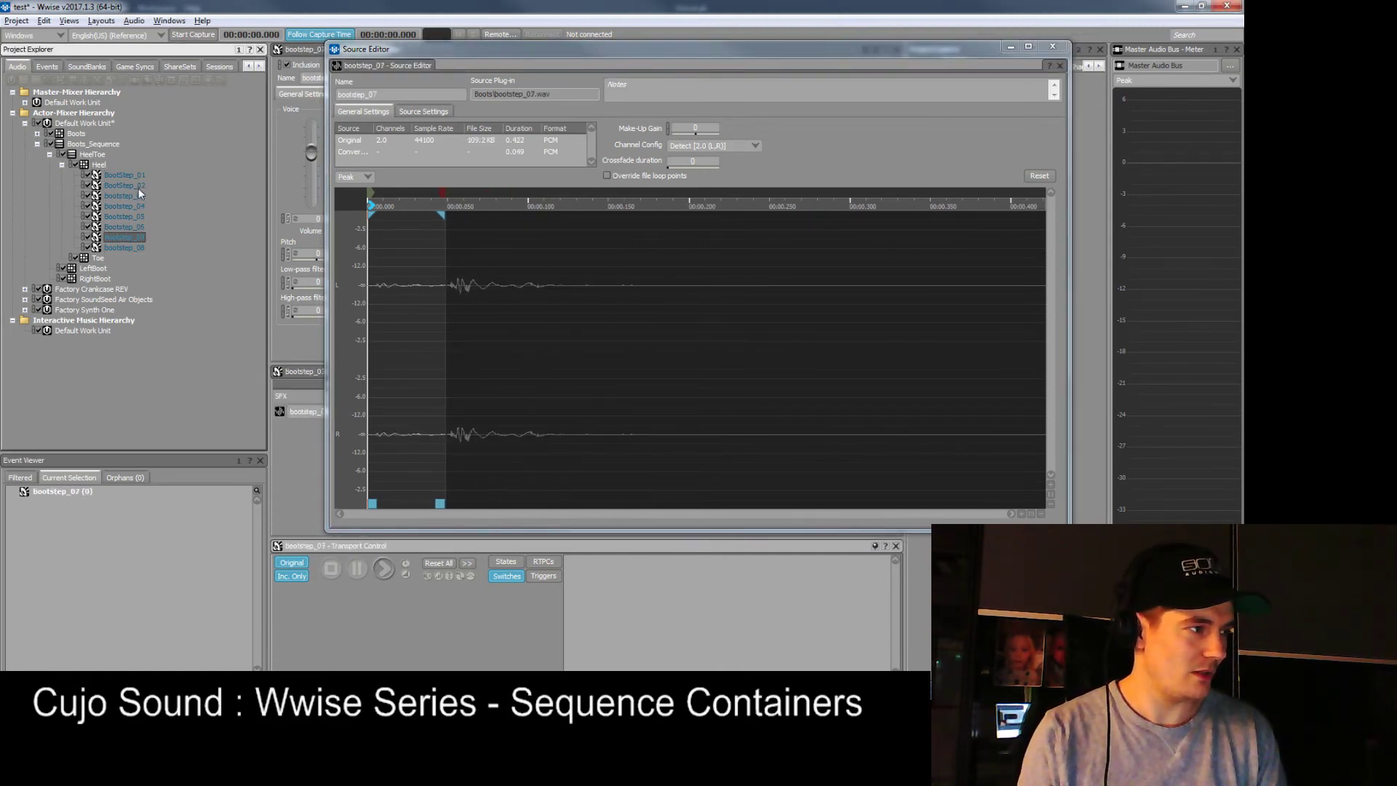
key(Up)
key(Up)
key(Up)
key(Up)
key(Up)
key(Up)
key(Up)
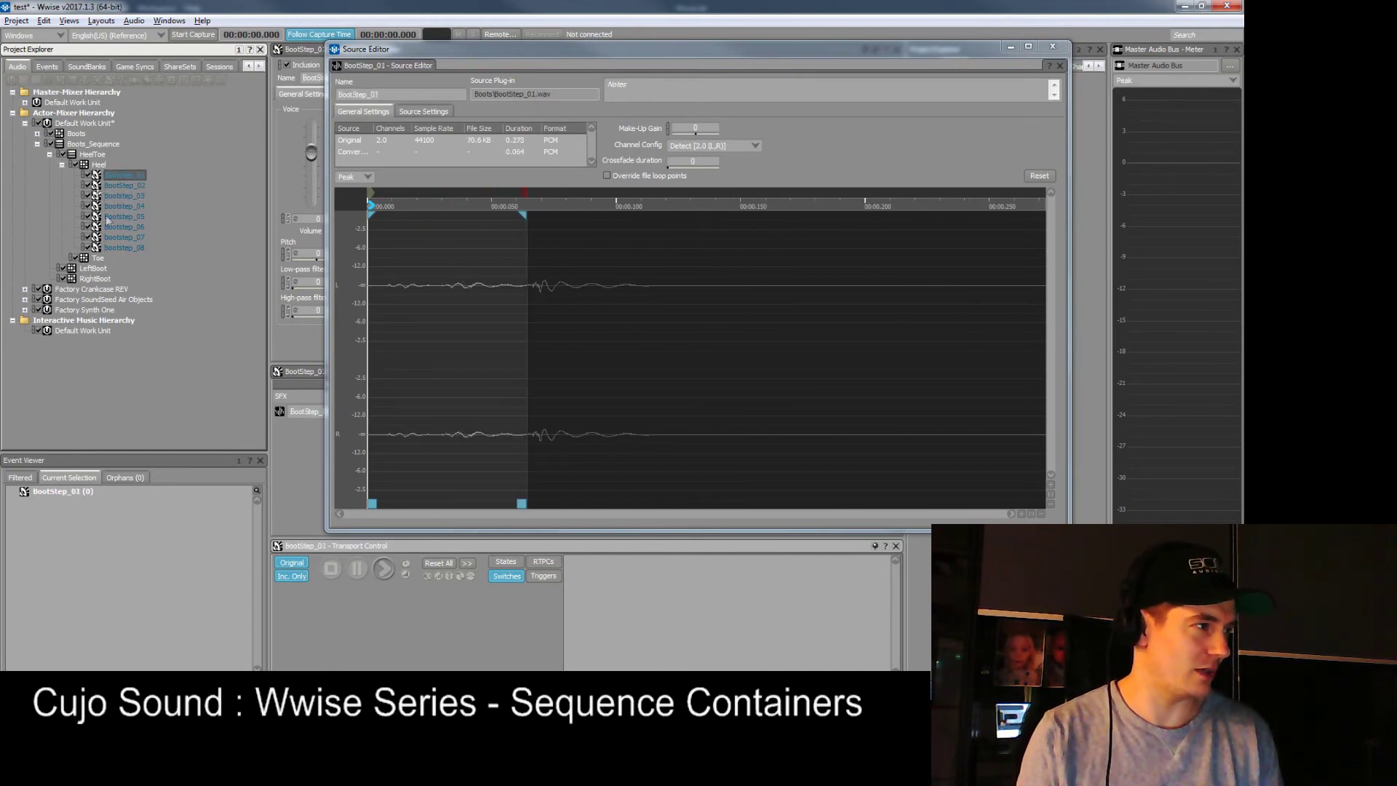
shift+click(130, 246)
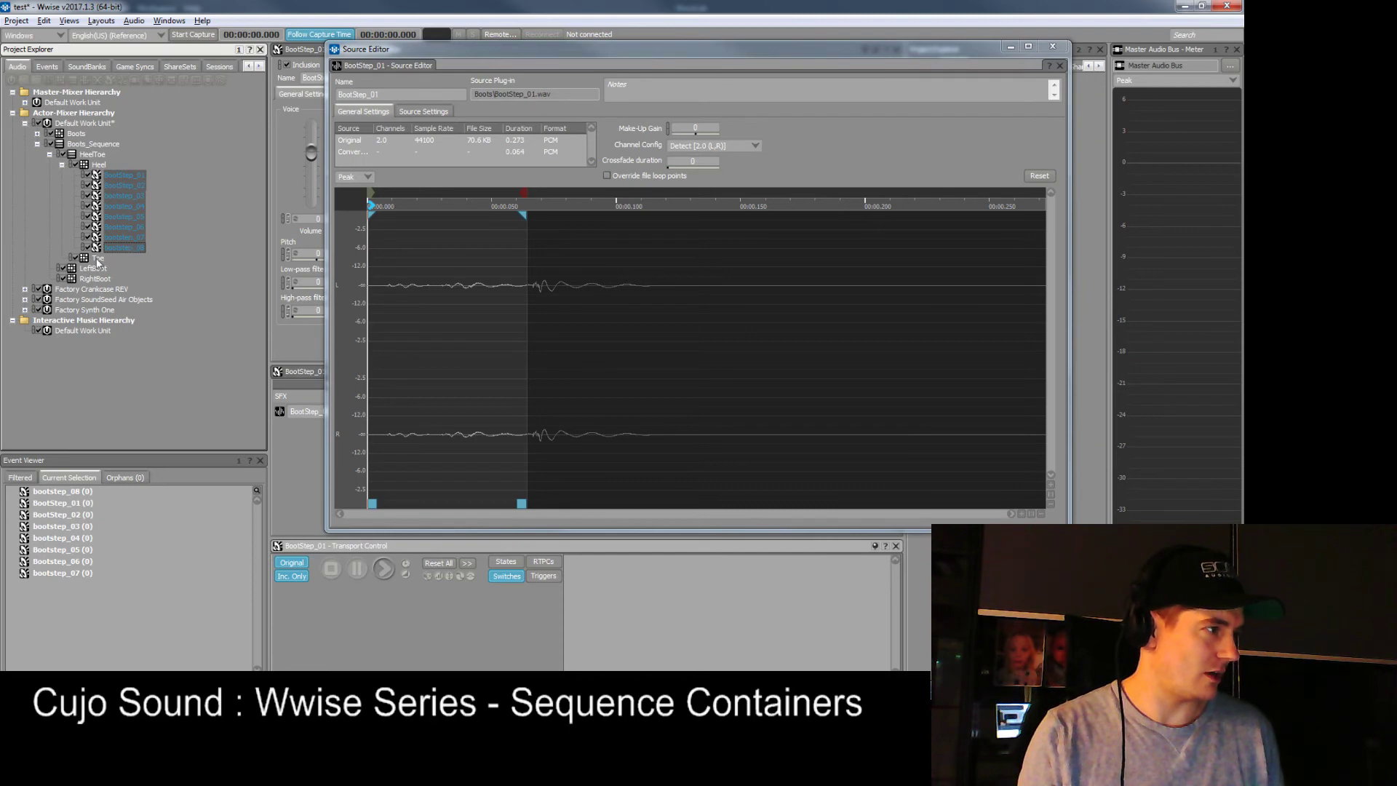
click(97, 259)
click(62, 257)
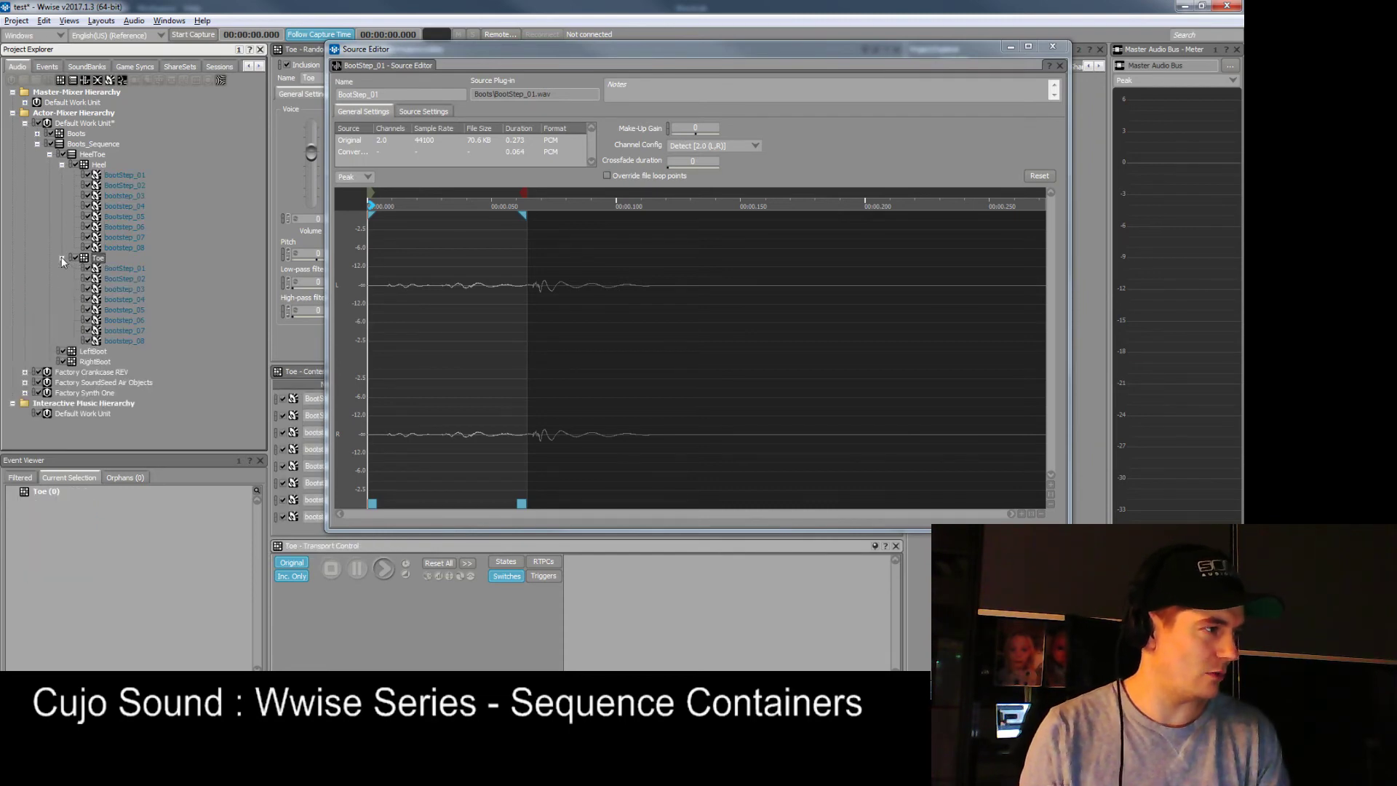
Step: Restore full length on Toe's BootStep_01 and BootStep_02, trimming their starts to about 0.073 s and 0.05 s
click(124, 268)
click(125, 278)
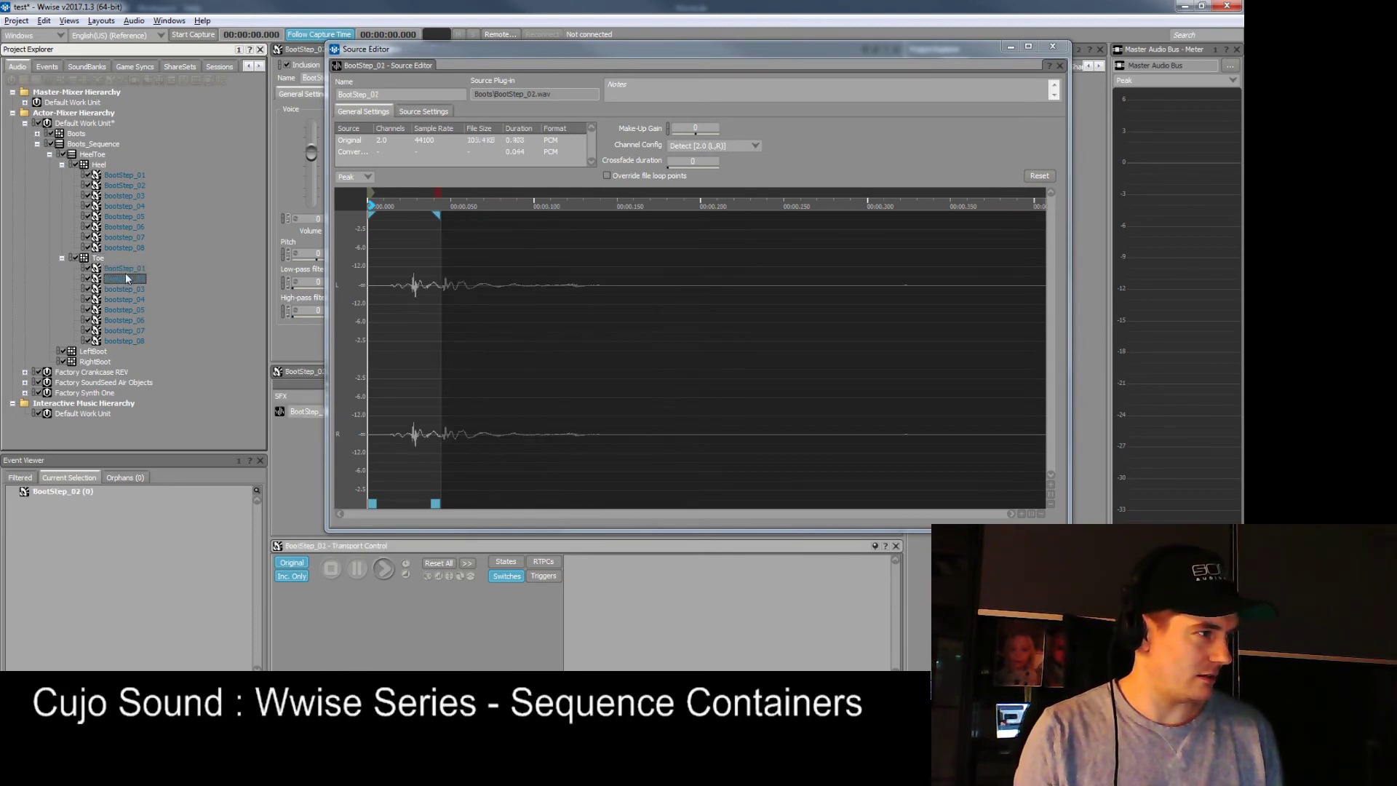
click(125, 268)
drag(530, 511, 1046, 505)
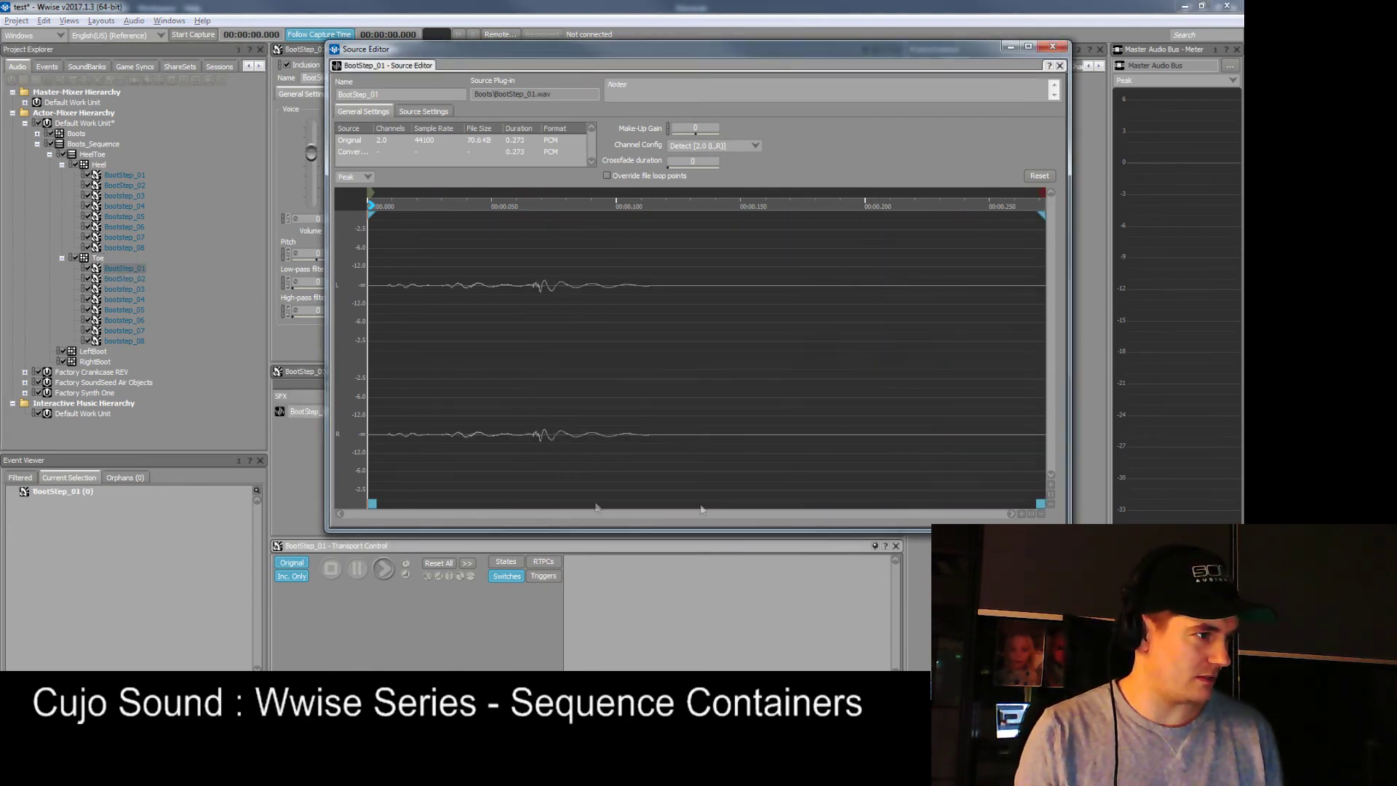
drag(387, 507, 532, 504)
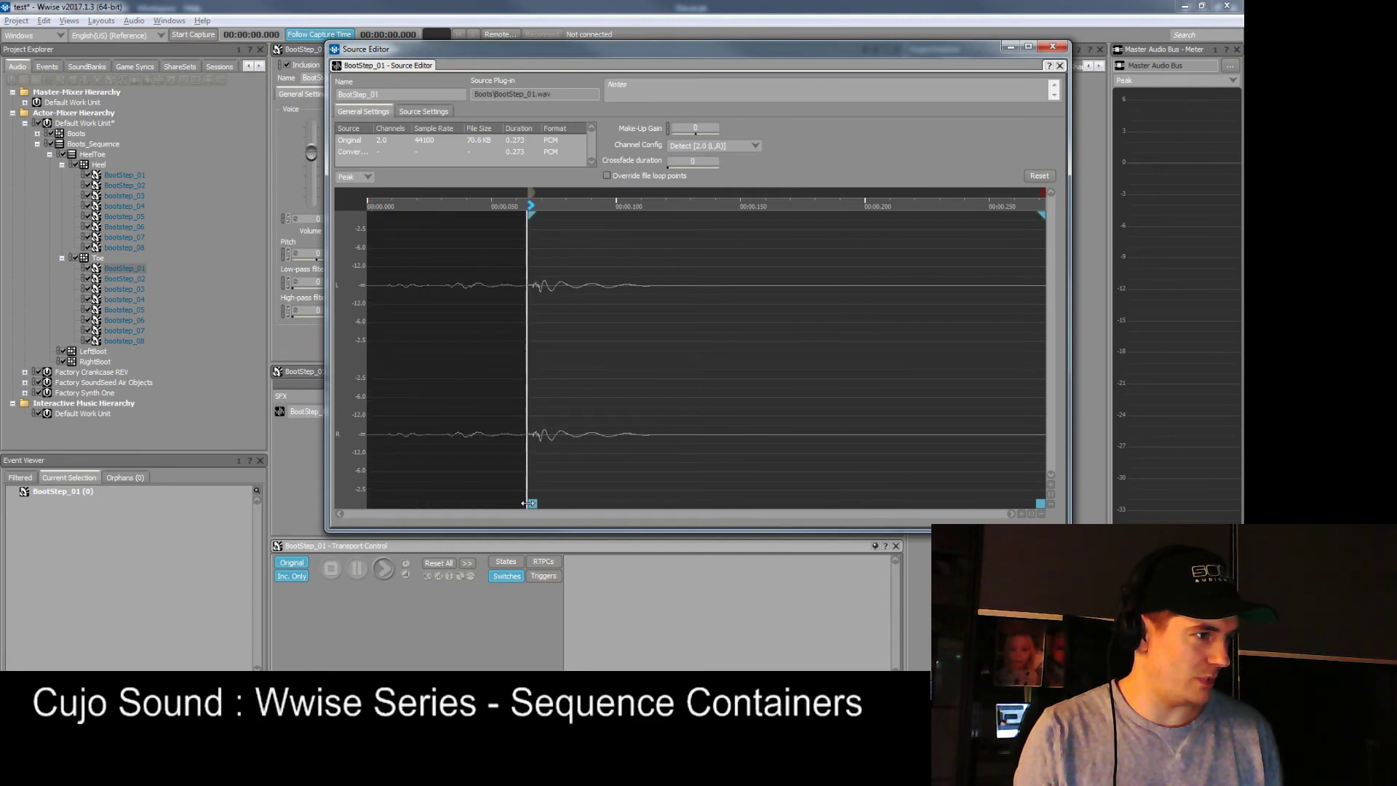
click(125, 278)
drag(435, 503, 1041, 504)
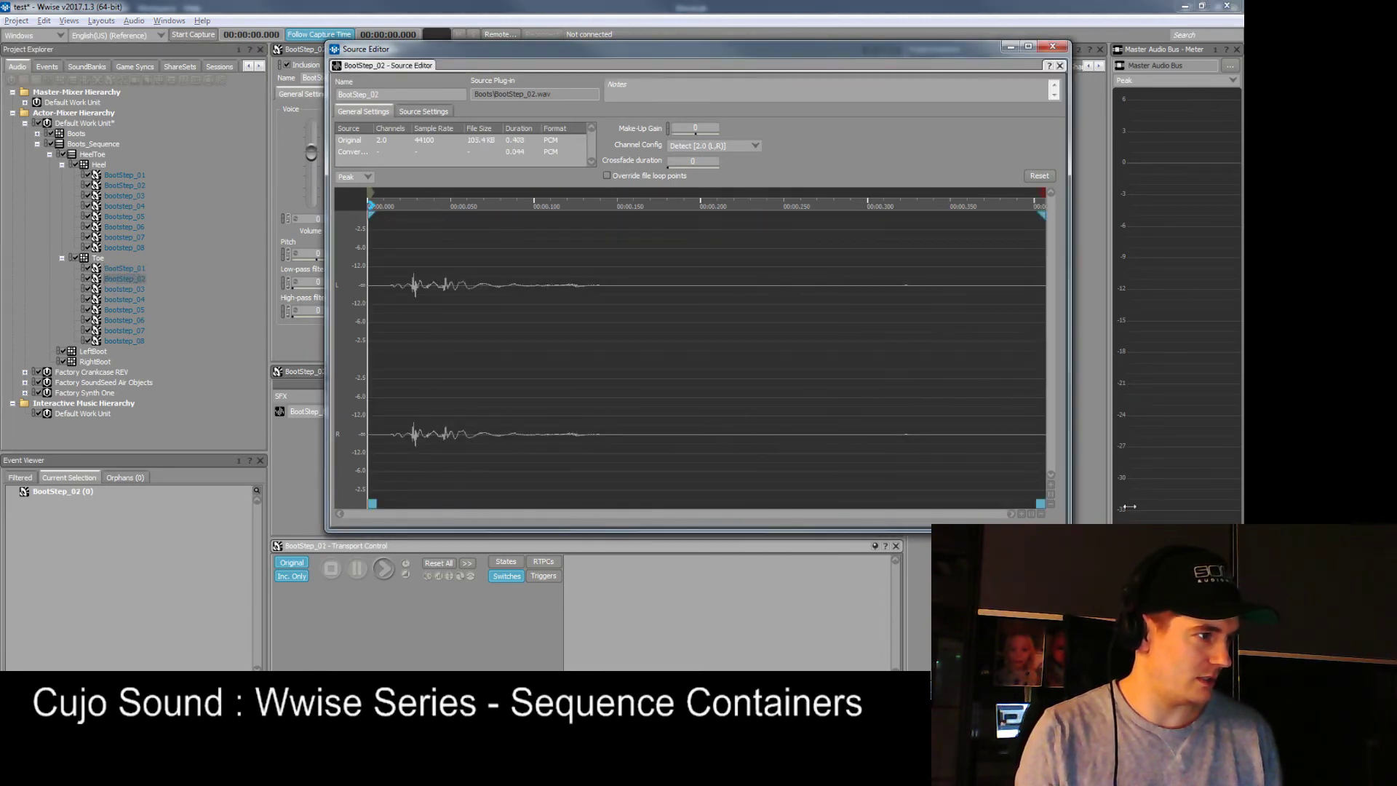
drag(372, 503, 1040, 503)
Step: Trim the starts of Toe's bootstep_03, bootstep_04 and bootstep_05 past the heel hit
click(124, 289)
drag(371, 503, 442, 504)
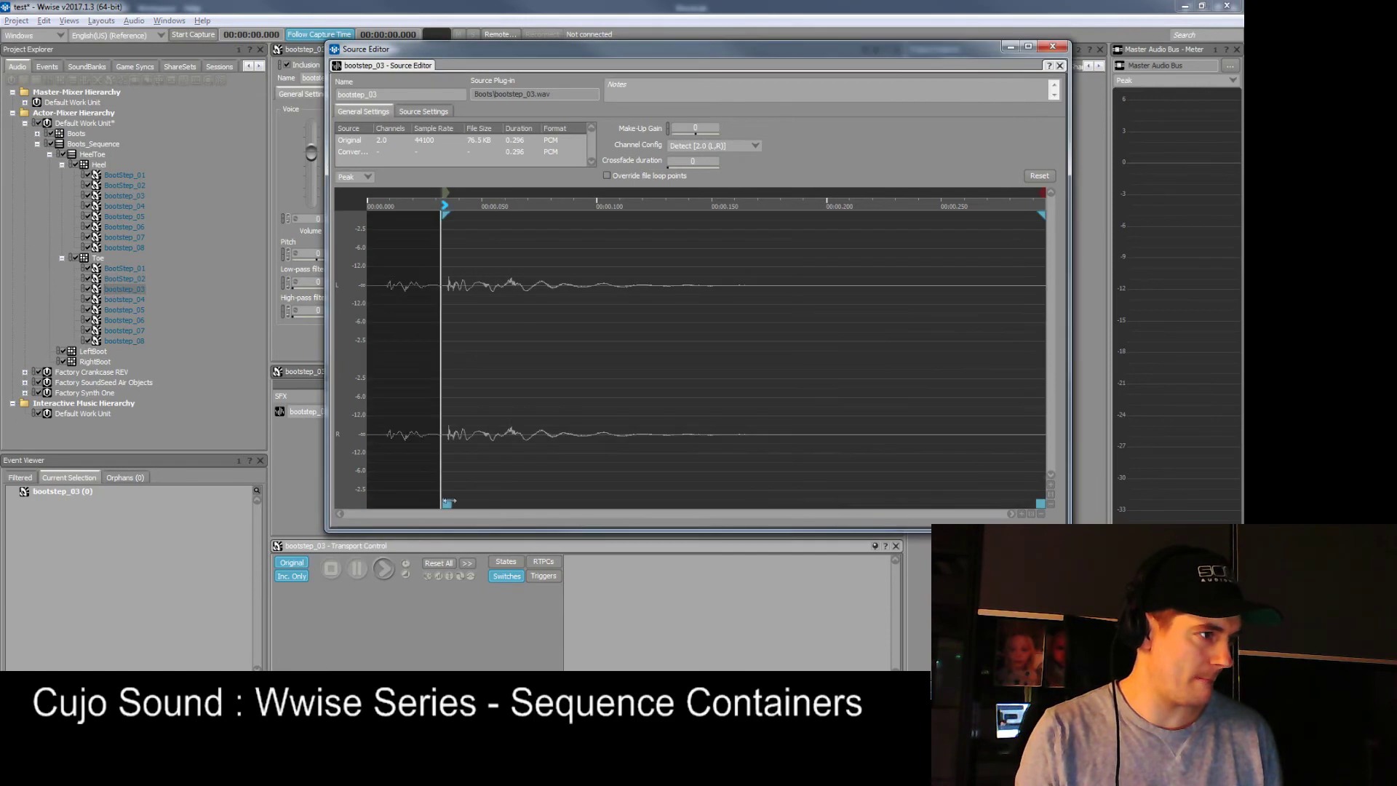
click(124, 300)
drag(536, 503, 1040, 504)
drag(372, 504, 493, 503)
click(124, 309)
drag(687, 503, 1041, 503)
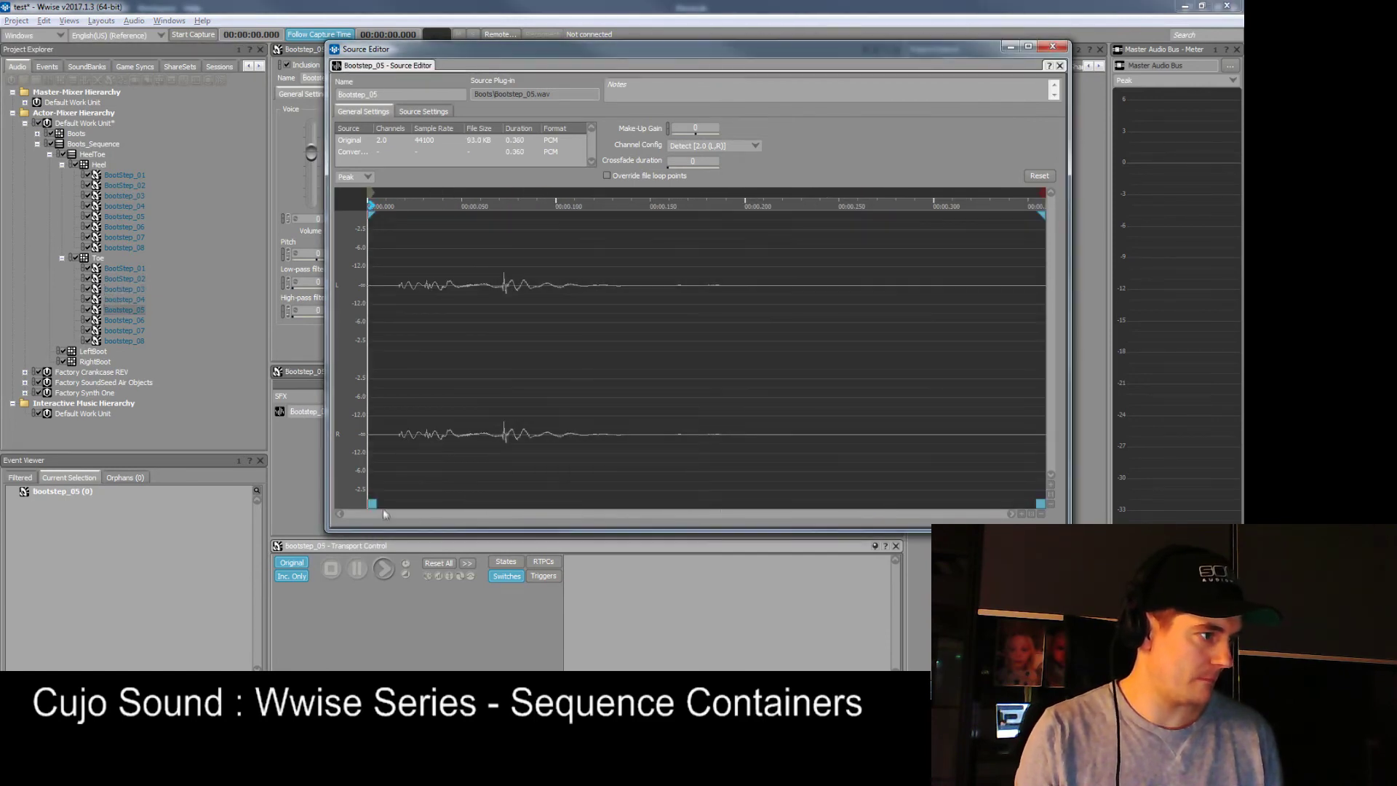
drag(372, 503, 499, 503)
Step: Trim the silent starts of Bootstep_06 (about 0.058 s), bootstep_07 and bootstep_08 (about 0.047 s)
click(124, 319)
drag(372, 504, 521, 504)
click(125, 329)
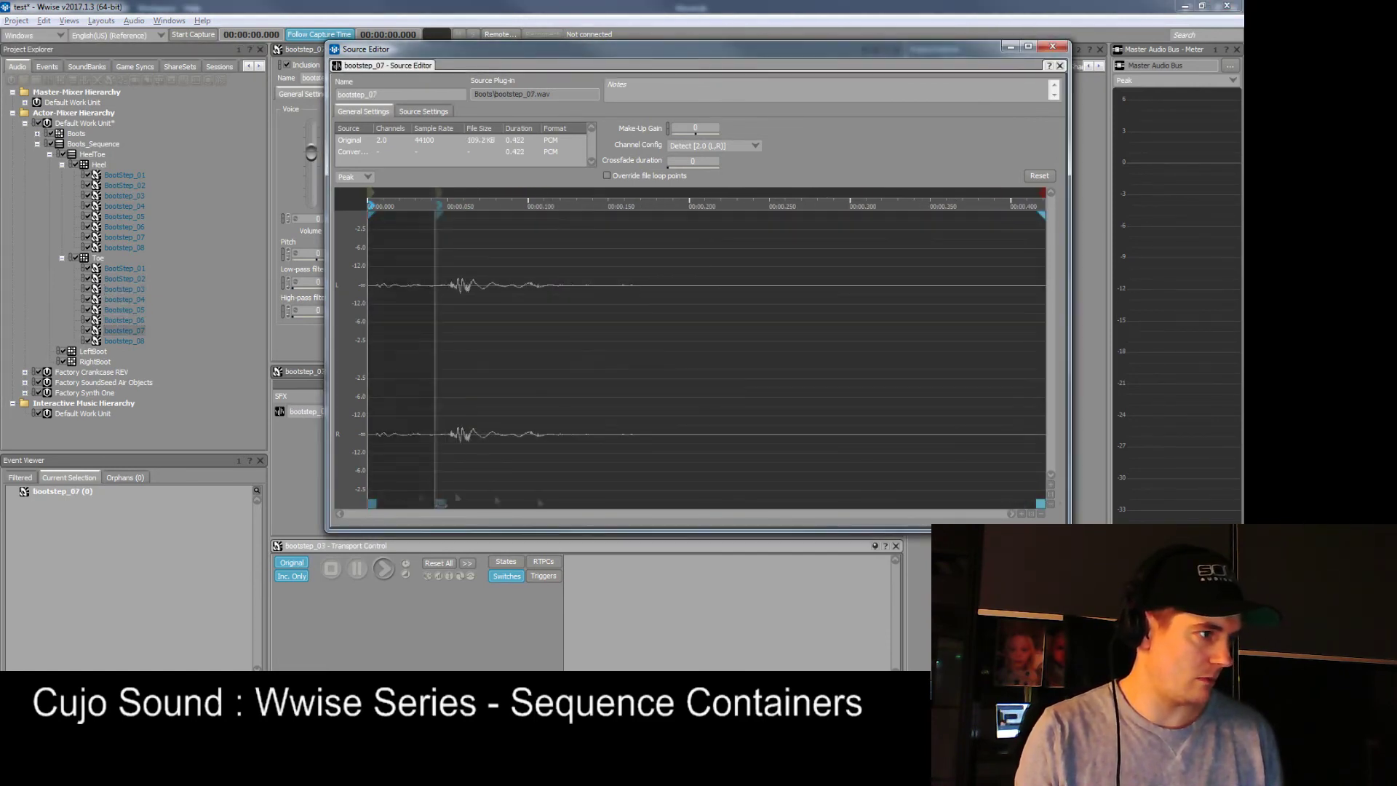
drag(372, 504, 445, 503)
click(139, 340)
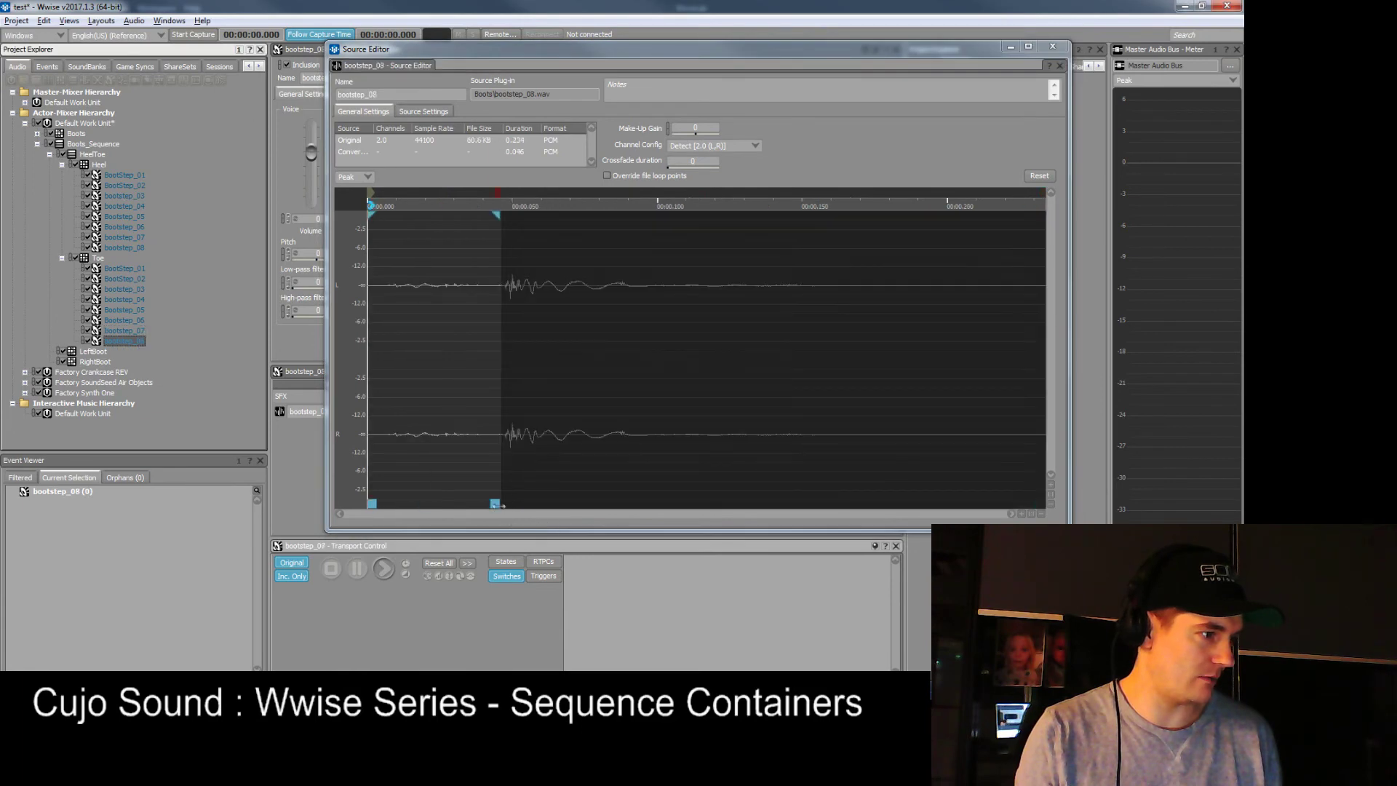
drag(371, 504, 502, 503)
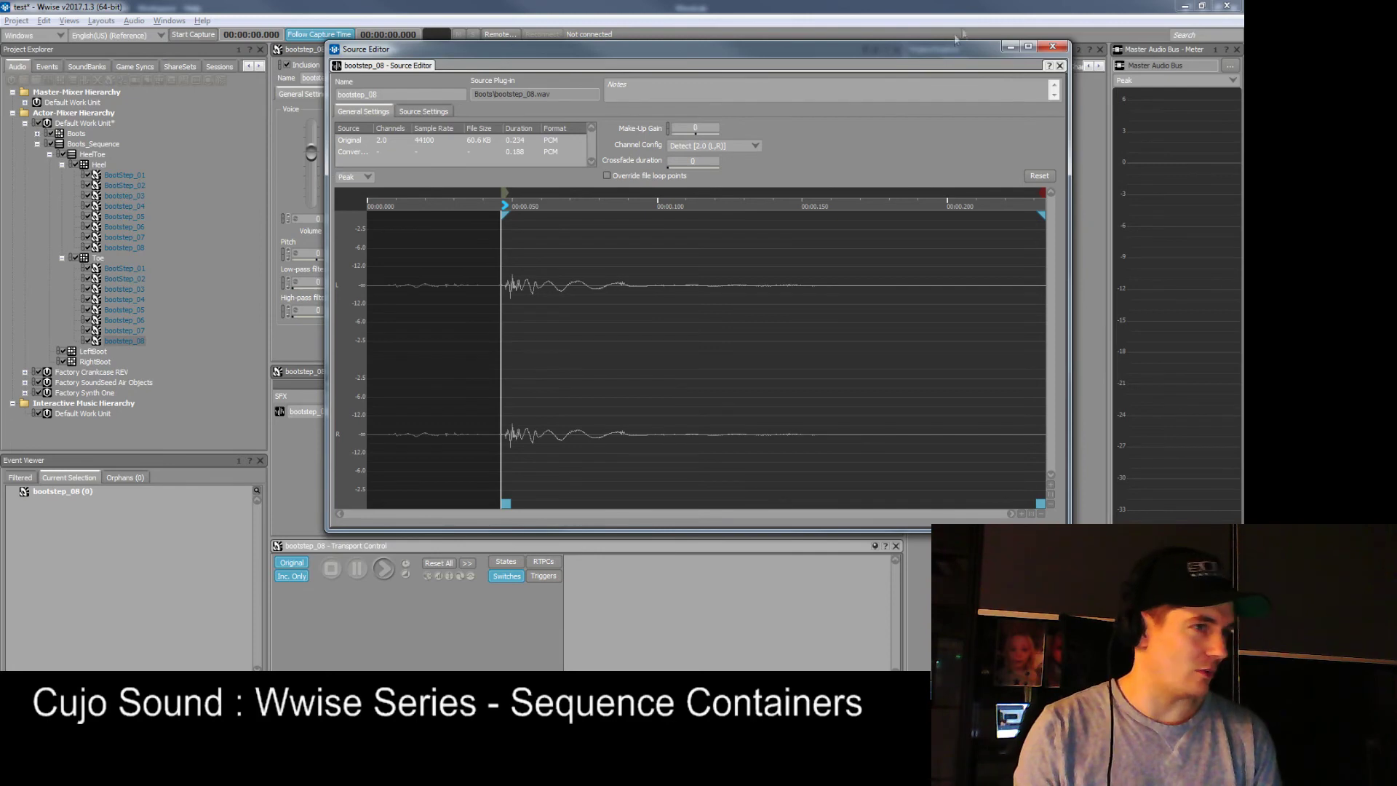
Step: Close the Source Editor, collapse Heel and Toe, and bring up HeelToe's settings from Boots_Sequence
click(1052, 46)
click(106, 260)
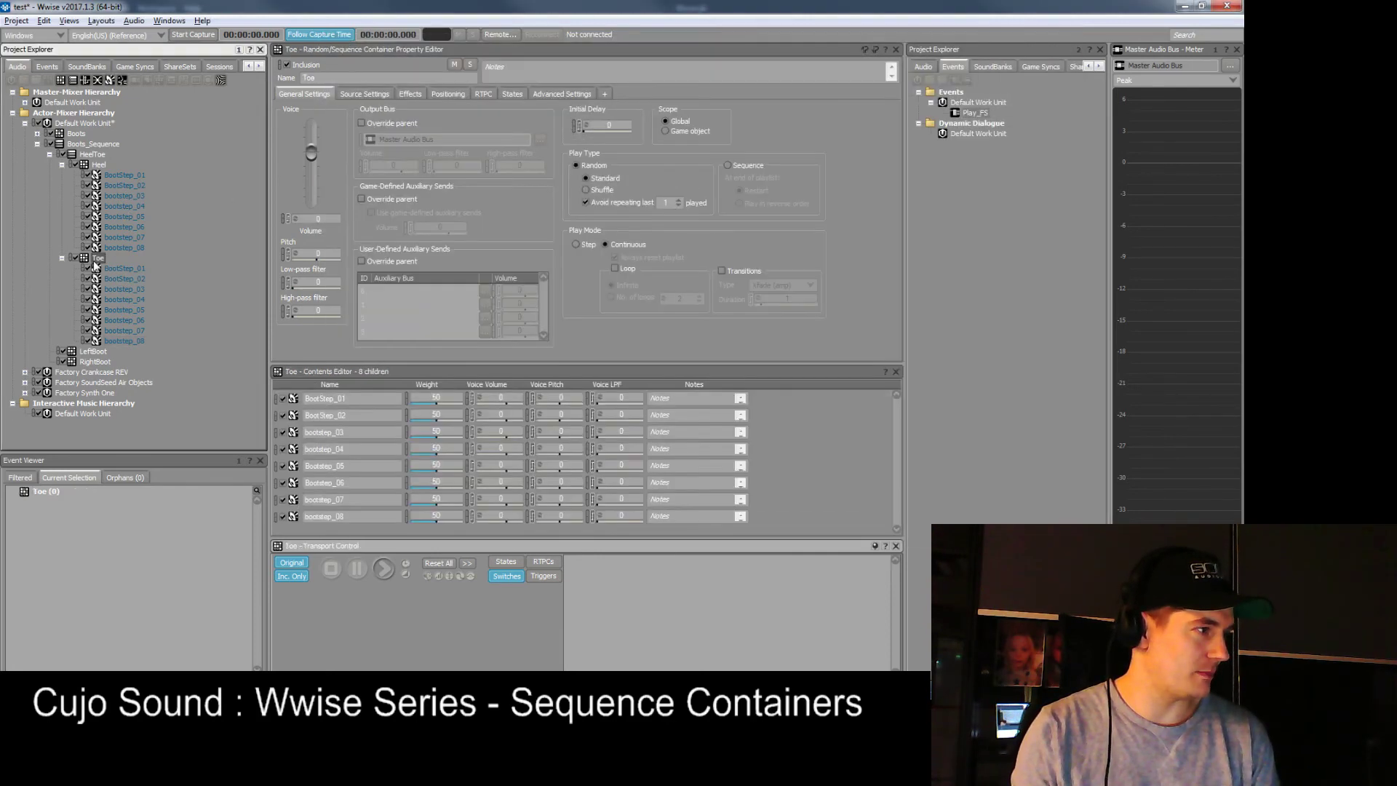
click(92, 155)
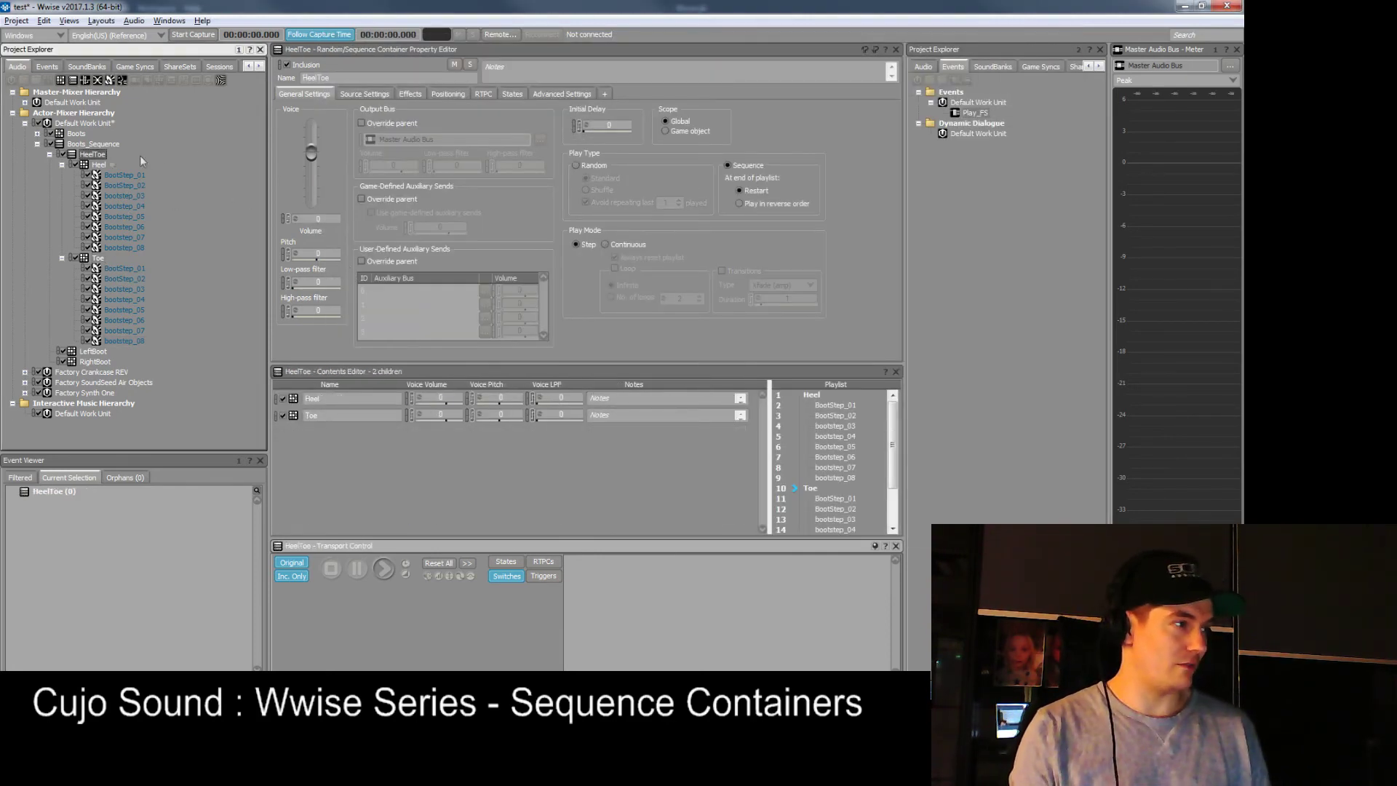
click(62, 164)
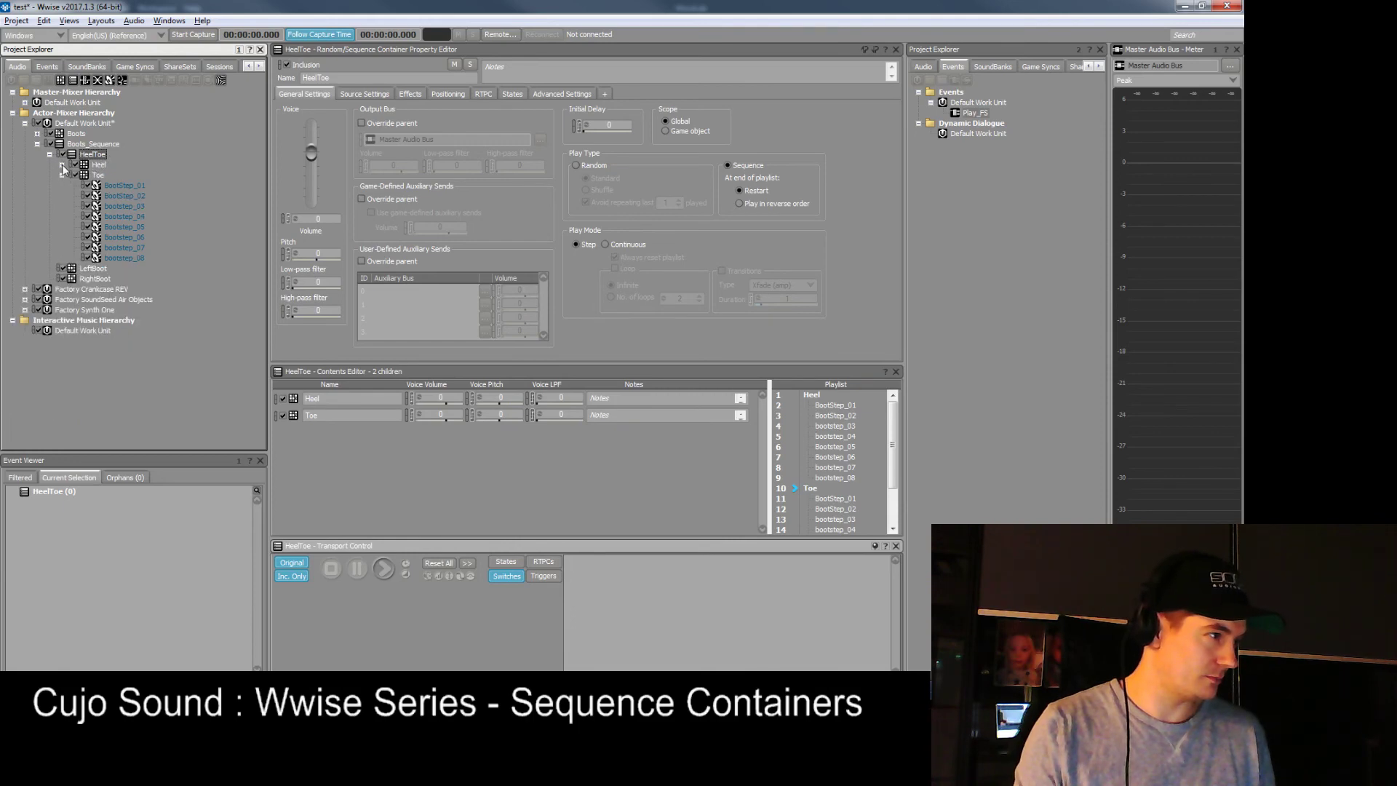
click(62, 176)
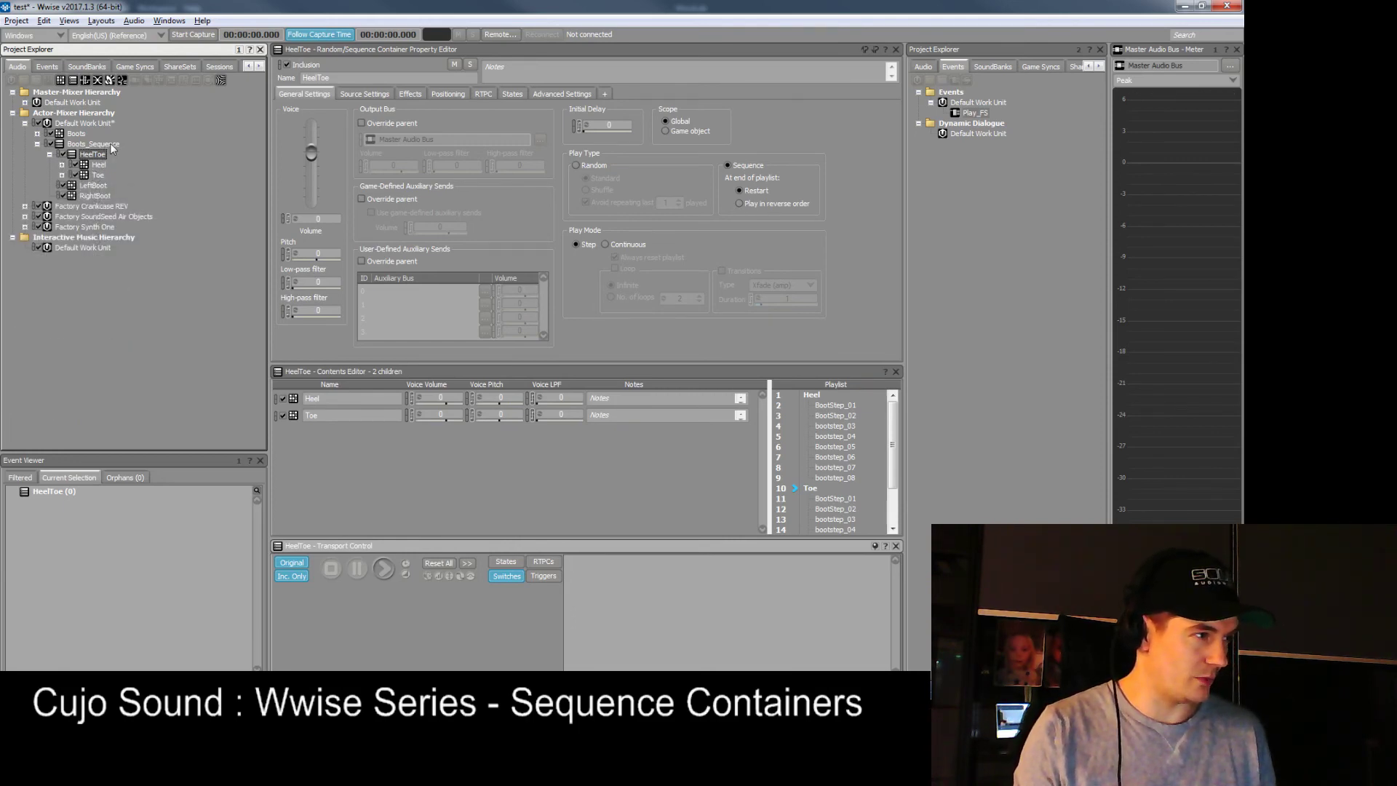
click(111, 145)
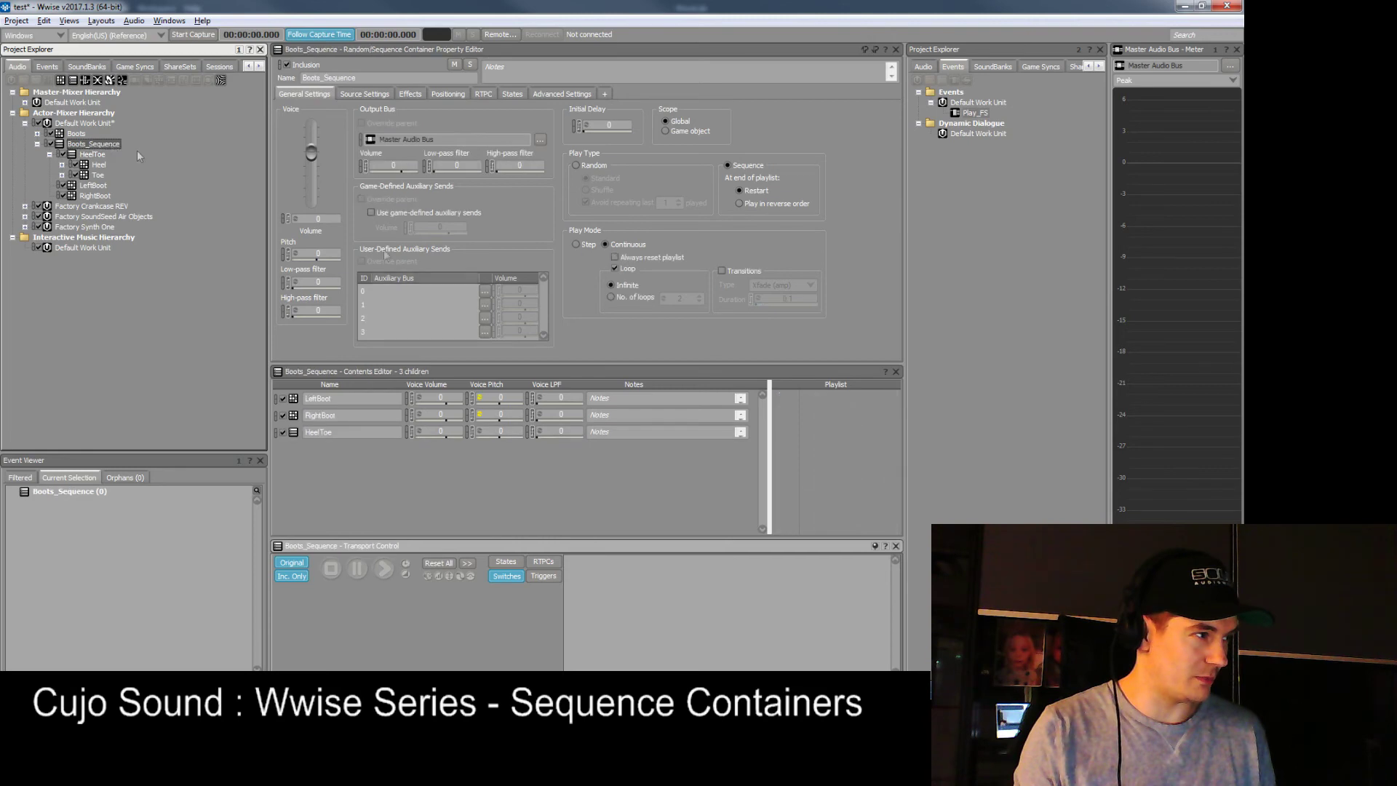
click(300, 435)
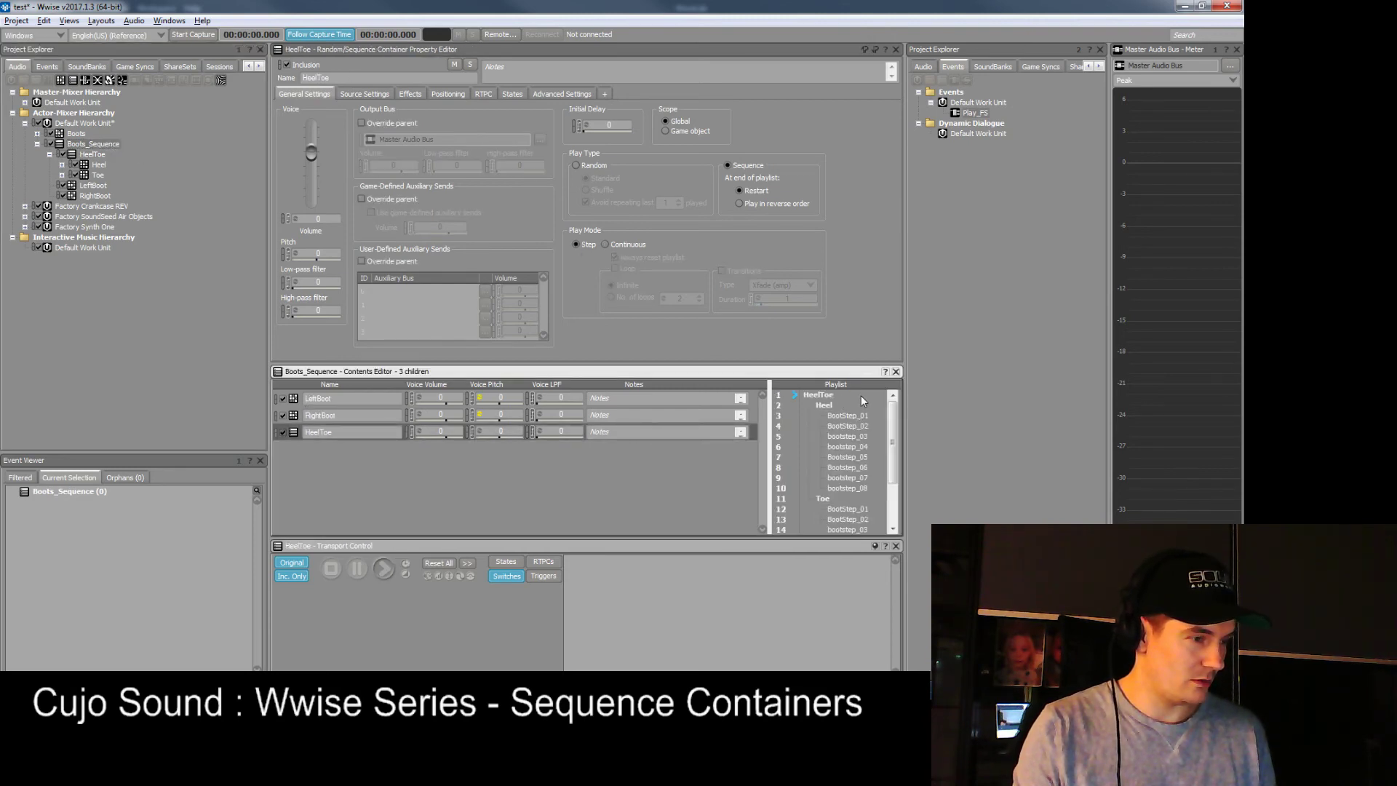
Step: Set HeelToe's play mode to Continuous with Loop enabled and audition it
click(628, 244)
click(629, 270)
key(space)
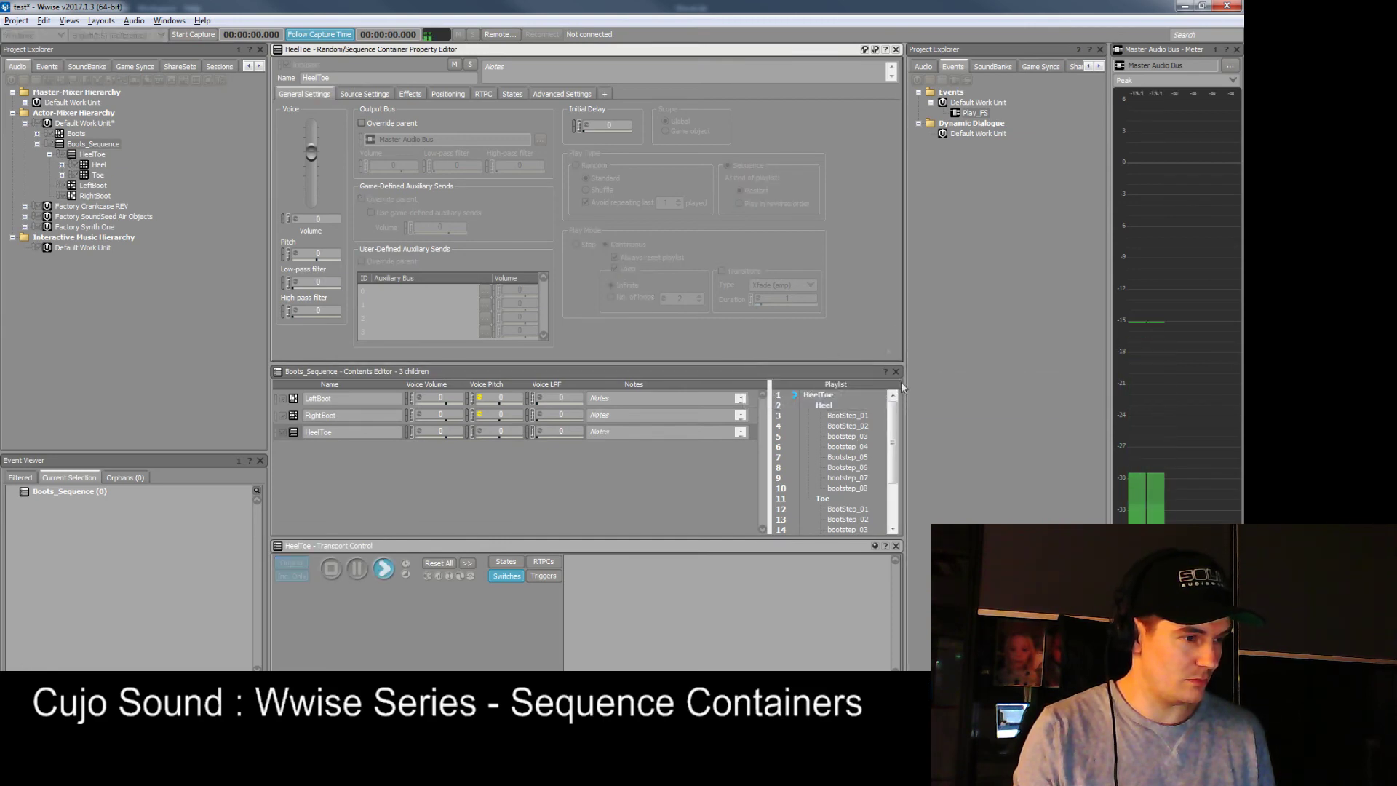
click(92, 154)
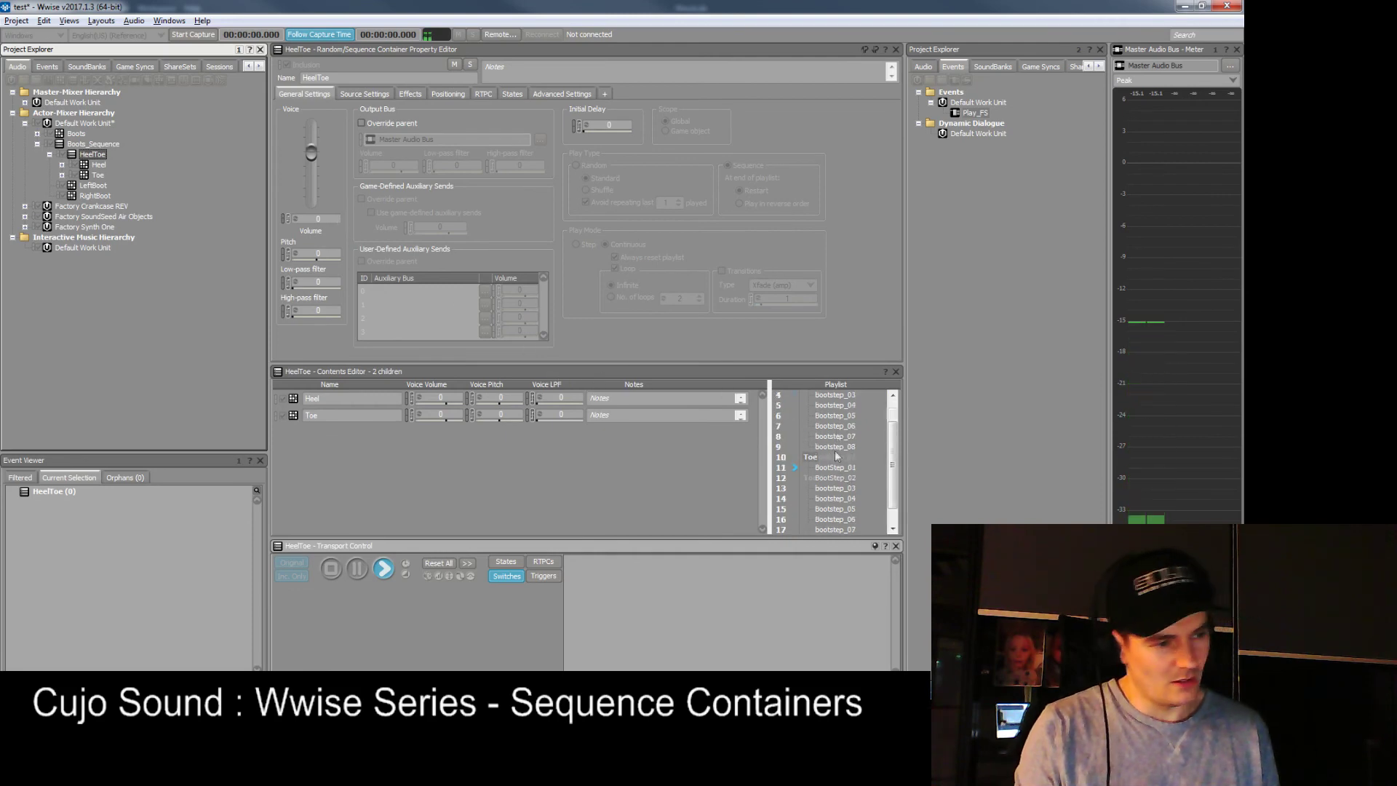
scroll(841, 417, up, 1)
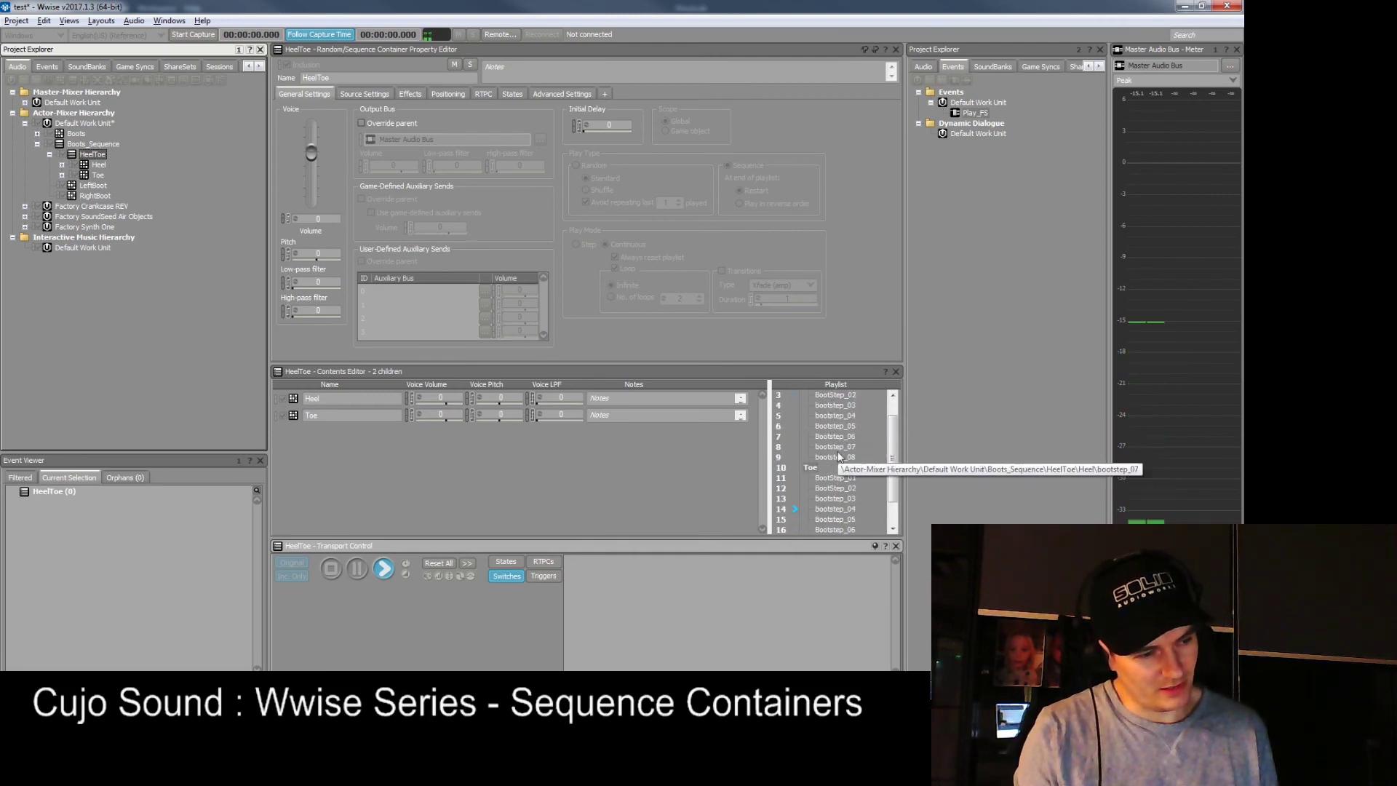
scroll(837, 450, down, 1)
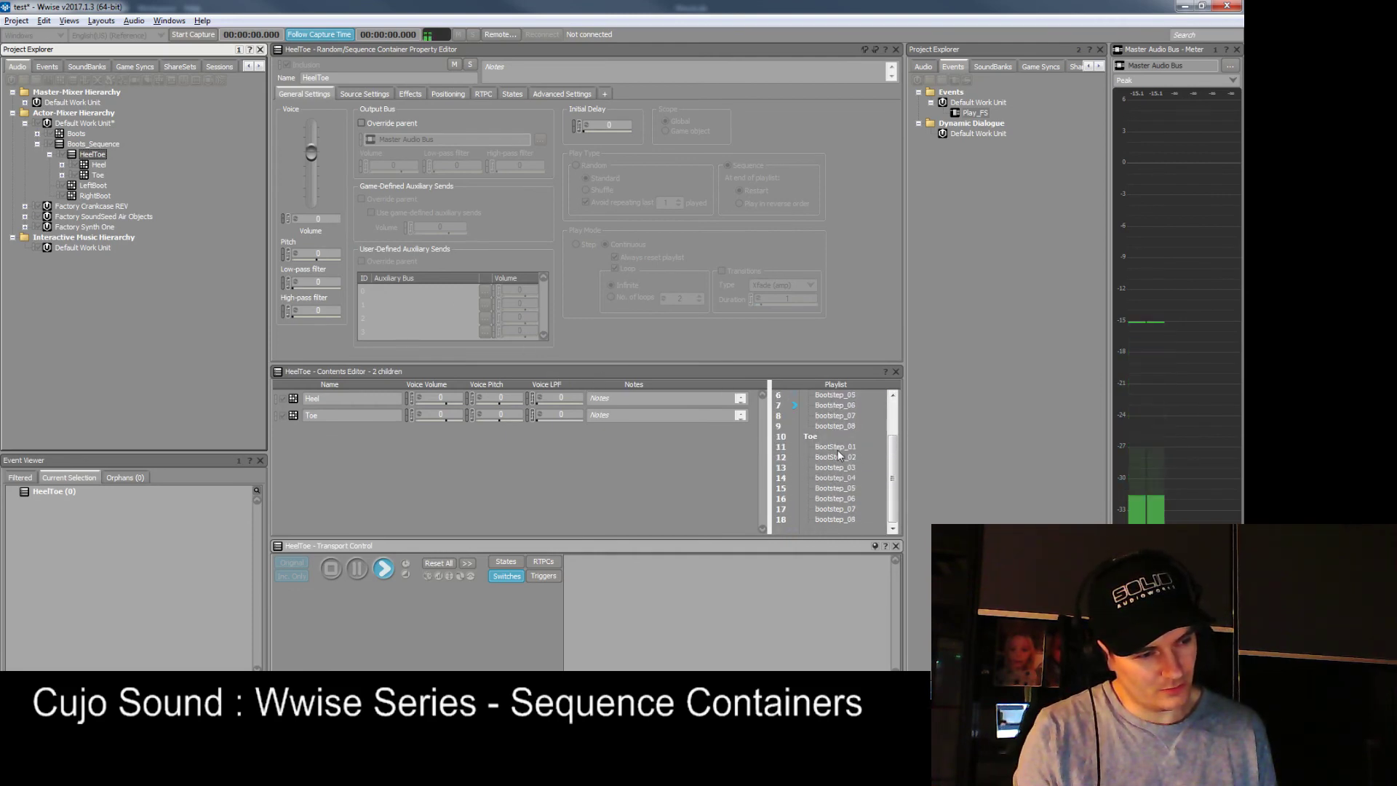
key(space)
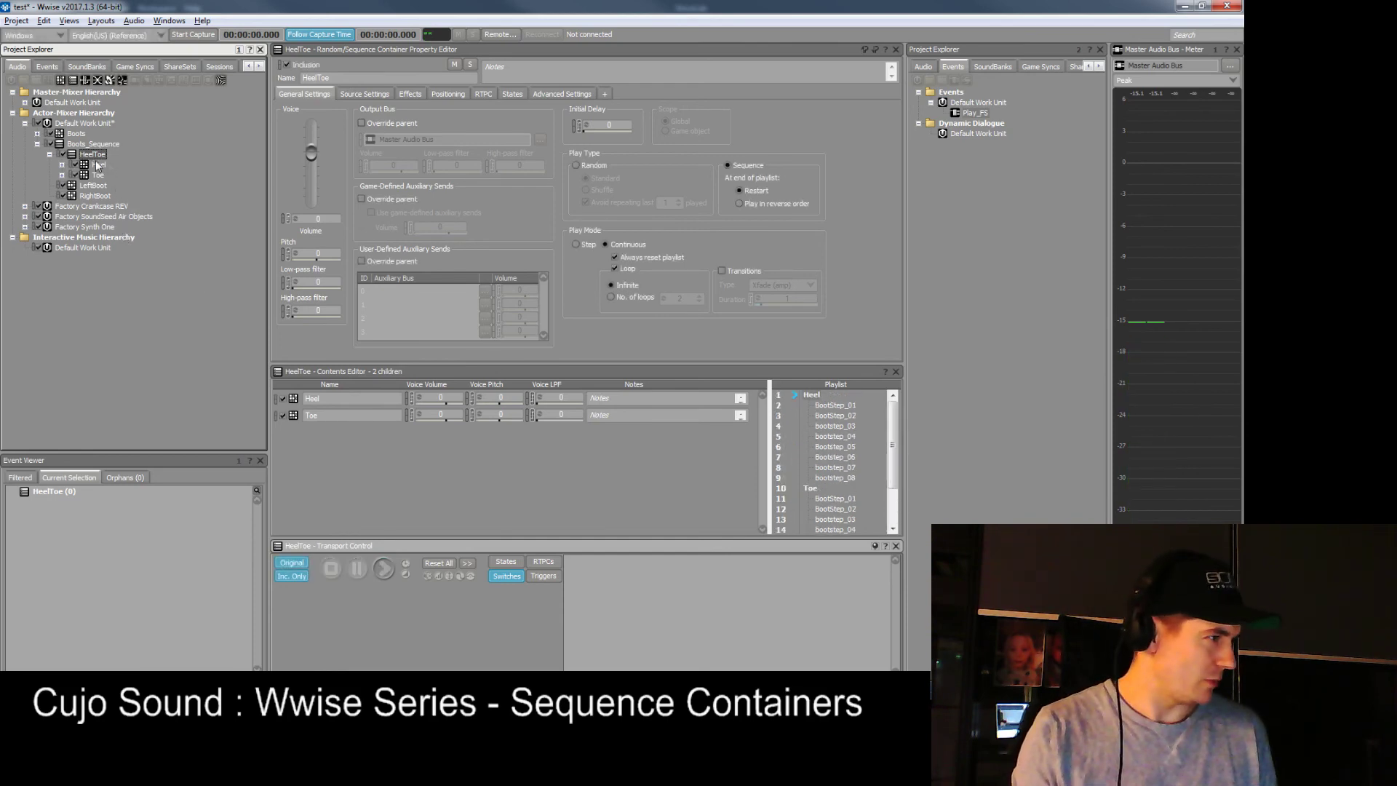
Step: Reselect HeelToe and audition its looping playlist once more
click(98, 165)
click(93, 154)
key(space)
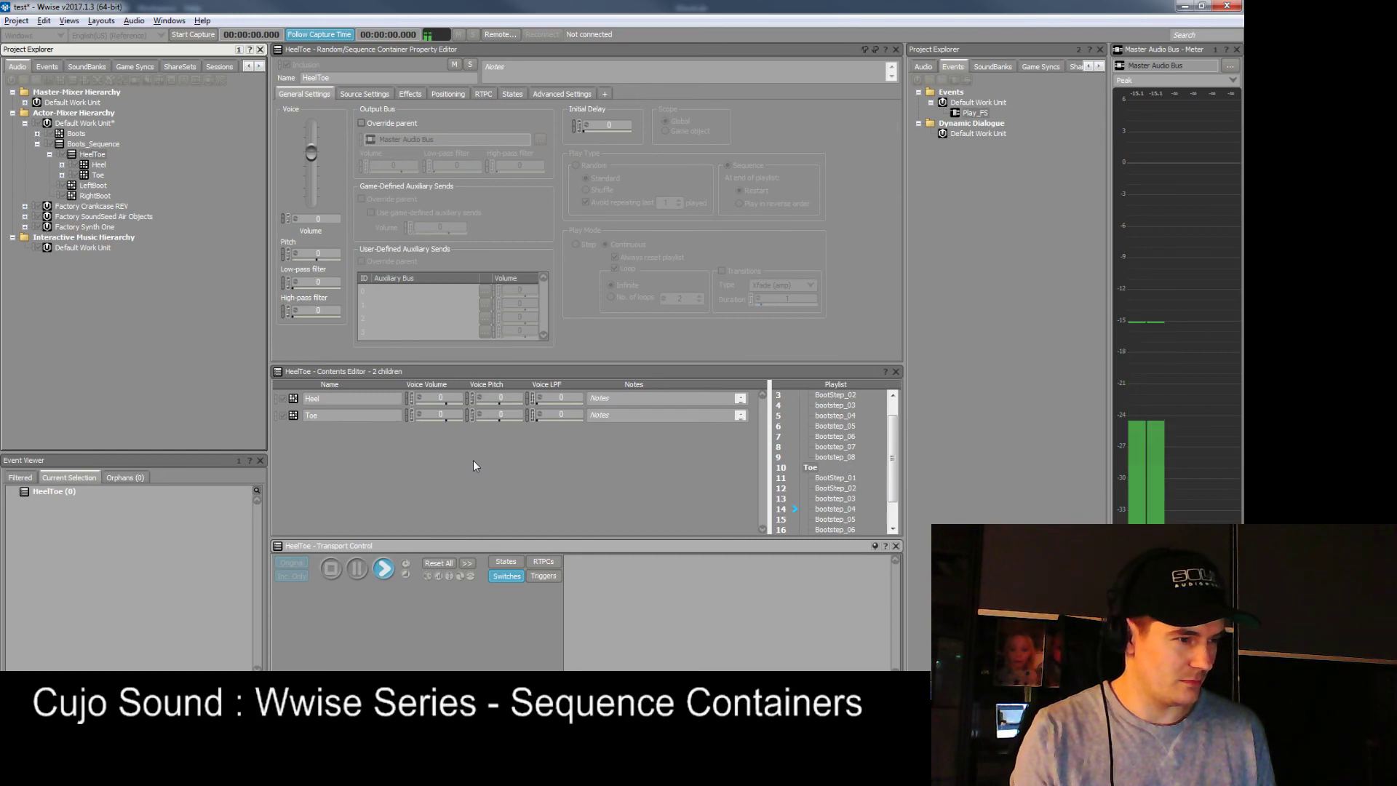
click(339, 567)
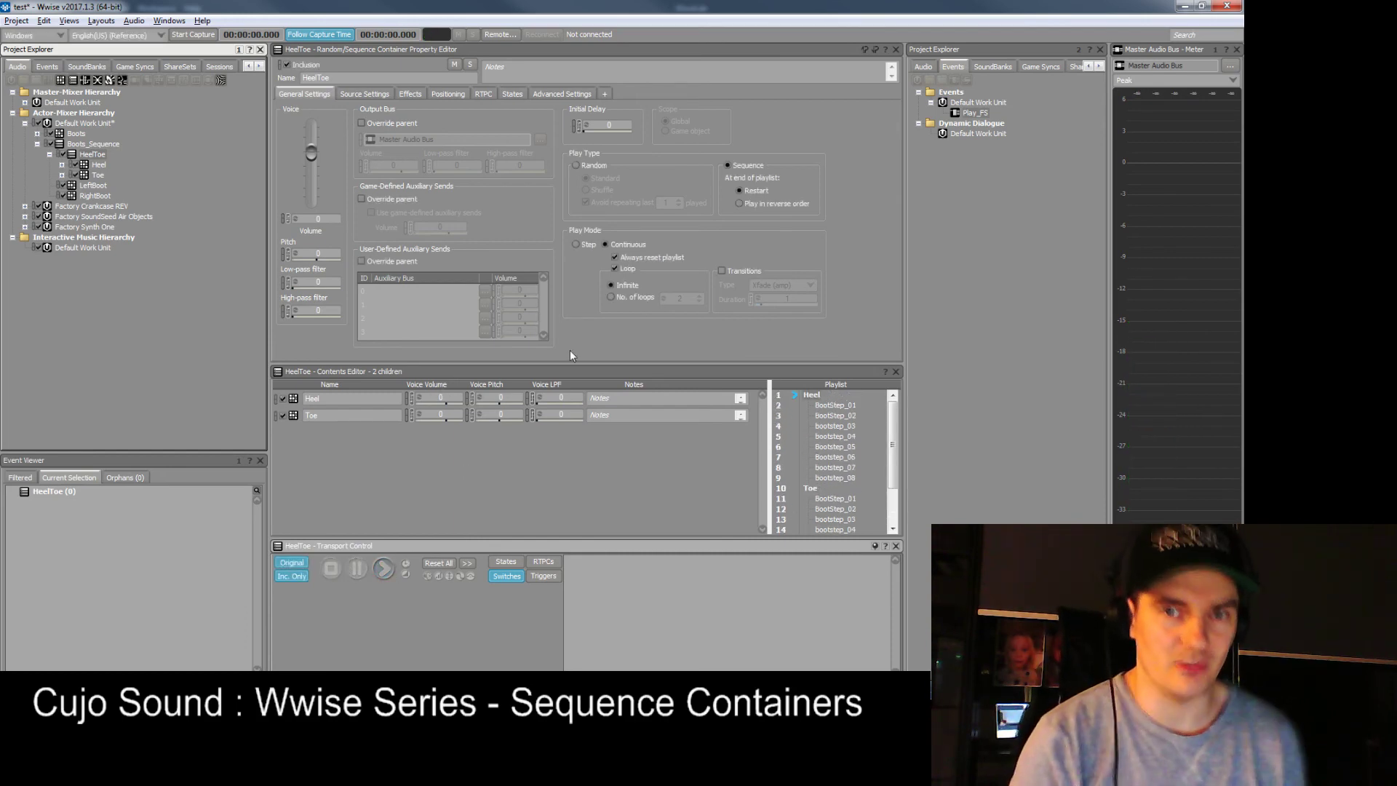
Step: Drag Boots_Sequence onto the Play_FS Play action's target and audition the event
click(975, 113)
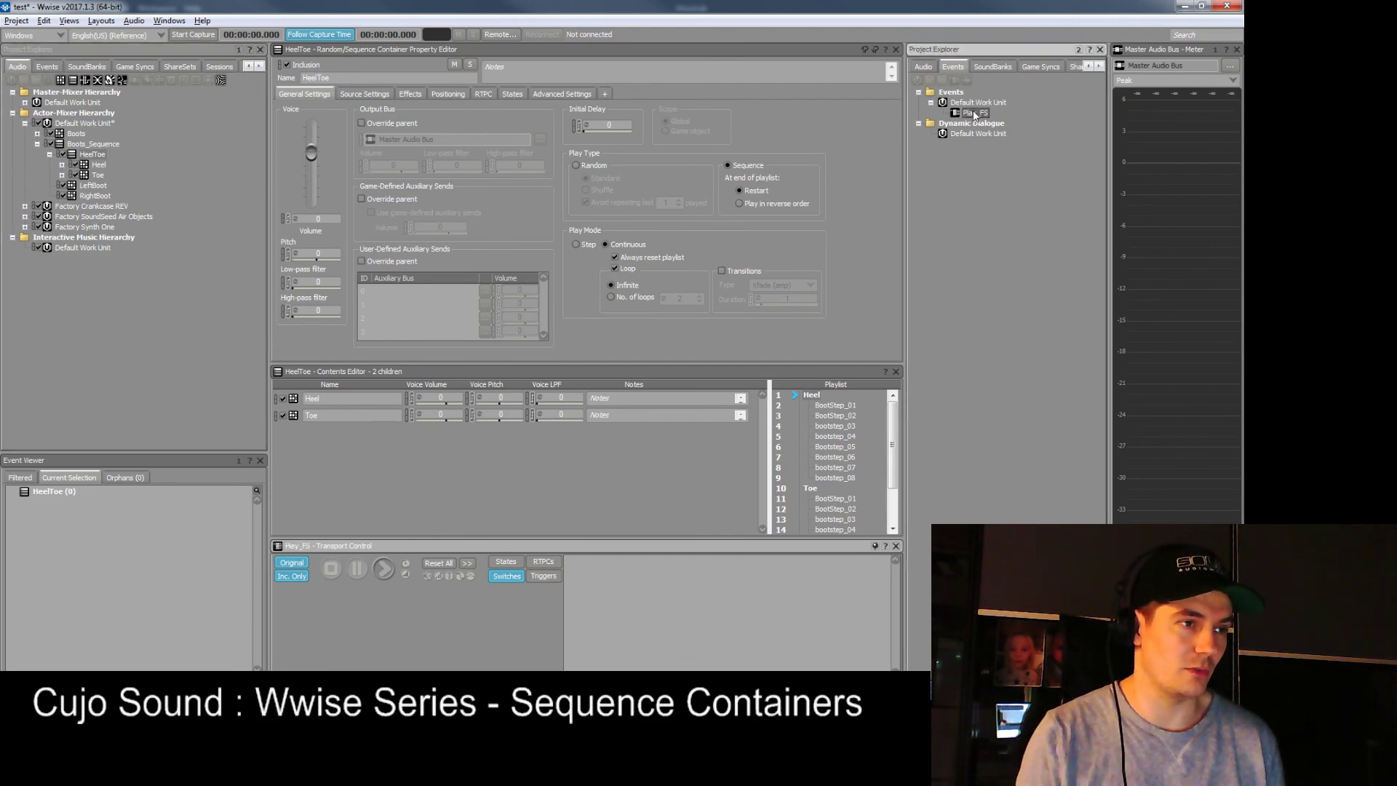
drag(106, 145, 496, 124)
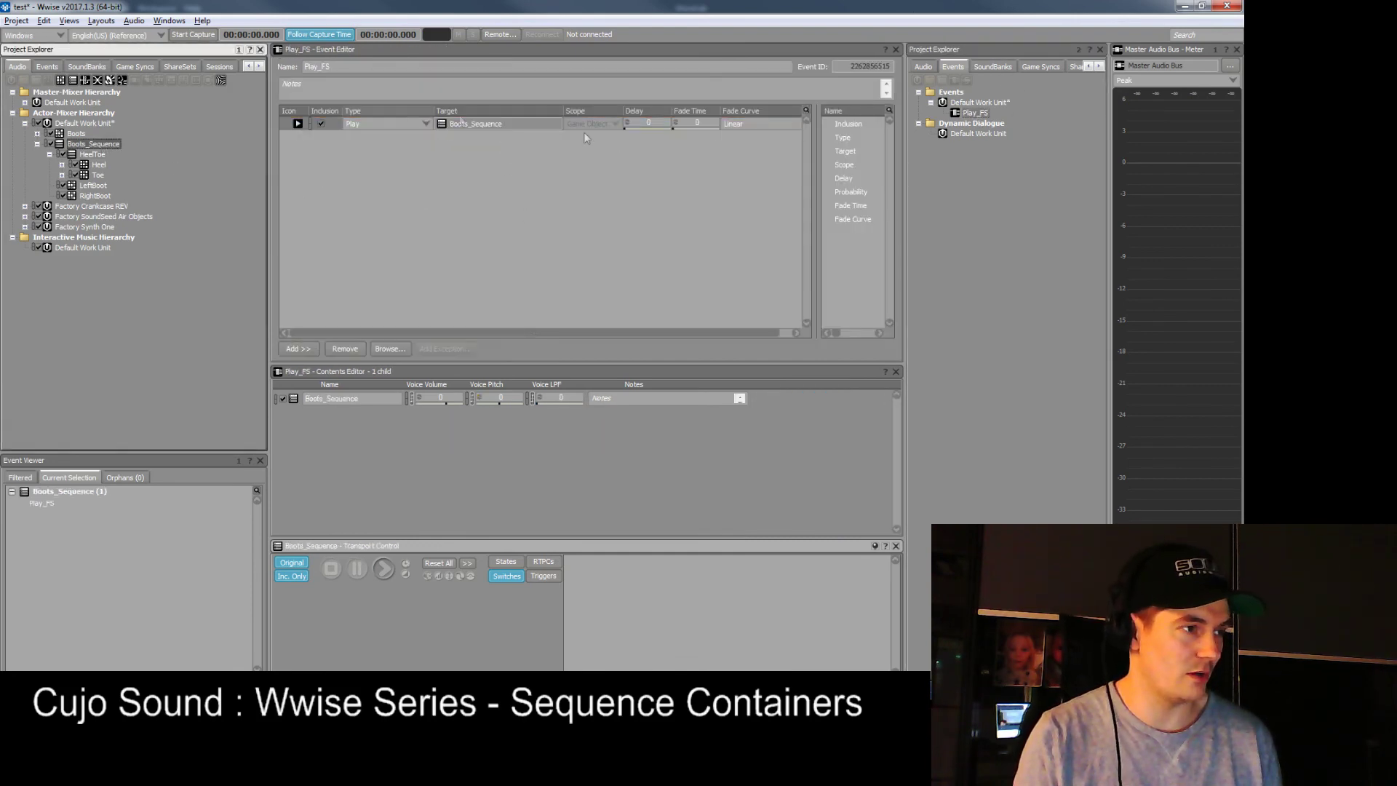
click(974, 114)
key(space)
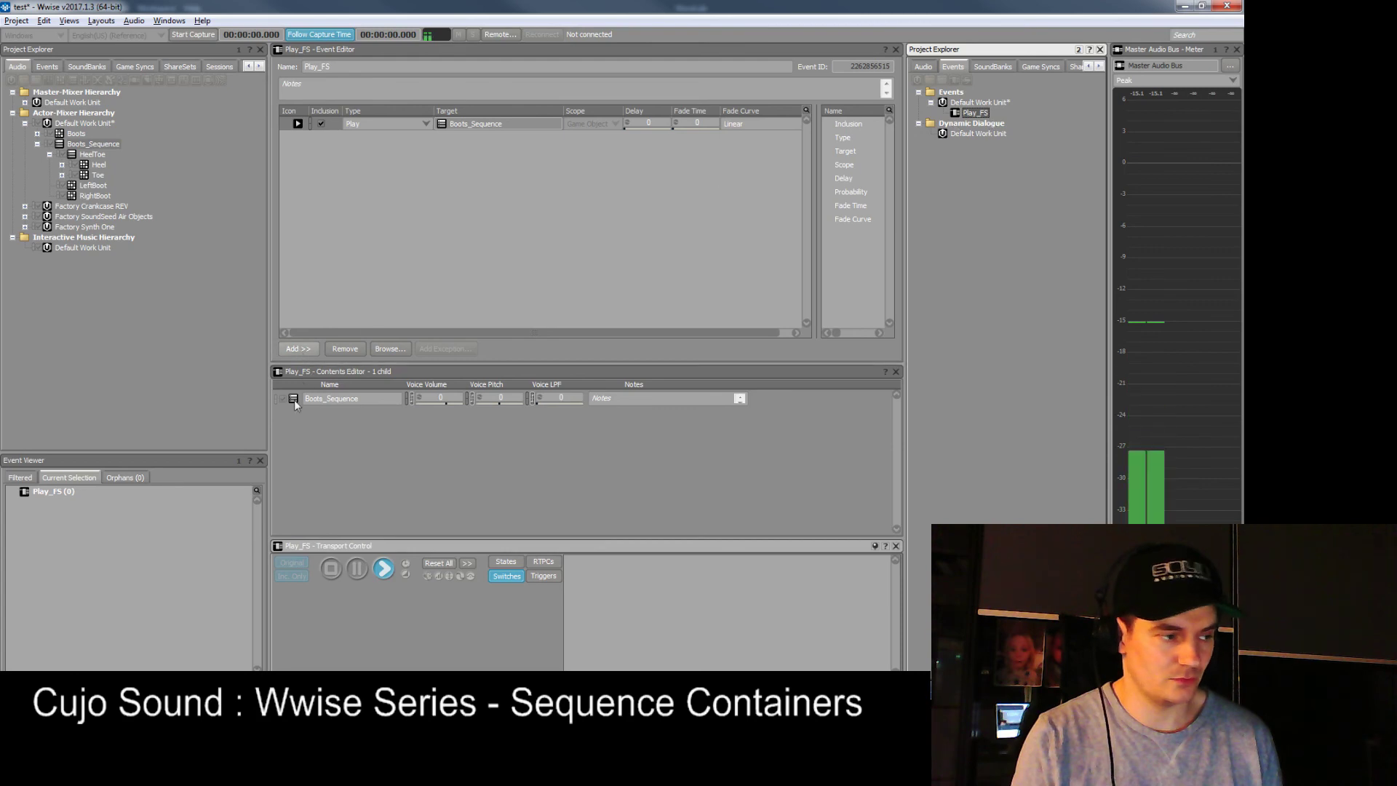
click(332, 568)
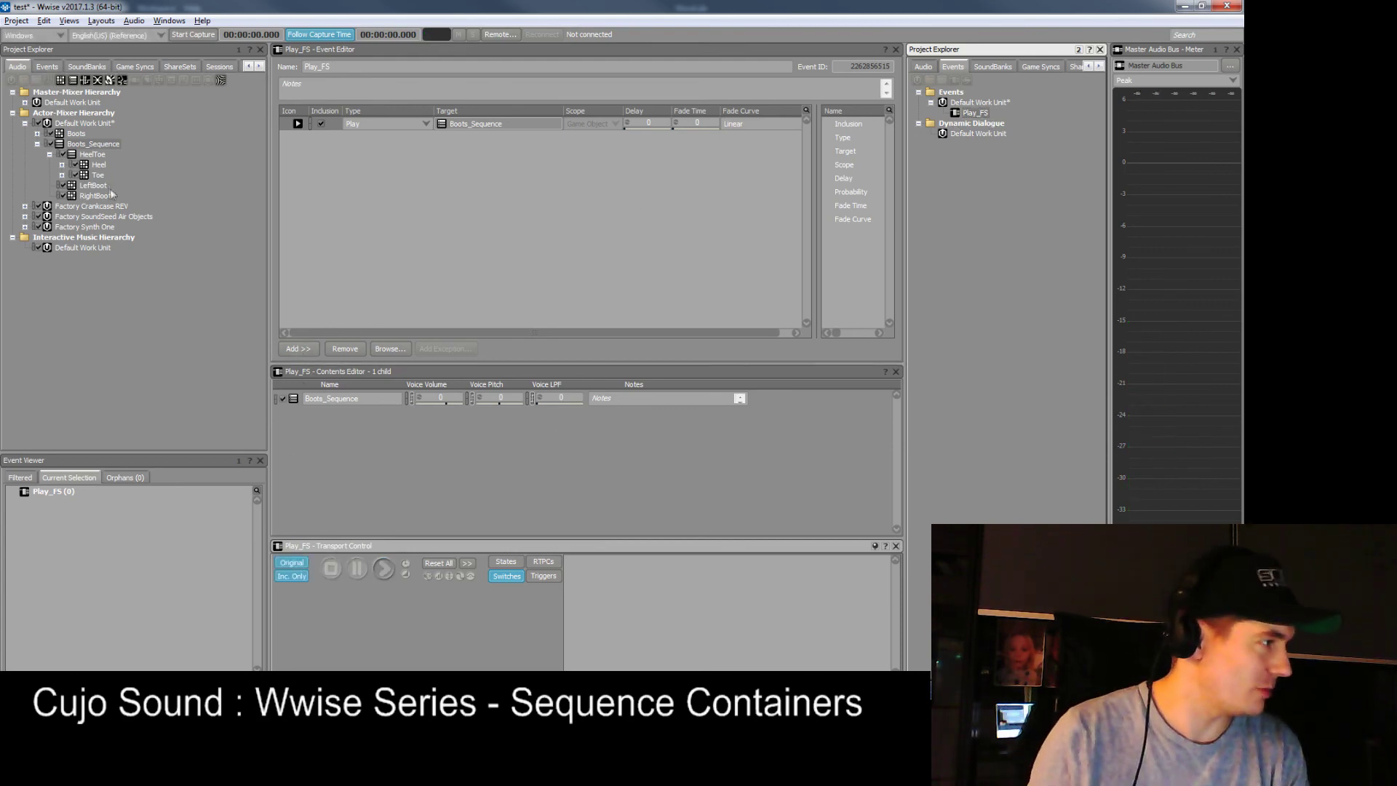
click(101, 177)
Step: Open the Heel container to check it, then collapse the hierarchy back up to Boots_Sequence
double_click(99, 165)
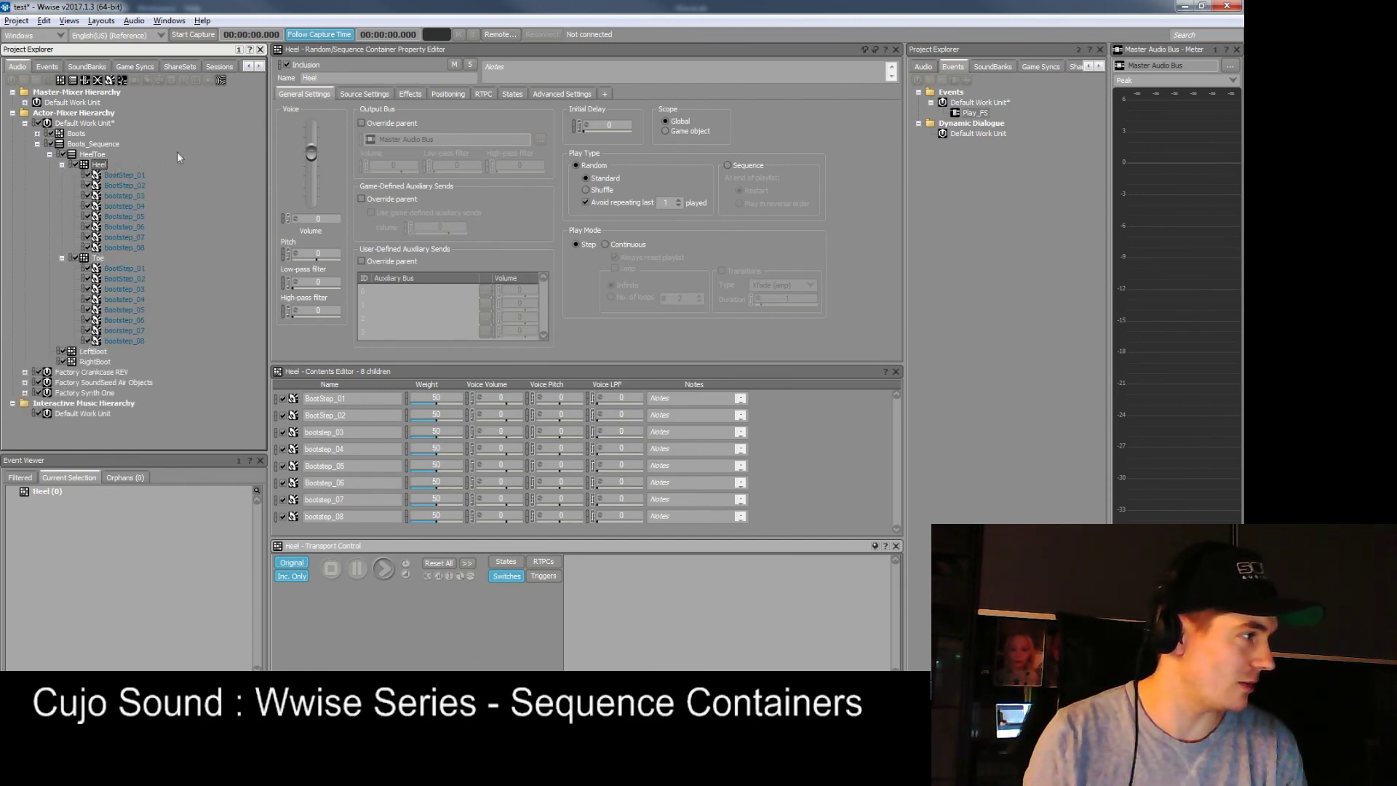
key(Left)
key(Down)
key(Left)
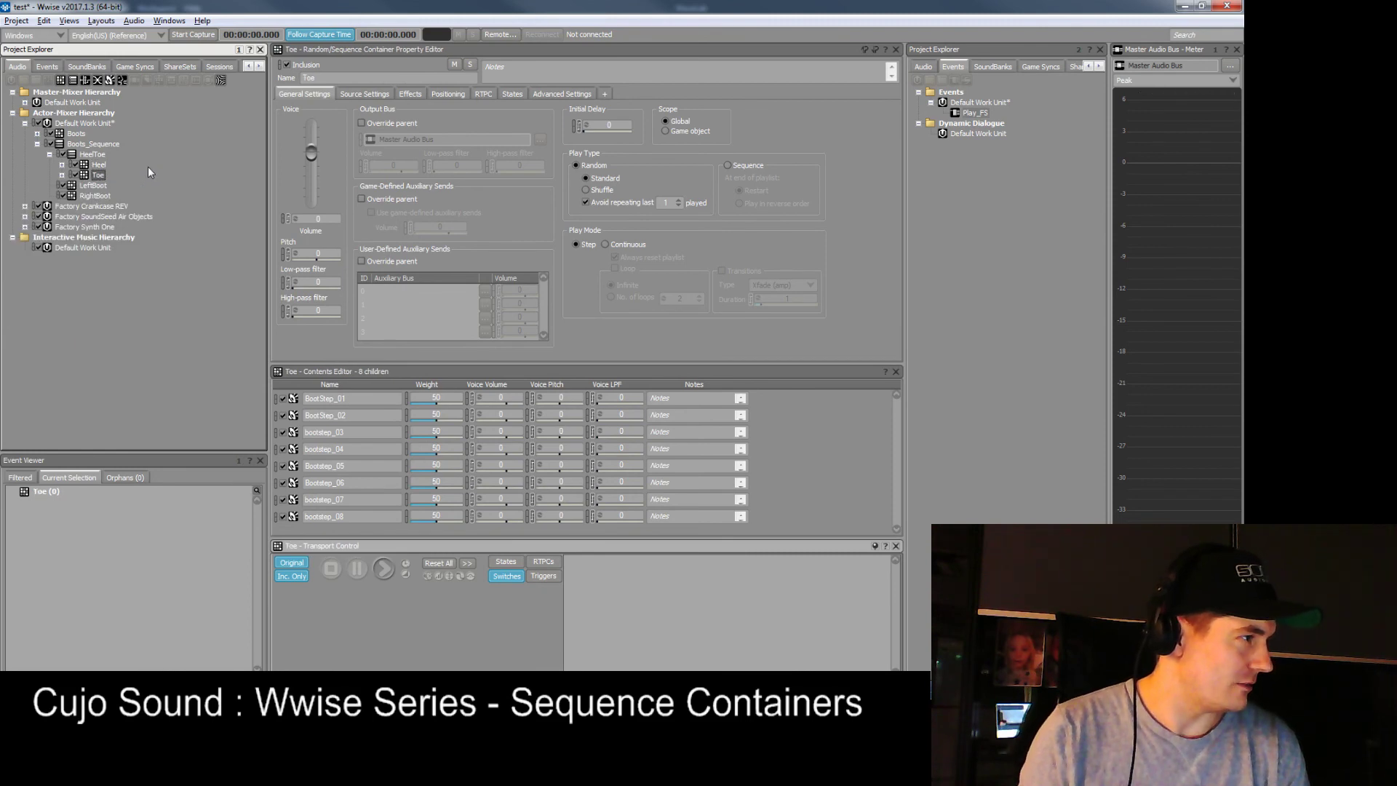
key(Left)
key(Left)
key(Left)
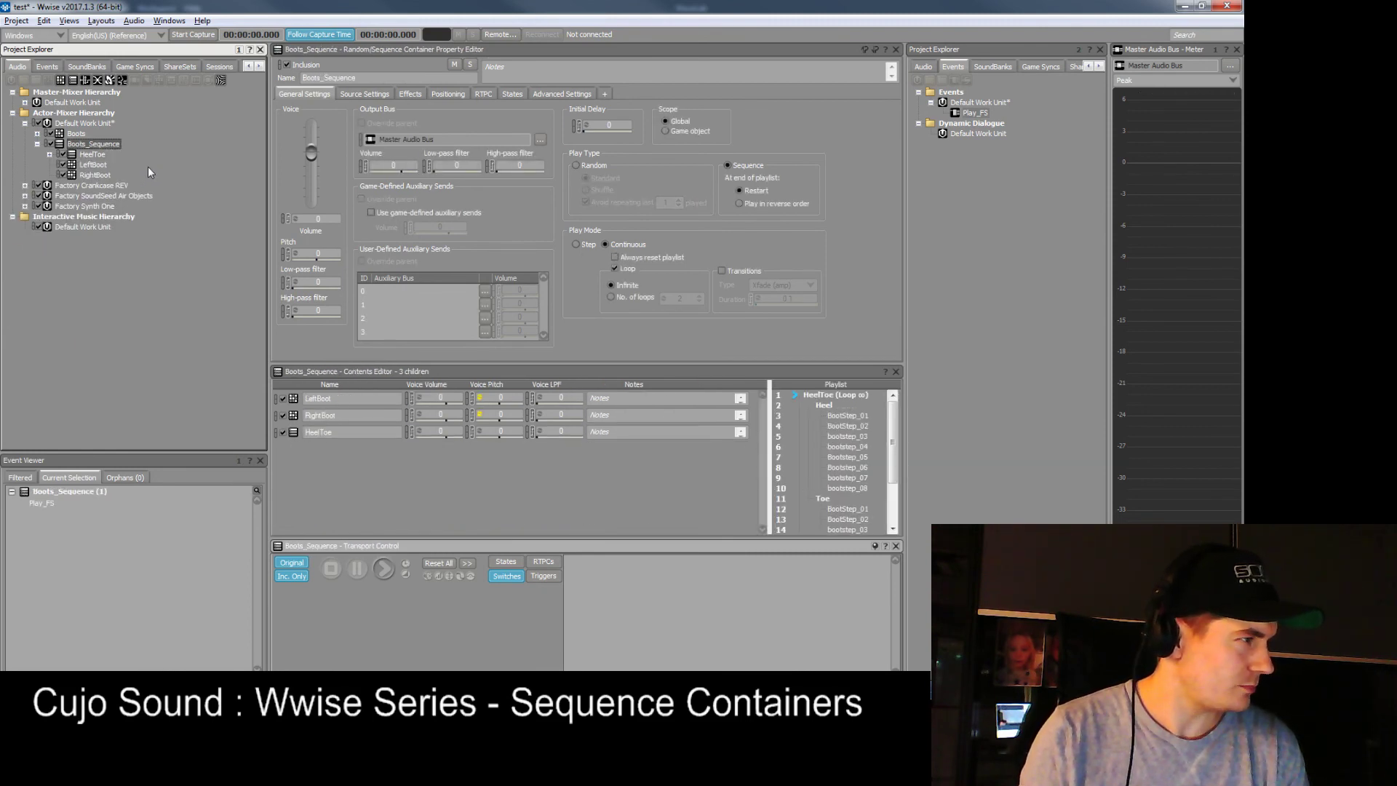
key(Left)
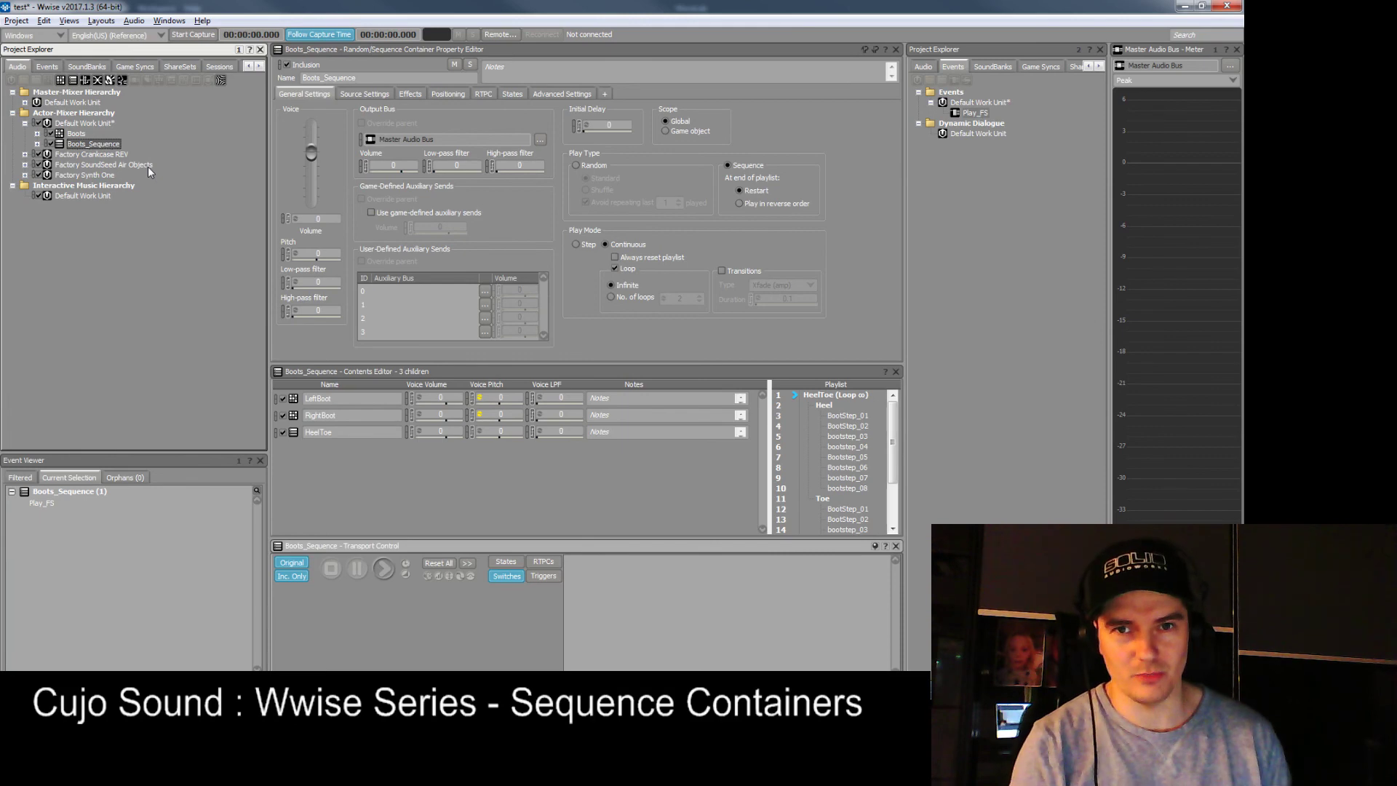